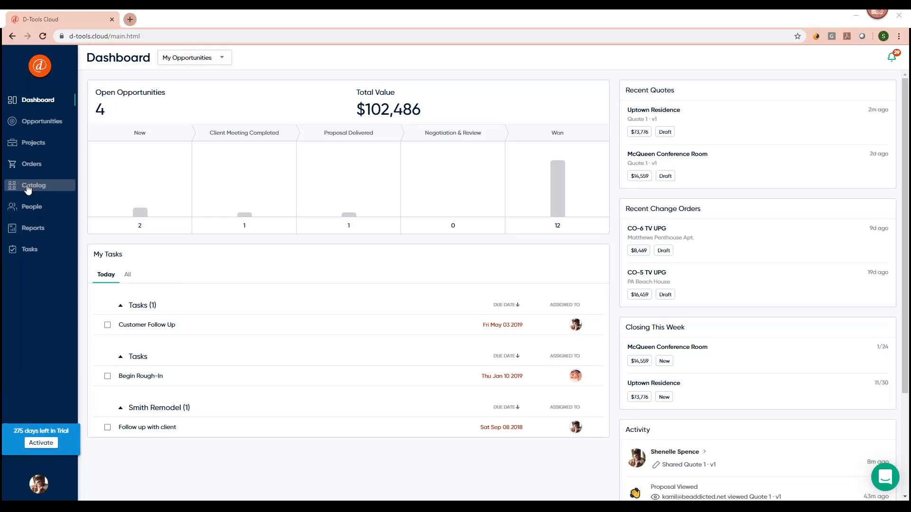
Open the Catalog from the sidebar and switch to its Brands page.
{"action": "left_click", "coordinate": [56, 190]}
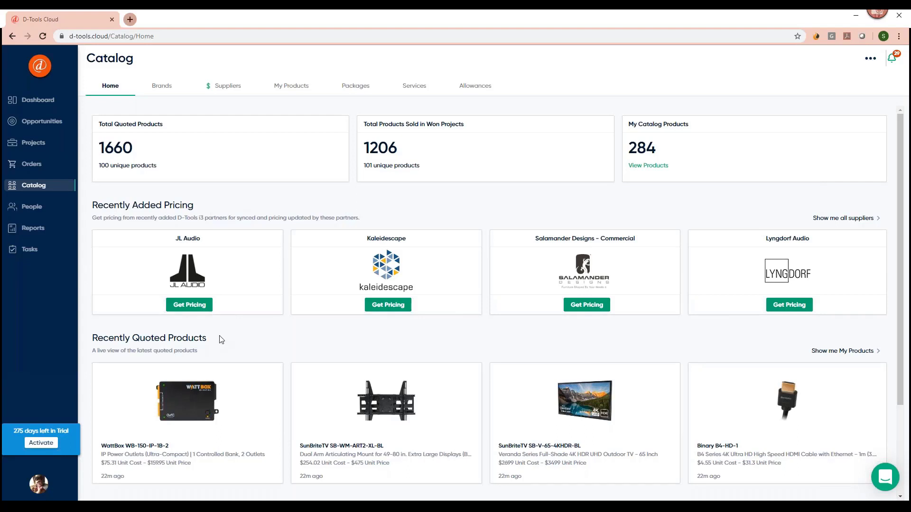
{"action": "left_click", "coordinate": [162, 85]}
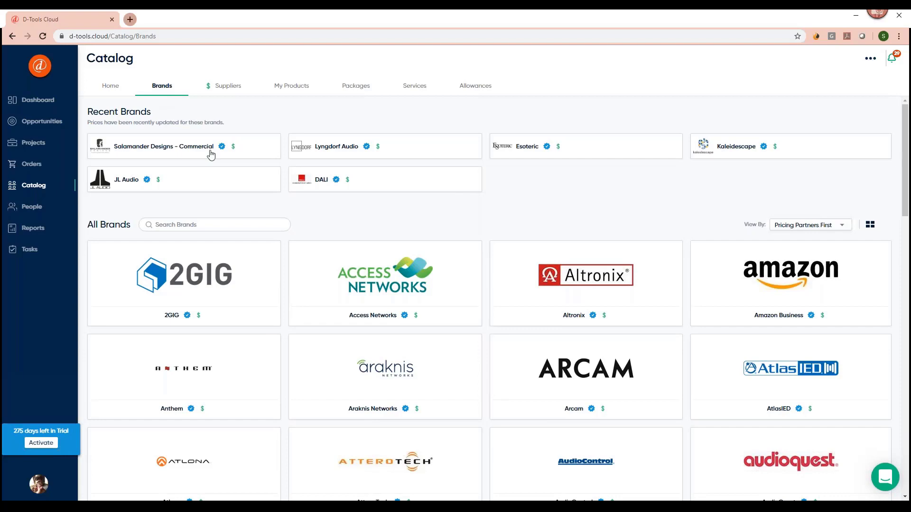
Show the catalog's Suppliers tab (ADI, SnapAV, Integra) and open the account menu.
{"action": "mouse_move", "coordinate": [233, 147]}
{"action": "left_click", "coordinate": [219, 89]}
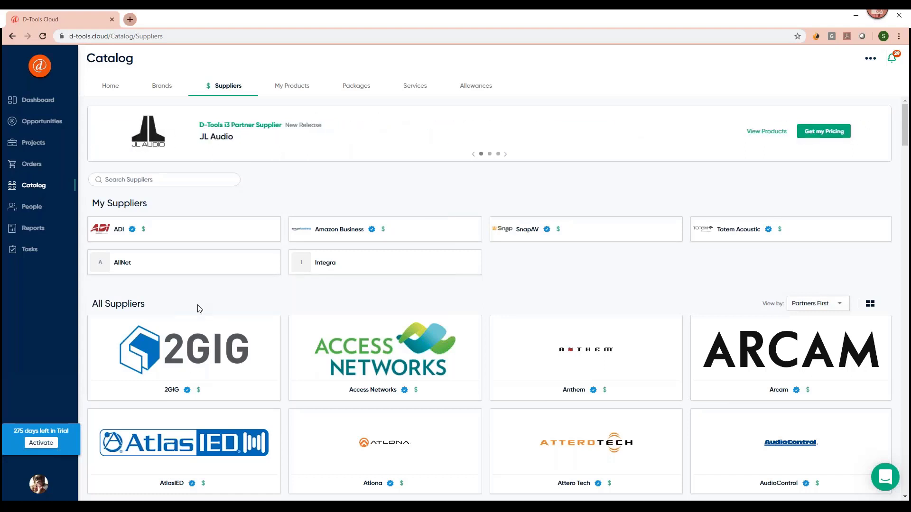
{"action": "left_click", "coordinate": [39, 484]}
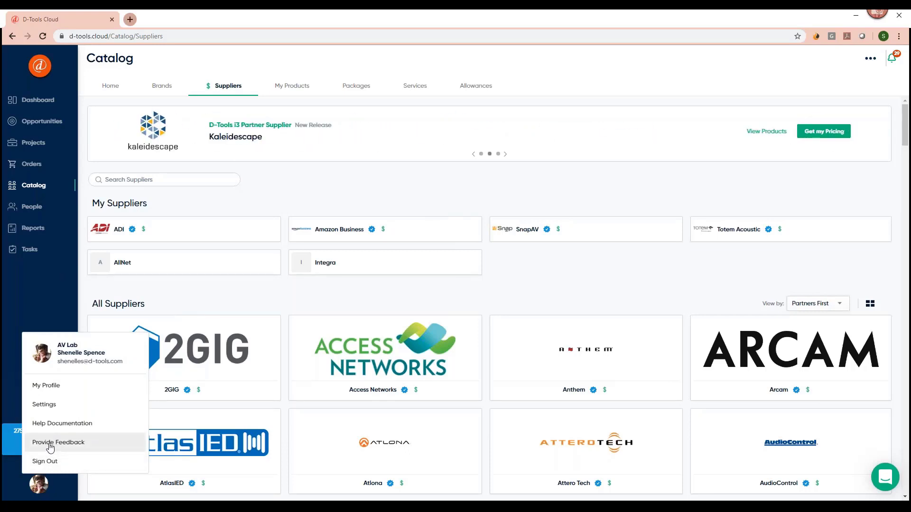
Open Provide Feedback in its own tab, then return to the catalog's My Products list.
{"action": "left_click", "coordinate": [49, 446]}
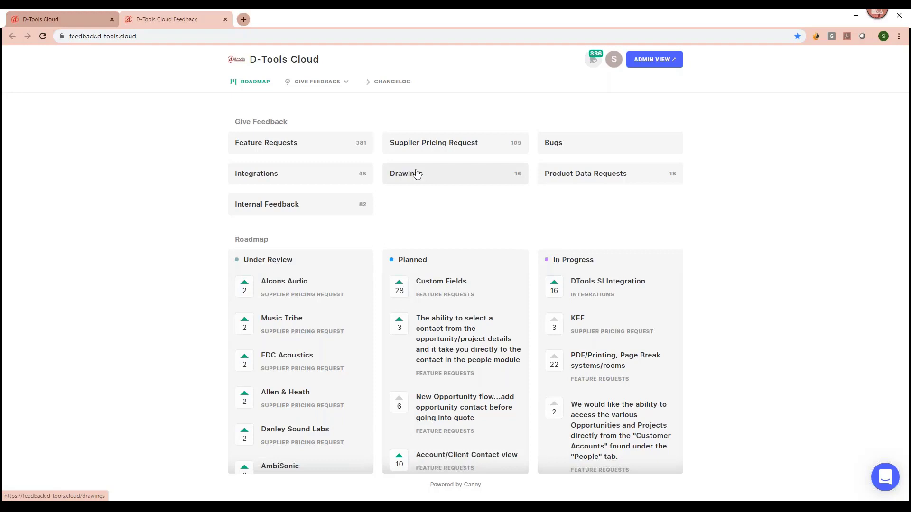
{"action": "left_click", "coordinate": [100, 20]}
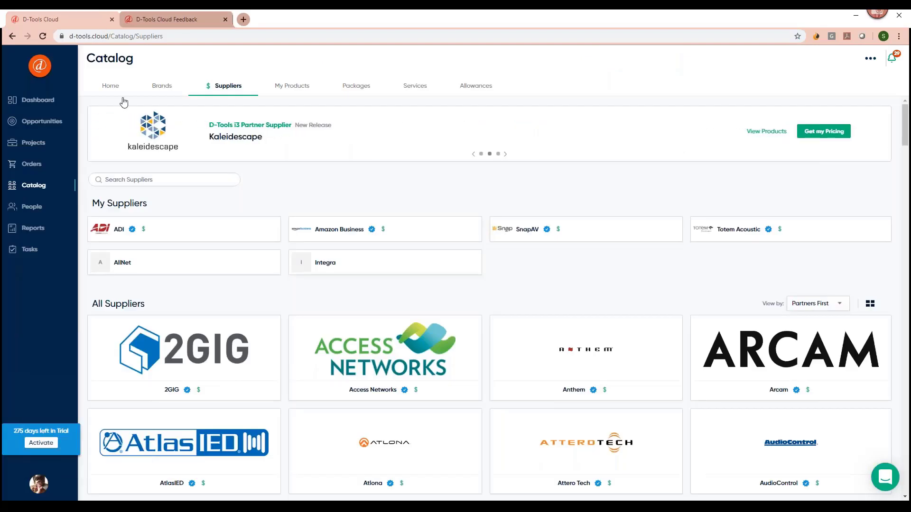
{"action": "left_click", "coordinate": [288, 90]}
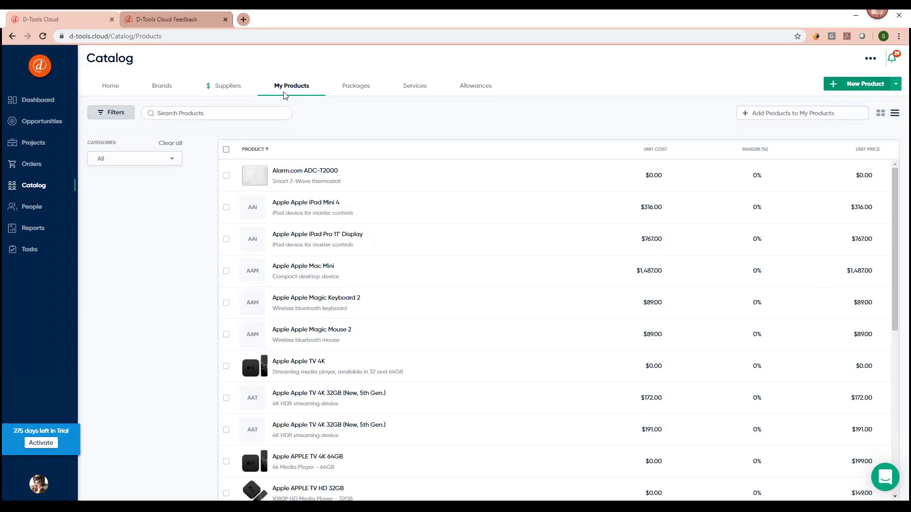
Check the New Product menu's Import Products option and scroll down to the Araknis Networks items.
{"action": "left_click", "coordinate": [896, 85]}
{"action": "scroll", "coordinate": [372, 383], "scroll_direction": "down", "scroll_amount": 5}
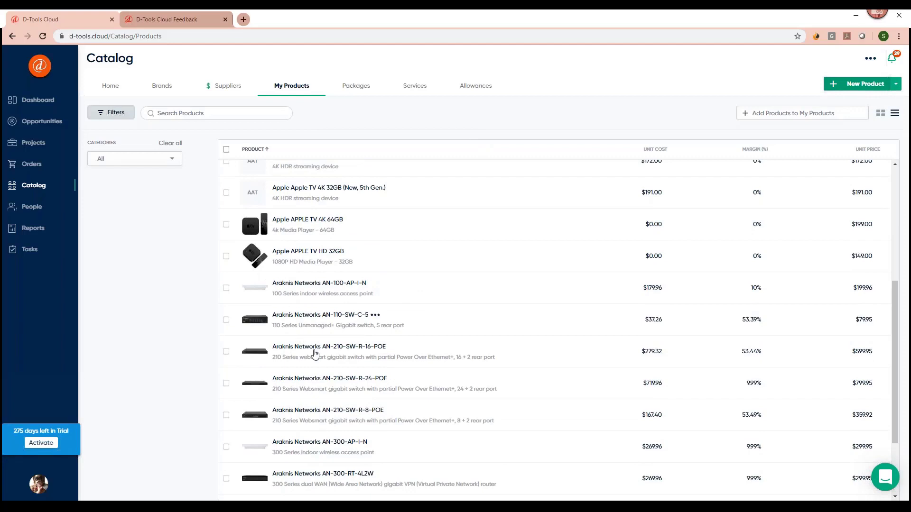
Review the AN-210-SW-R-16-POE switch details: $599.95 price, 53.44% margin, 1h labor, $699.95 total.
{"action": "left_click", "coordinate": [311, 351]}
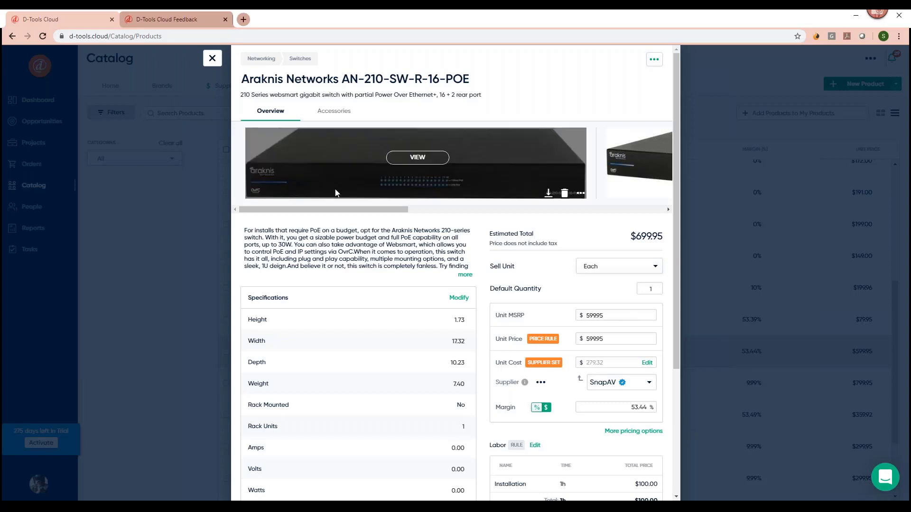
{"action": "left_click_drag", "start_coordinate": [363, 211], "coordinate": [591, 229]}
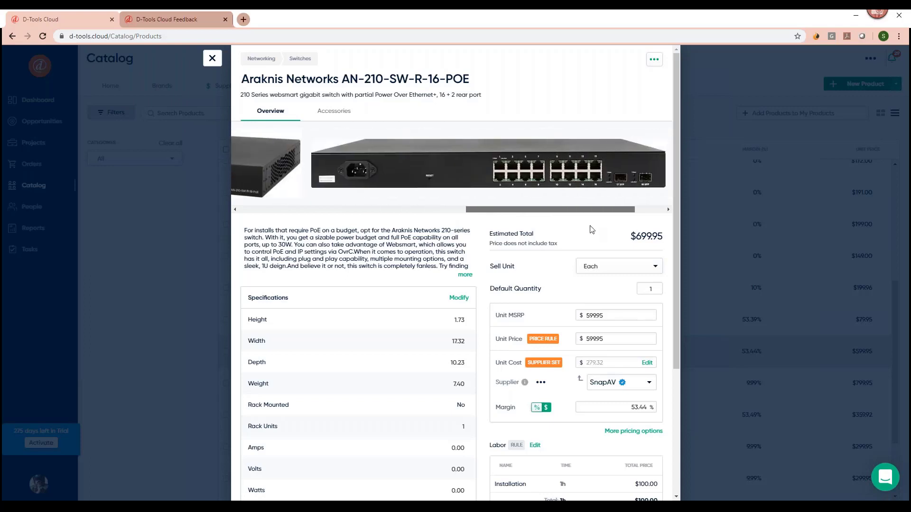
{"action": "scroll", "coordinate": [349, 275], "scroll_direction": "down", "scroll_amount": 1}
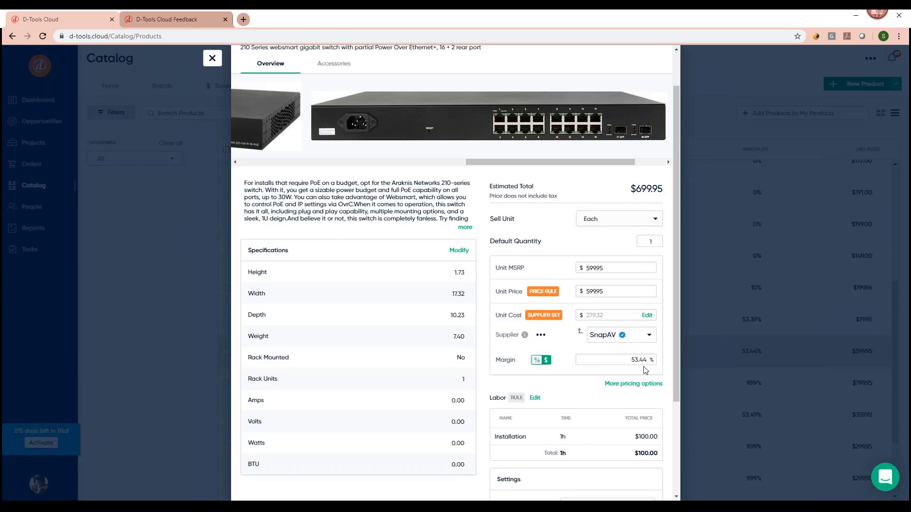
{"action": "scroll", "coordinate": [593, 366], "scroll_direction": "down", "scroll_amount": 1}
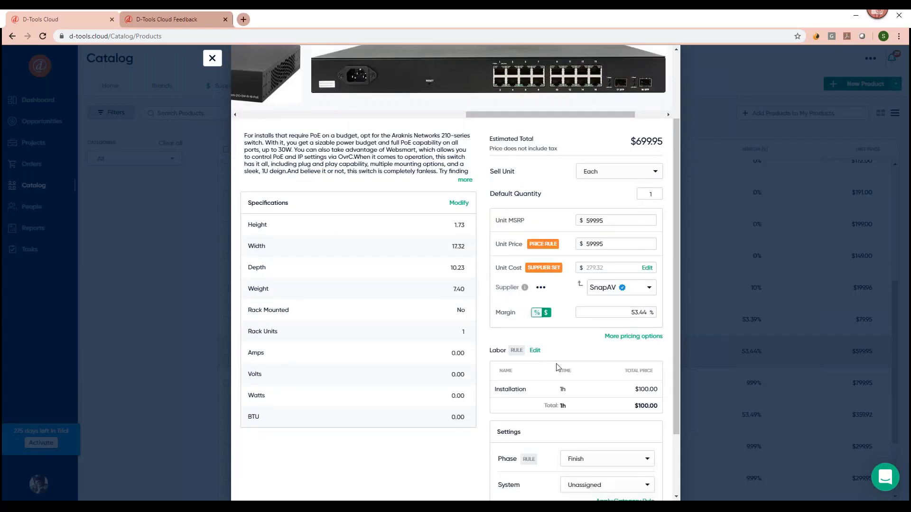
{"action": "scroll", "coordinate": [559, 367], "scroll_direction": "down", "scroll_amount": 1}
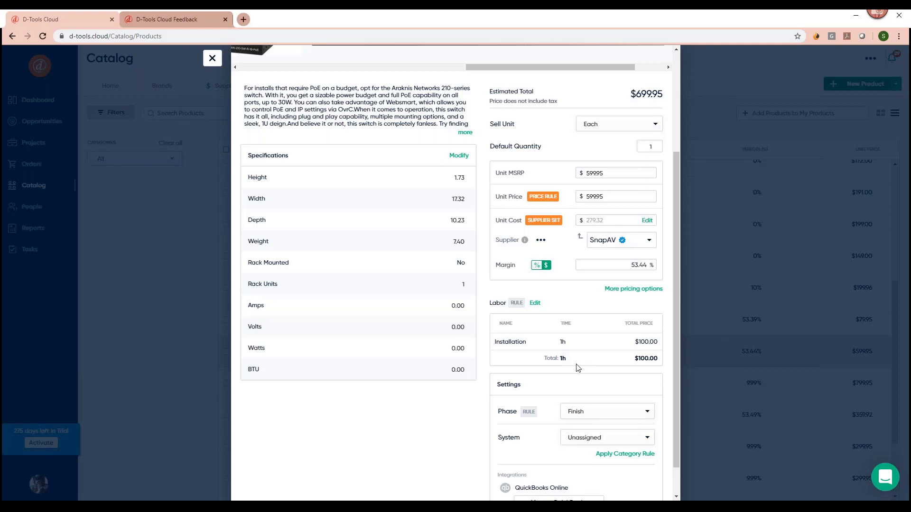
{"action": "scroll", "coordinate": [577, 367], "scroll_direction": "down", "scroll_amount": 1}
{"action": "scroll", "coordinate": [573, 434], "scroll_direction": "up", "scroll_amount": 2}
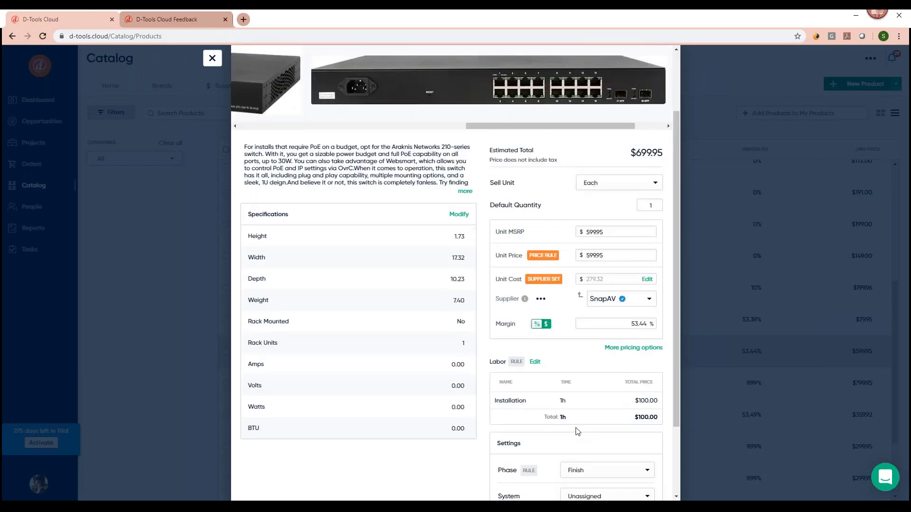
{"action": "scroll", "coordinate": [574, 427], "scroll_direction": "up", "scroll_amount": 3}
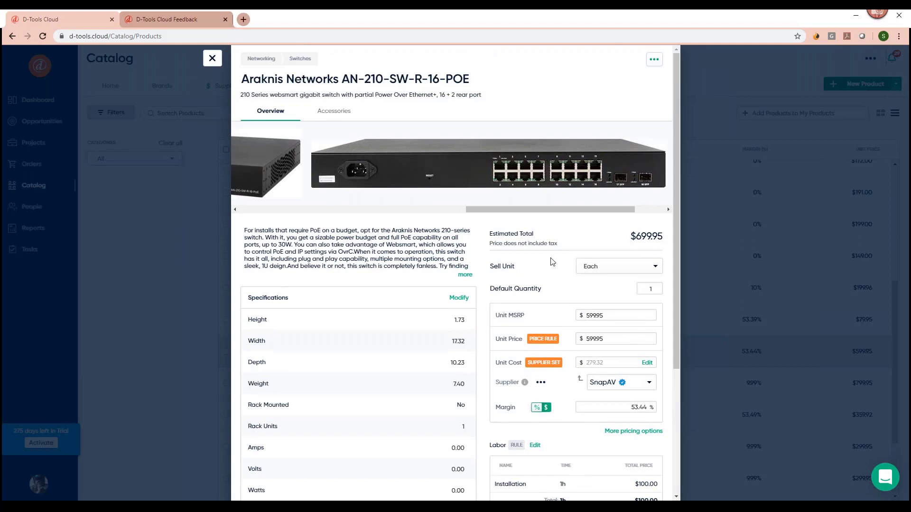
Close the switch details and open the Outdoor TV Package (6 items, $4,571.55, $370.00 labor) for editing.
{"action": "left_click", "coordinate": [211, 58]}
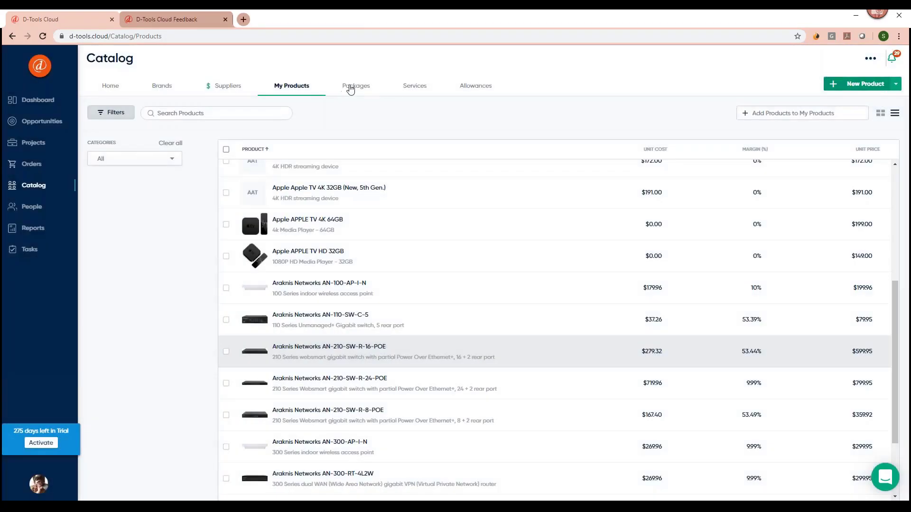
{"action": "left_click", "coordinate": [356, 88]}
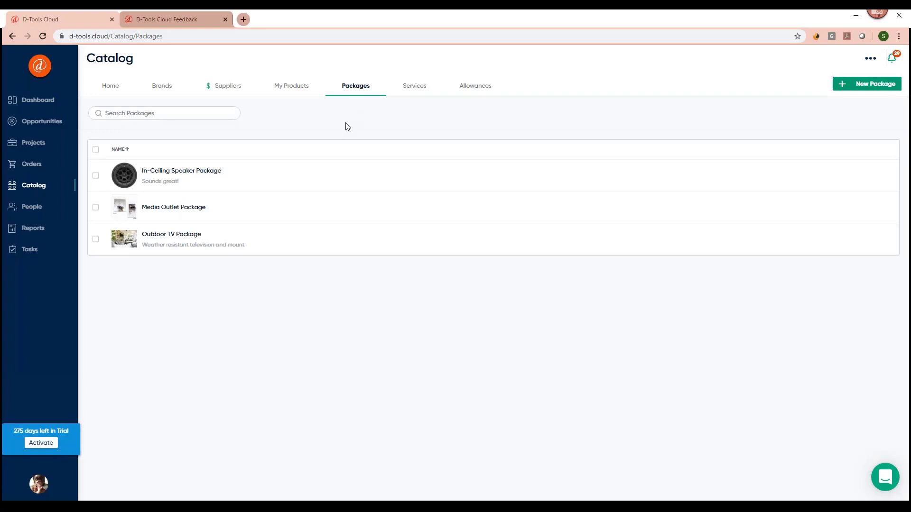
{"action": "right_click", "coordinate": [204, 237]}
{"action": "left_click", "coordinate": [241, 251]}
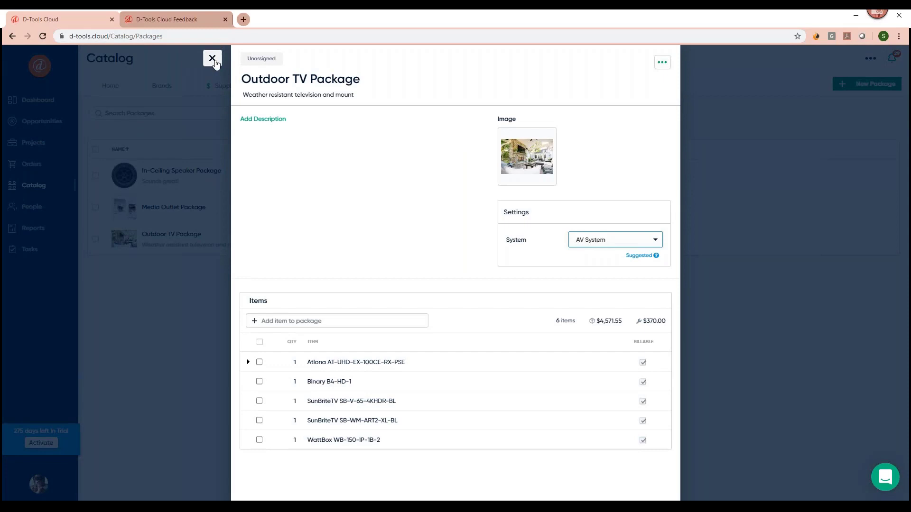
Close the package and open the Programming service from the catalog's Services list.
{"action": "left_click", "coordinate": [212, 59]}
{"action": "left_click", "coordinate": [416, 88]}
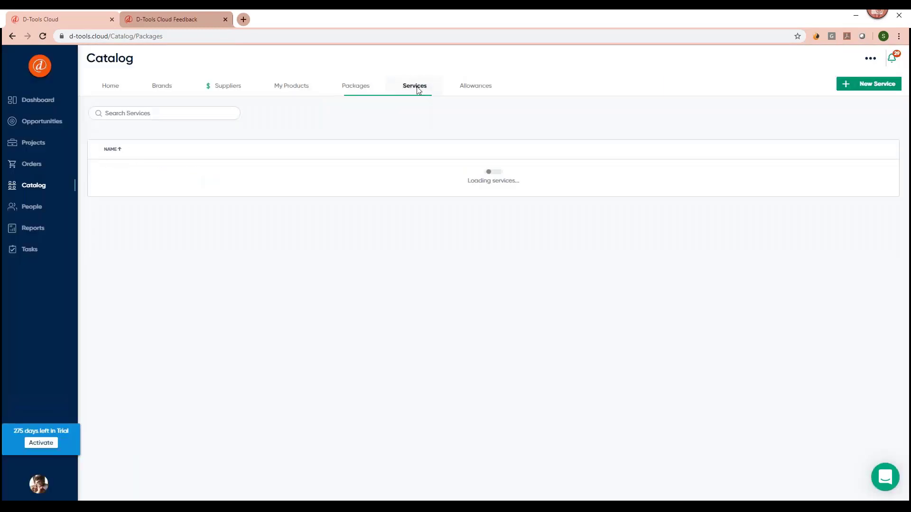
{"action": "mouse_move", "coordinate": [264, 271]}
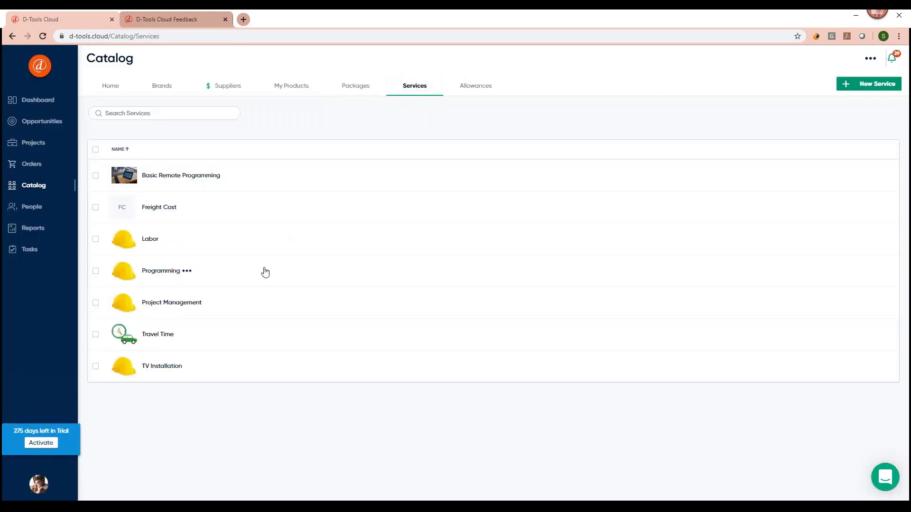
{"action": "left_click", "coordinate": [190, 275]}
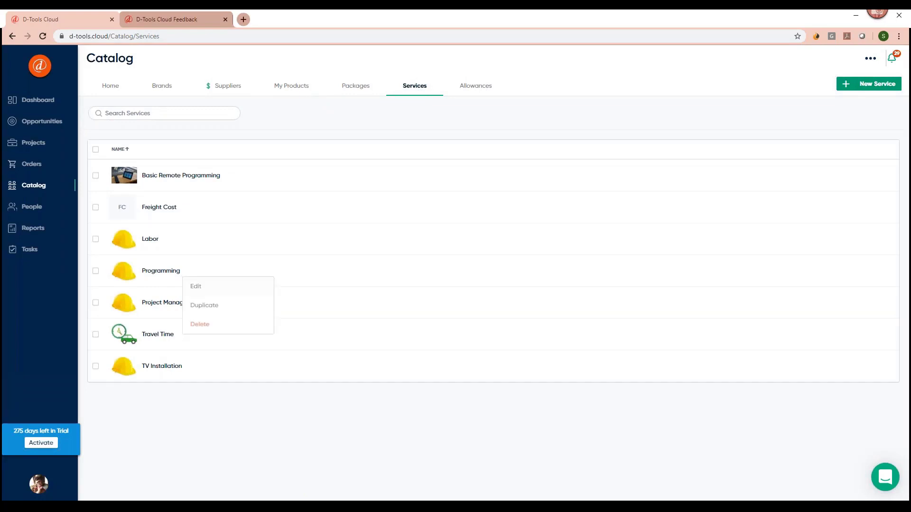
{"action": "left_click", "coordinate": [218, 289]}
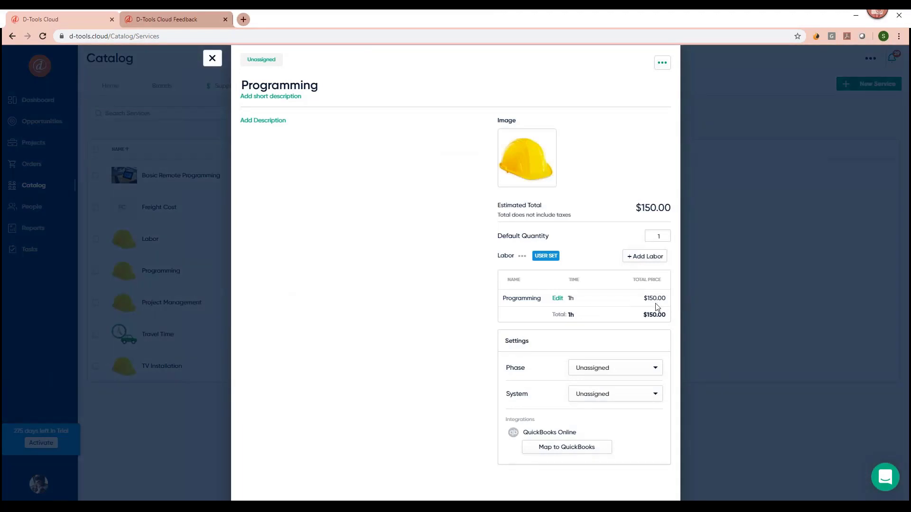
Close Programming, then open and review the Labor service's pricing before closing it.
{"action": "left_click", "coordinate": [212, 58]}
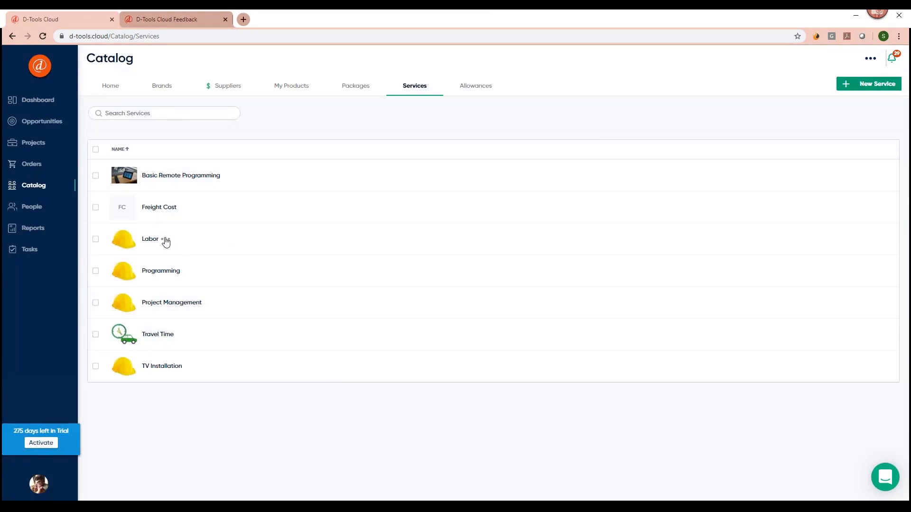
{"action": "left_click", "coordinate": [165, 240]}
{"action": "left_click", "coordinate": [179, 251]}
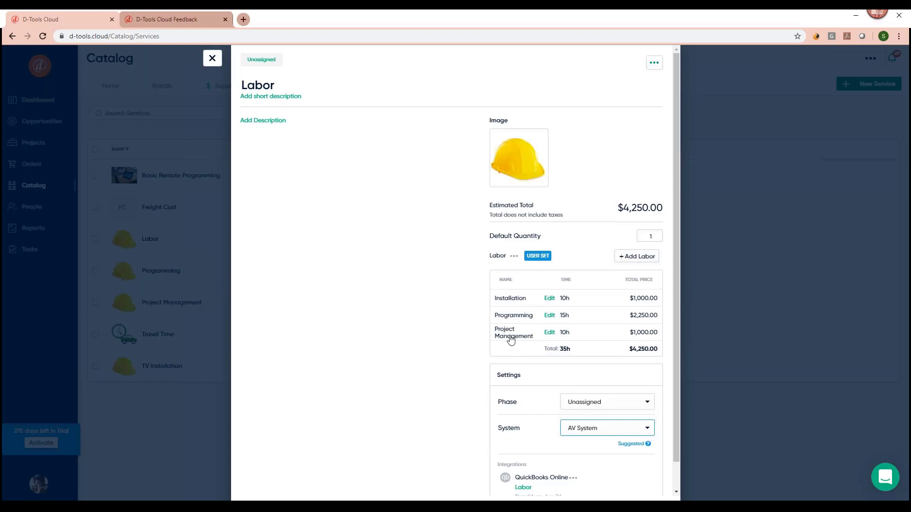
{"action": "left_click", "coordinate": [212, 59]}
{"action": "mouse_move", "coordinate": [167, 242]}
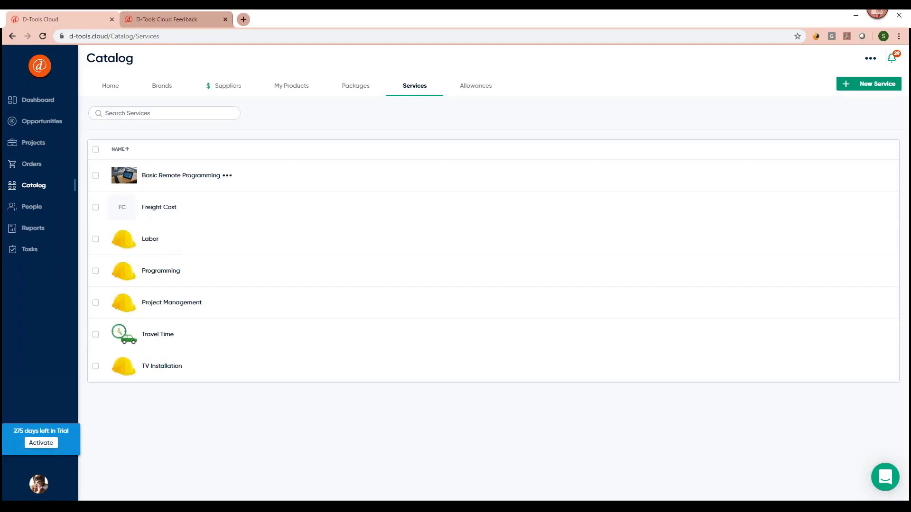
Switch to the Allowances list and view Miscellaneous Materials (5% cost, 10% price, $0.00 estimate).
{"action": "left_click", "coordinate": [479, 90]}
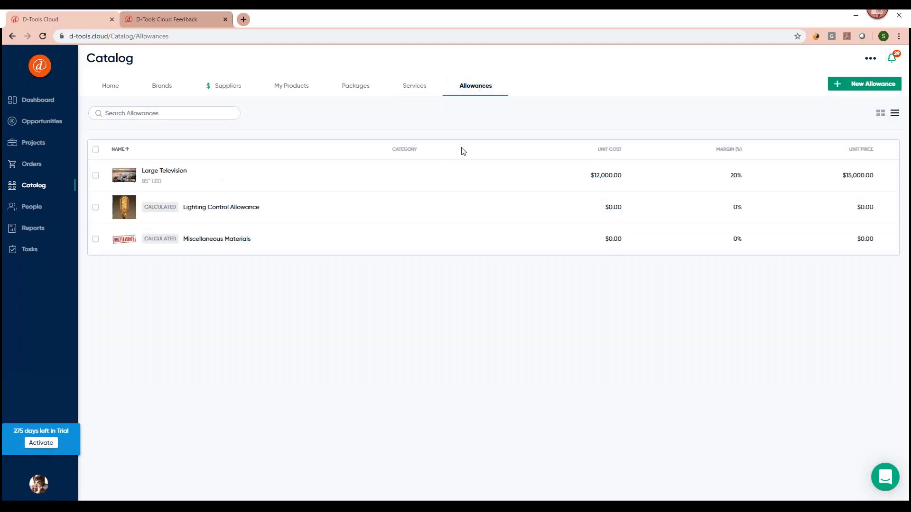
{"action": "mouse_move", "coordinate": [219, 179]}
Inspect the Miscellaneous Materials calculated price, cancel without changes, and go to the Opportunities board.
{"action": "left_click", "coordinate": [299, 244]}
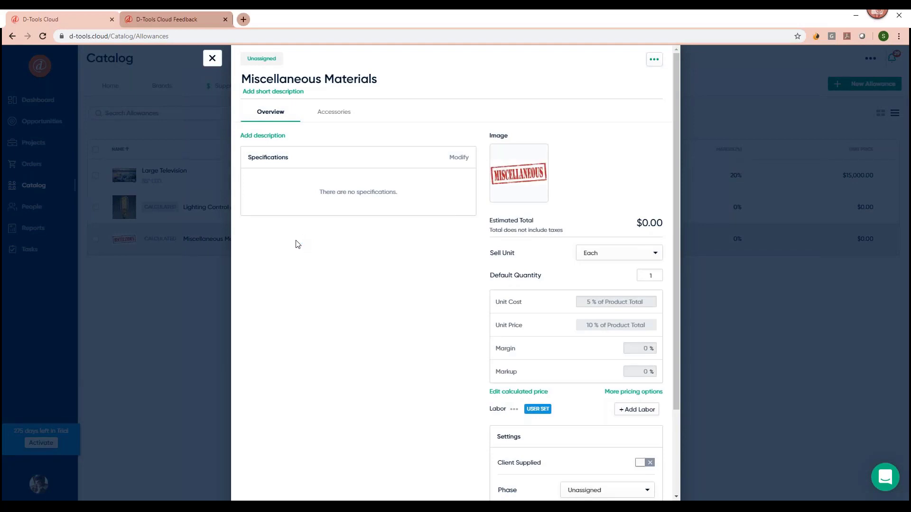
{"action": "scroll", "coordinate": [298, 245], "scroll_direction": "down", "scroll_amount": 1}
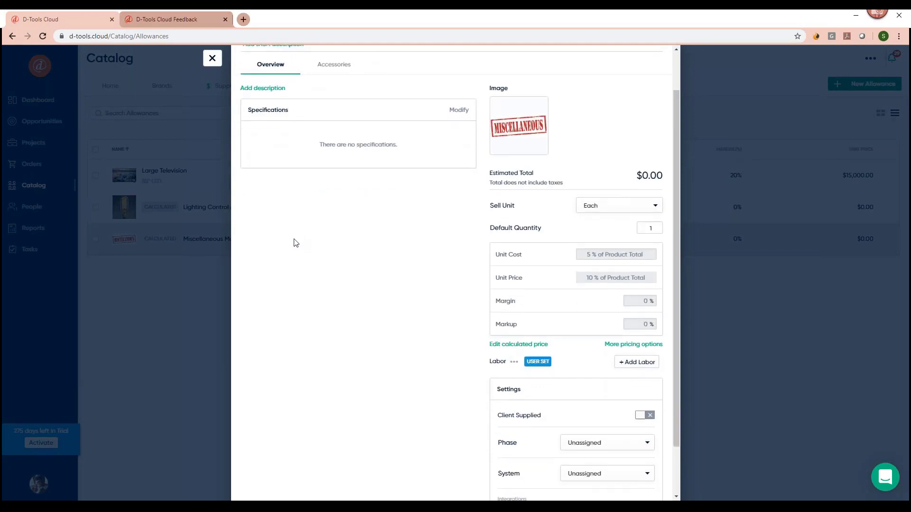
{"action": "left_click", "coordinate": [506, 348]}
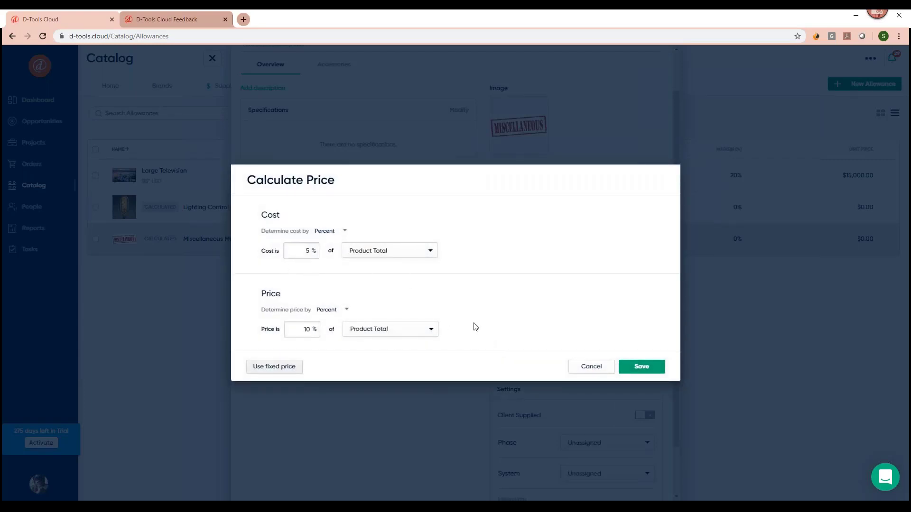
{"action": "left_click", "coordinate": [593, 368]}
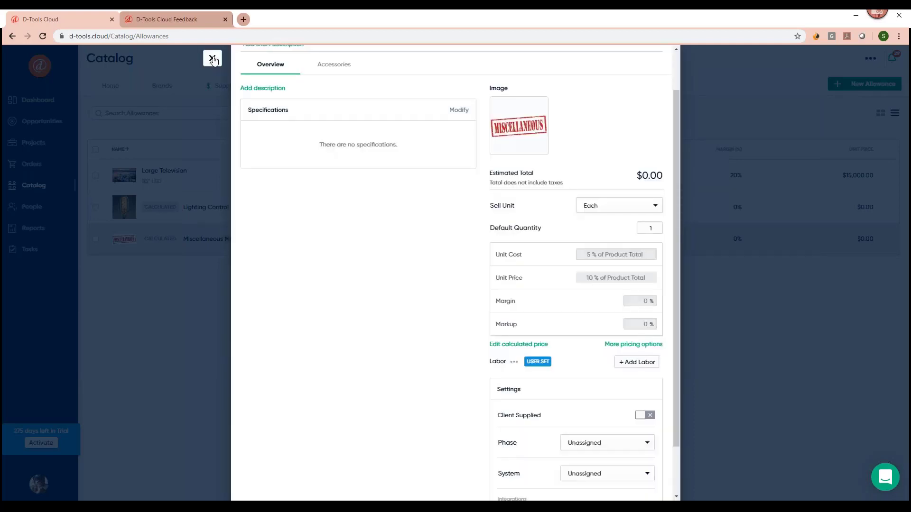
{"action": "left_click", "coordinate": [212, 58]}
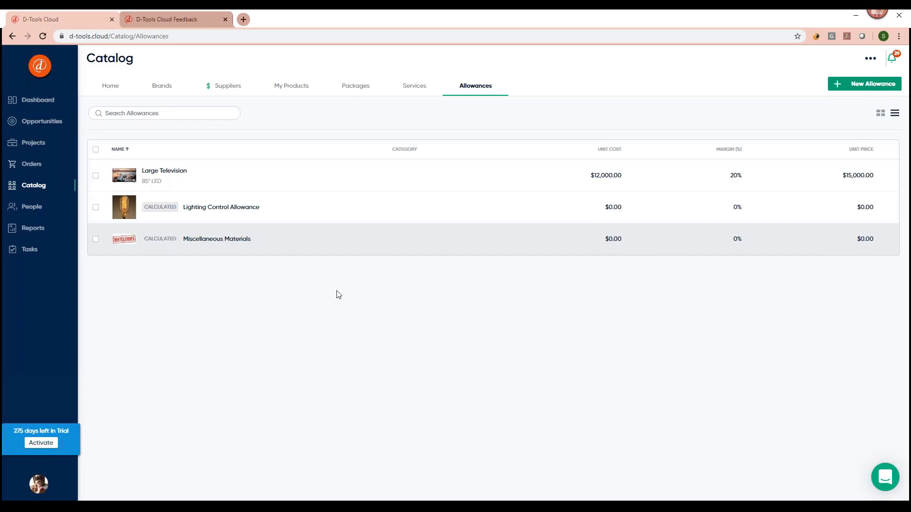
{"action": "left_click", "coordinate": [53, 123]}
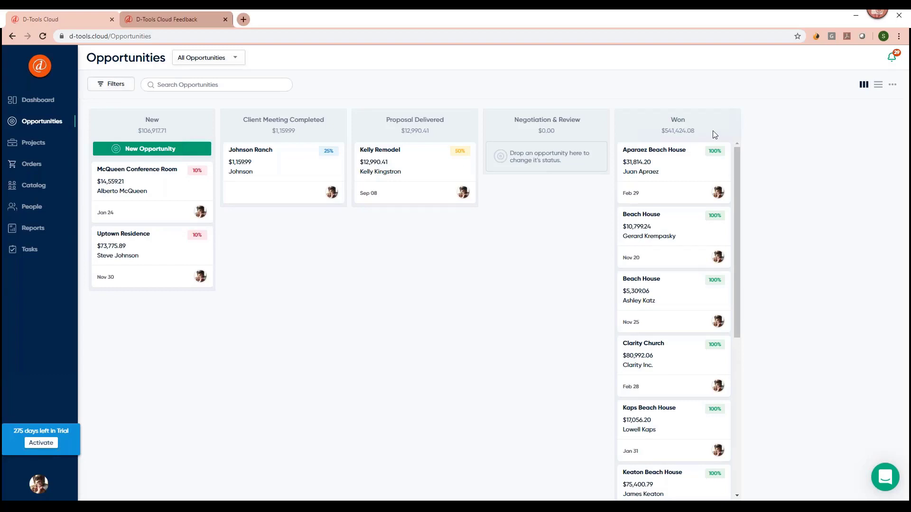
Check the Edit Stages option, drag McQueen Conference Room between stages, then begin a New Opportunity.
{"action": "left_click", "coordinate": [892, 85]}
{"action": "mouse_move", "coordinate": [142, 209]}
{"action": "mouse_move", "coordinate": [137, 180]}
{"action": "left_mouse_down"}
{"action": "mouse_move", "coordinate": [238, 189]}
{"action": "mouse_move", "coordinate": [267, 148]}
{"action": "mouse_move", "coordinate": [404, 162]}
{"action": "mouse_move", "coordinate": [404, 152]}
{"action": "mouse_move", "coordinate": [526, 155]}
{"action": "mouse_move", "coordinate": [575, 172]}
{"action": "mouse_move", "coordinate": [636, 162]}
{"action": "mouse_move", "coordinate": [282, 182]}
{"action": "mouse_move", "coordinate": [135, 176]}
{"action": "left_mouse_up"}
{"action": "left_click", "coordinate": [131, 150]}
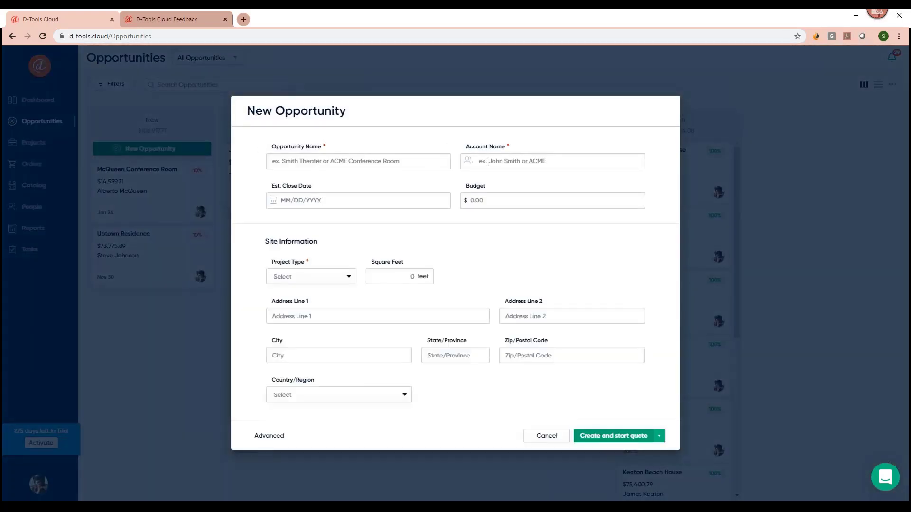
Select the client's account and name the opportunity 'Enos Residence'.
{"action": "left_click", "coordinate": [487, 162]}
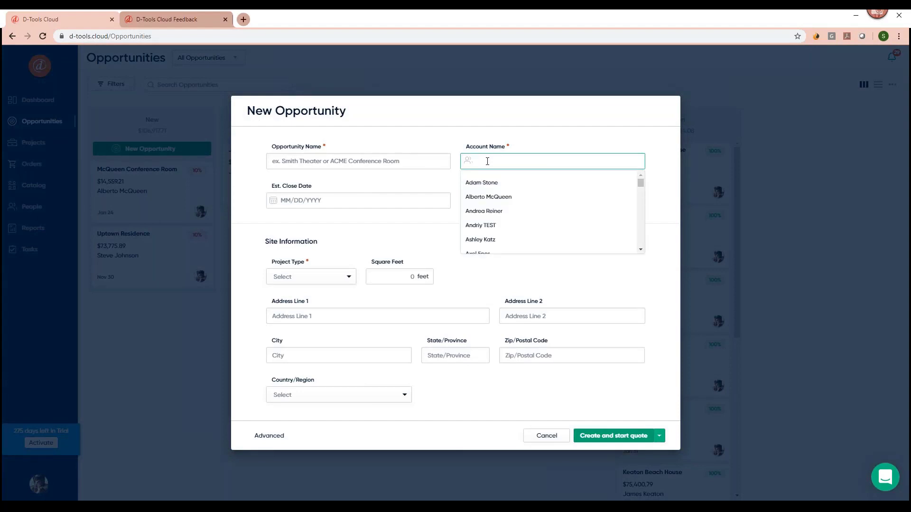
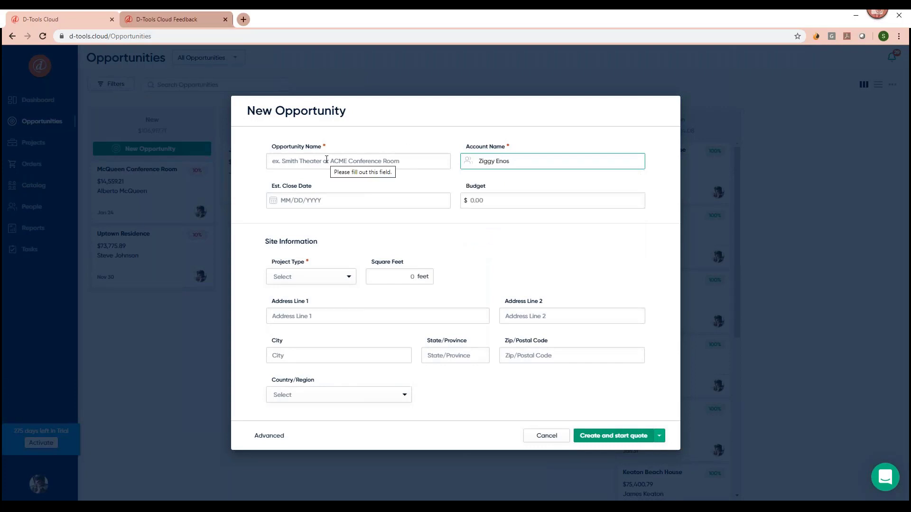
{"action": "left_click", "coordinate": [326, 161]}
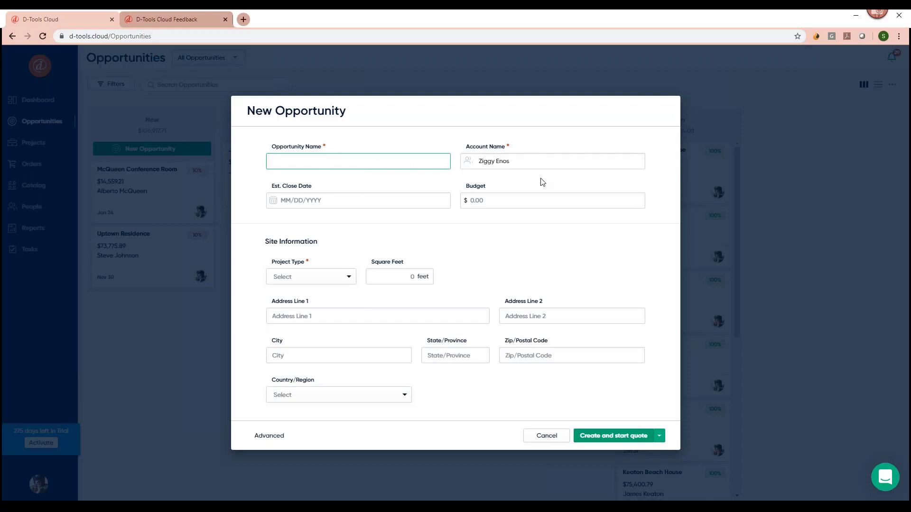
{"action": "type", "text": "Enos Residence"}
Set close date 02/29/2020, budget 20000, project type Retrofit and 5000 square feet.
{"action": "left_click", "coordinate": [304, 200]}
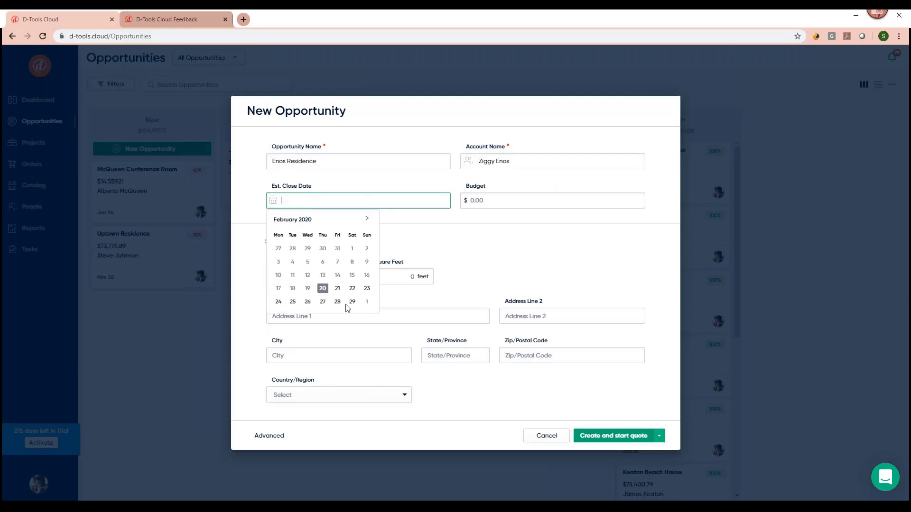
{"action": "left_click", "coordinate": [352, 305]}
{"action": "left_click", "coordinate": [464, 203]}
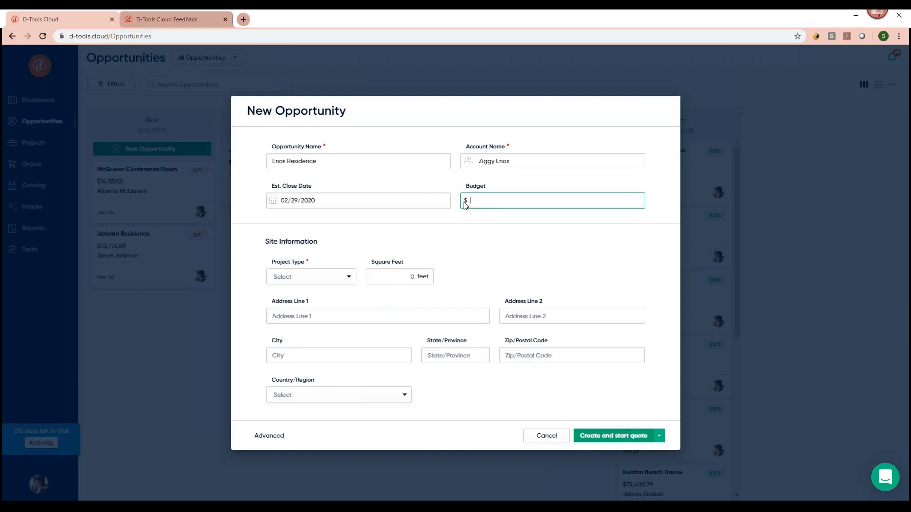
{"action": "type", "text": "200000"}
{"action": "left_click", "coordinate": [347, 282]}
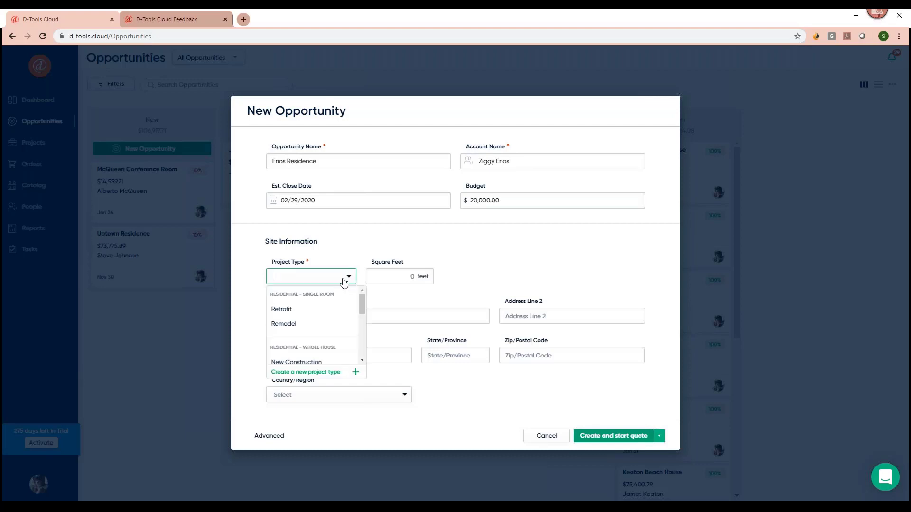
{"action": "left_click", "coordinate": [296, 315]}
{"action": "left_click", "coordinate": [407, 278]}
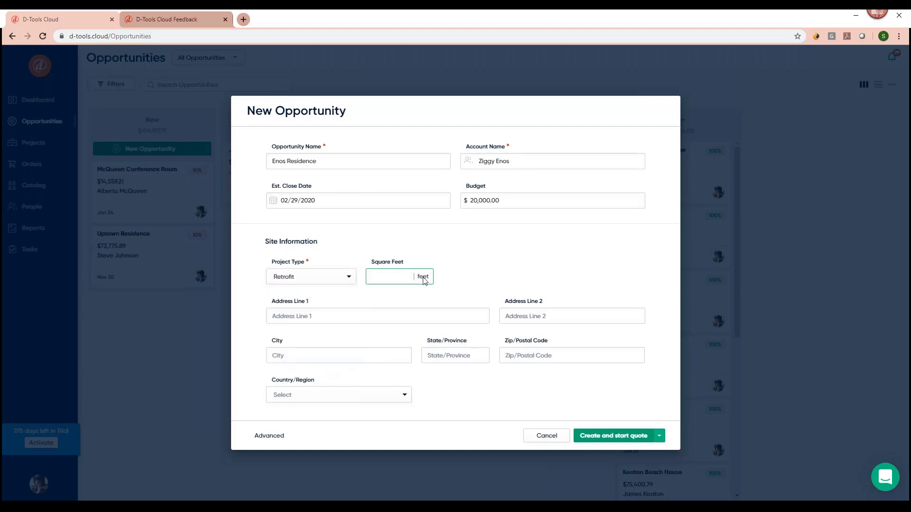
{"action": "type", "text": "5000"}
Fill the site address from the first suggestion and create the opportunity without a quote.
{"action": "left_click", "coordinate": [303, 319]}
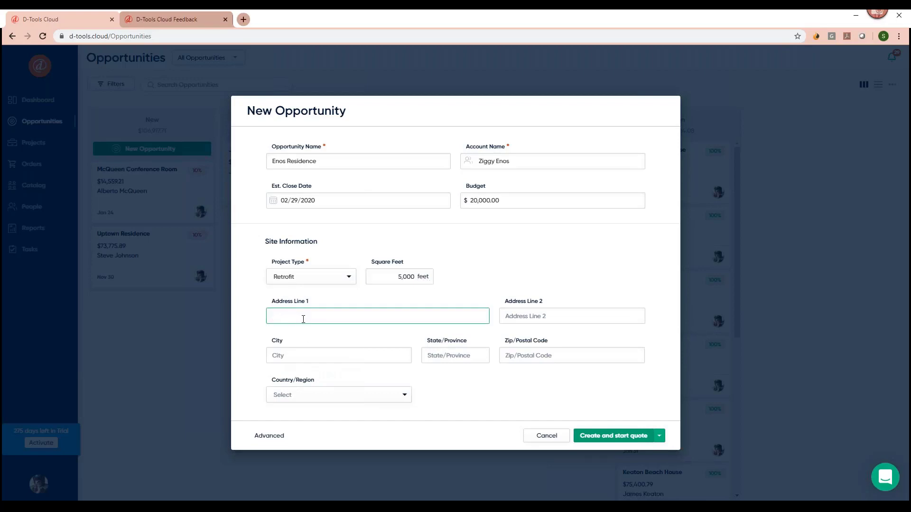
{"action": "type", "text": "123"}
{"action": "left_click", "coordinate": [304, 332]}
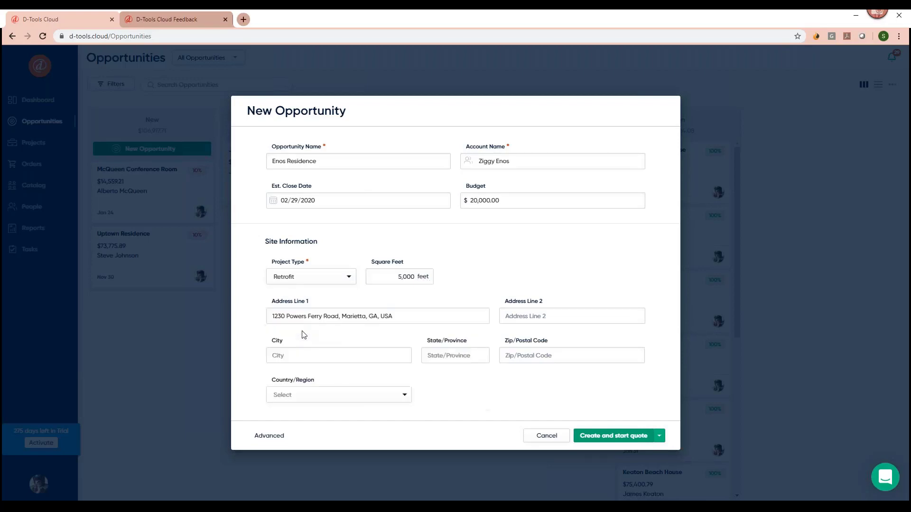
{"action": "left_click", "coordinate": [659, 435]}
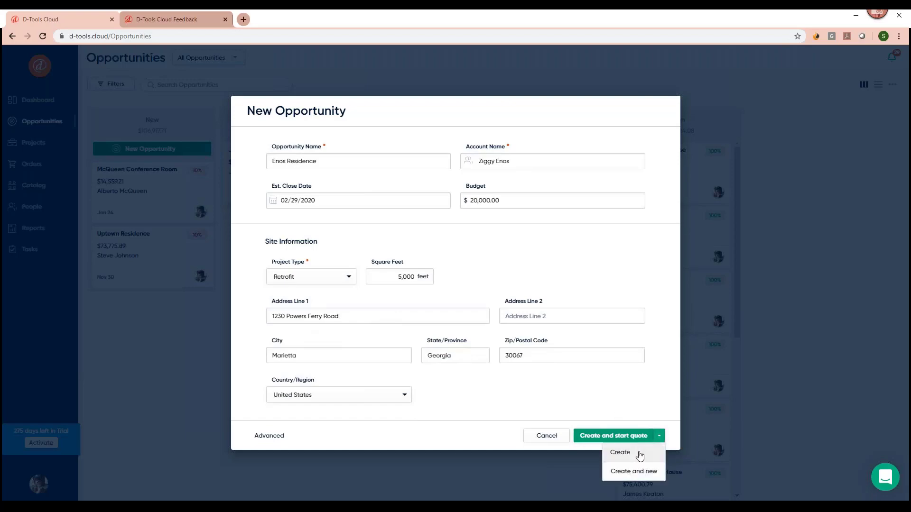
{"action": "left_click", "coordinate": [620, 452]}
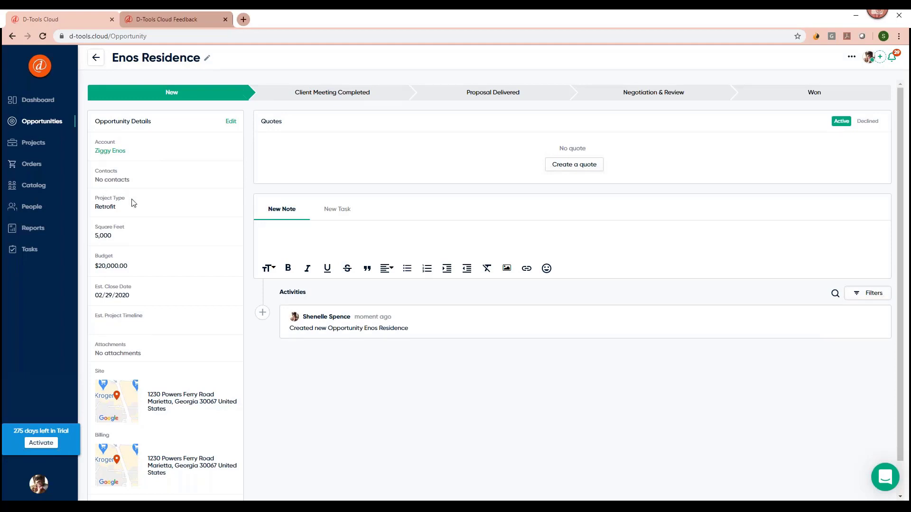
Advance Enos Residence to the Client Meeting Completed stage in the stage bar.
{"action": "scroll", "coordinate": [192, 322], "scroll_direction": "down", "scroll_amount": 1}
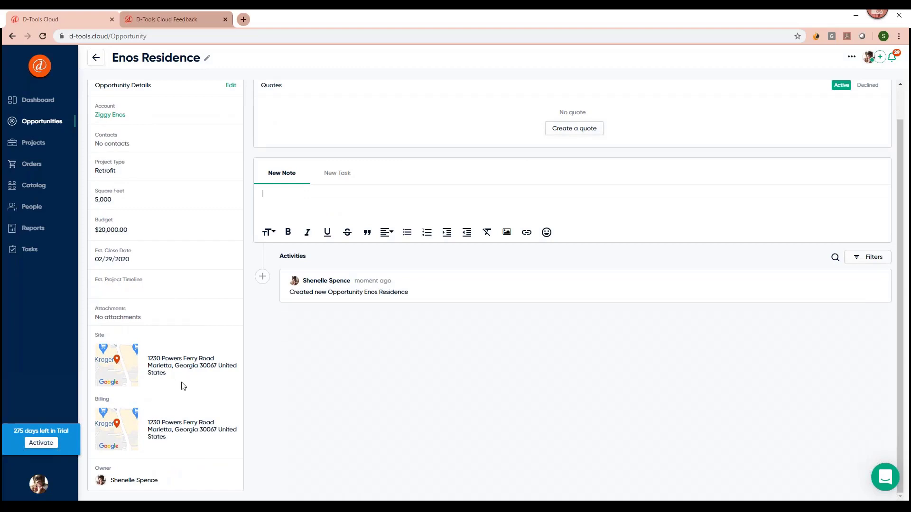
{"action": "scroll", "coordinate": [180, 385], "scroll_direction": "up", "scroll_amount": 1}
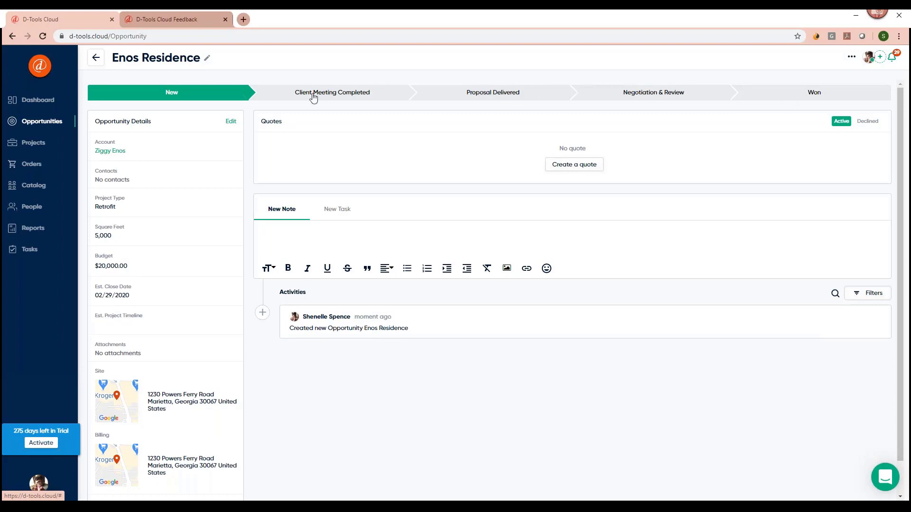
{"action": "left_click", "coordinate": [285, 100]}
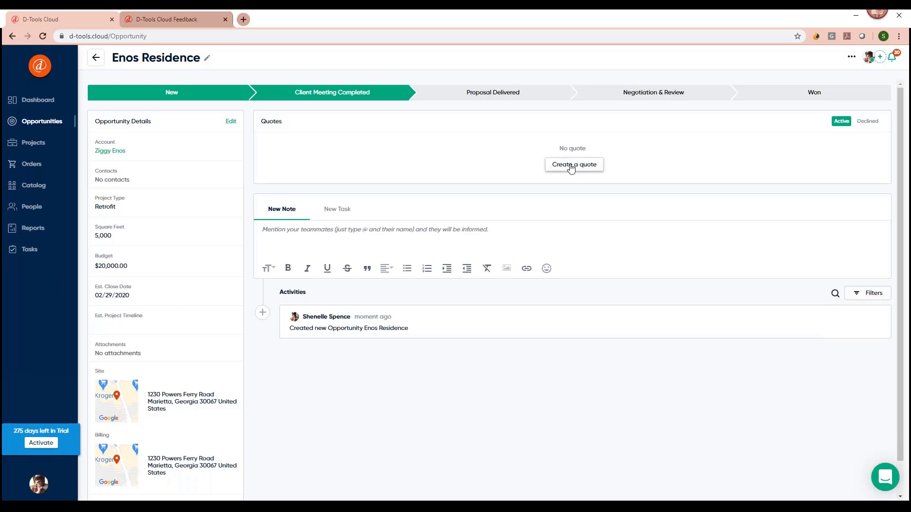
{"action": "left_click", "coordinate": [298, 232]}
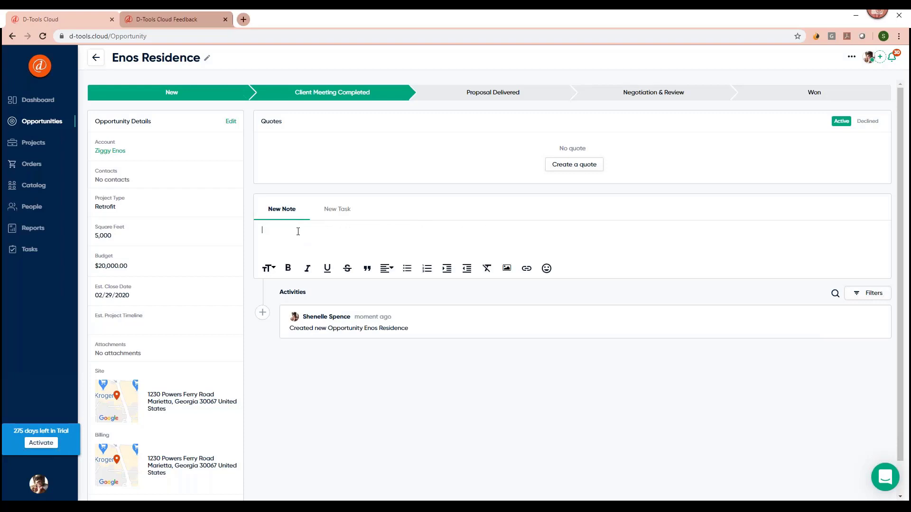
{"action": "type", "text": "@"}
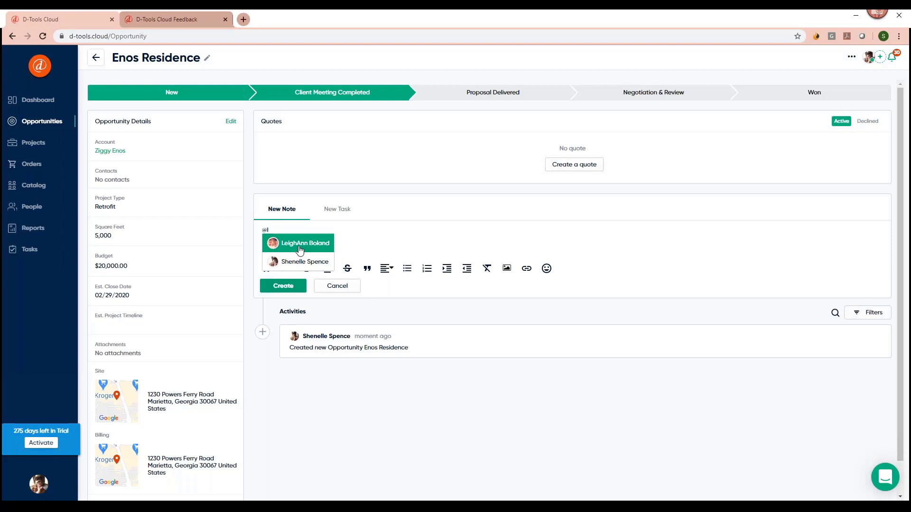
{"action": "left_click", "coordinate": [386, 234]}
{"action": "key", "text": "BackSpace"}
{"action": "key", "text": "BackSpace"}
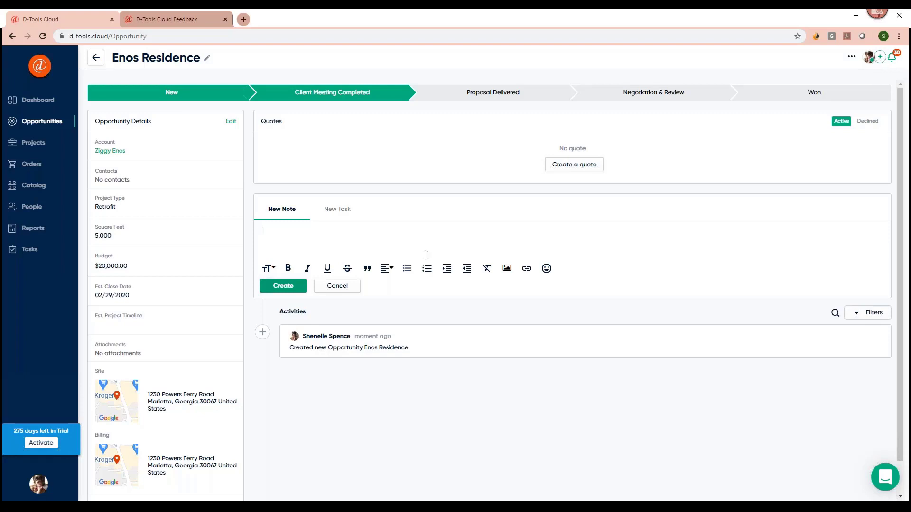
{"action": "left_click", "coordinate": [338, 212]}
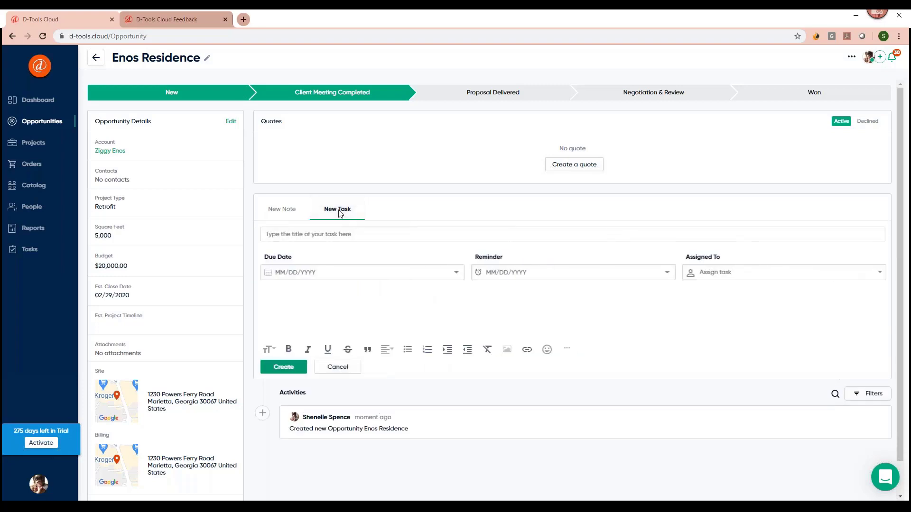
{"action": "left_click", "coordinate": [289, 213]}
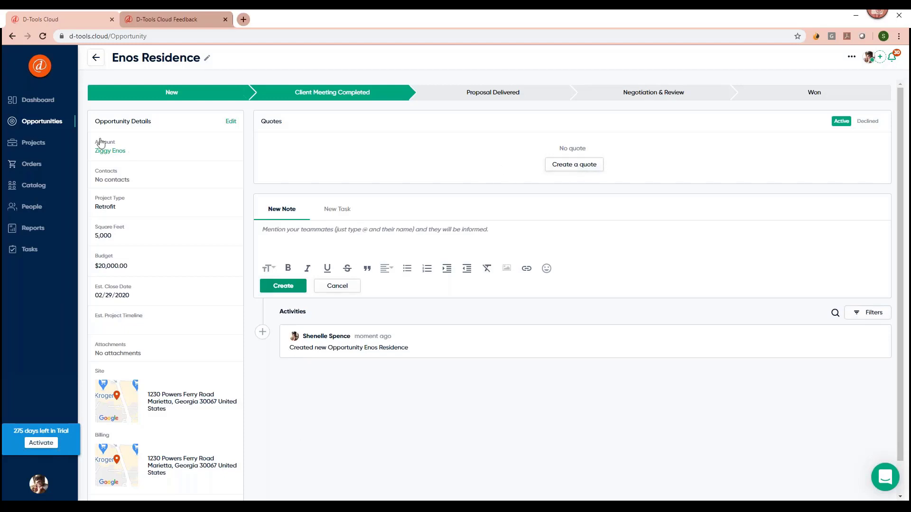
From the Uptown Residence opportunity, copy Quote 1 to Enos Residence using Copy to.
{"action": "left_click", "coordinate": [41, 124]}
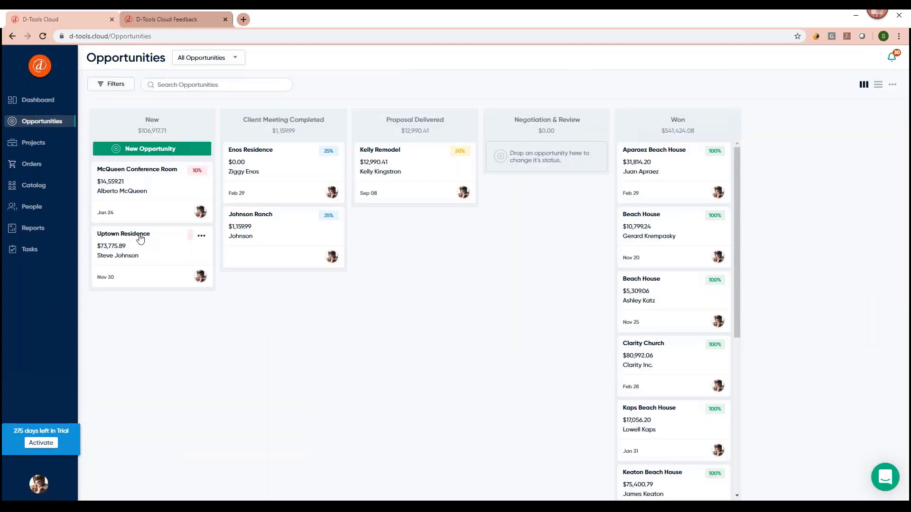
{"action": "left_click", "coordinate": [140, 239]}
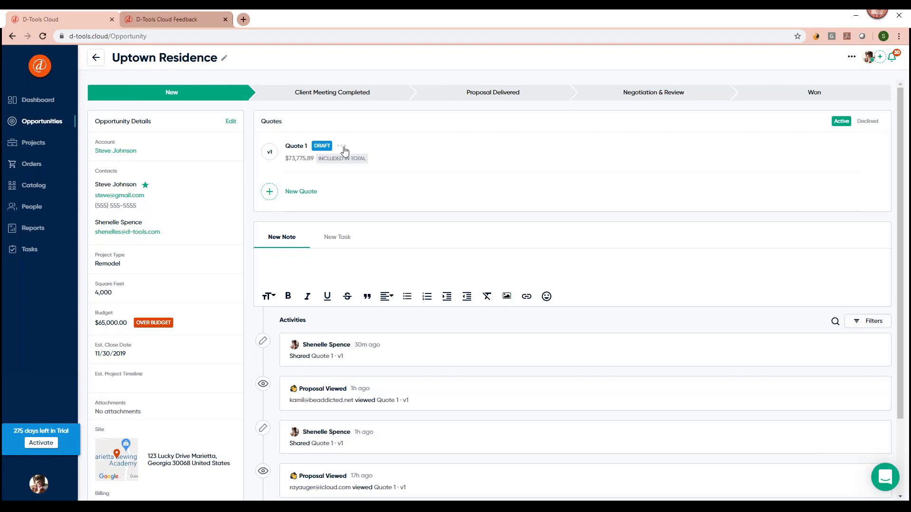
{"action": "left_click", "coordinate": [343, 147]}
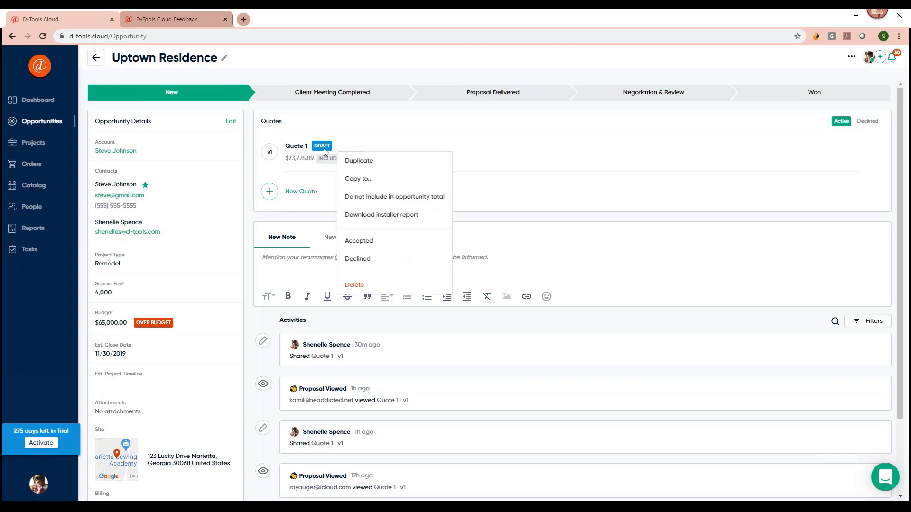
{"action": "left_click", "coordinate": [353, 180]}
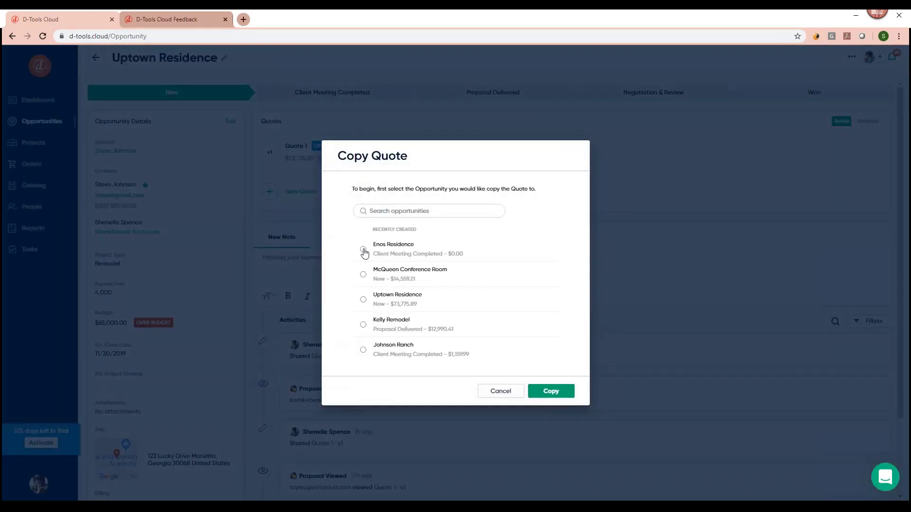
{"action": "left_click", "coordinate": [364, 251]}
{"action": "left_click", "coordinate": [542, 385]}
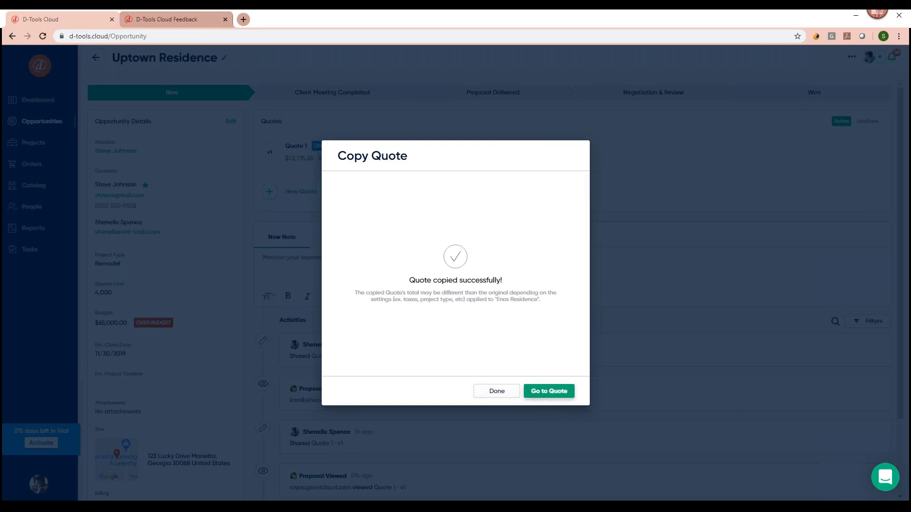
Open the copied Quote 1 and show its four attachments, including Kitchen – Whiteboard.
{"action": "left_click", "coordinate": [536, 398]}
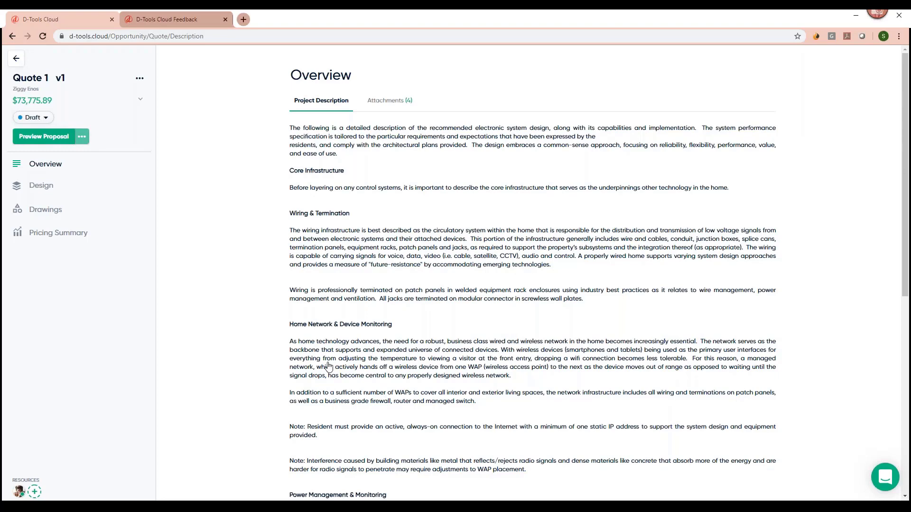
{"action": "scroll", "coordinate": [326, 368], "scroll_direction": "down", "scroll_amount": 3}
{"action": "scroll", "coordinate": [325, 369], "scroll_direction": "up", "scroll_amount": 3}
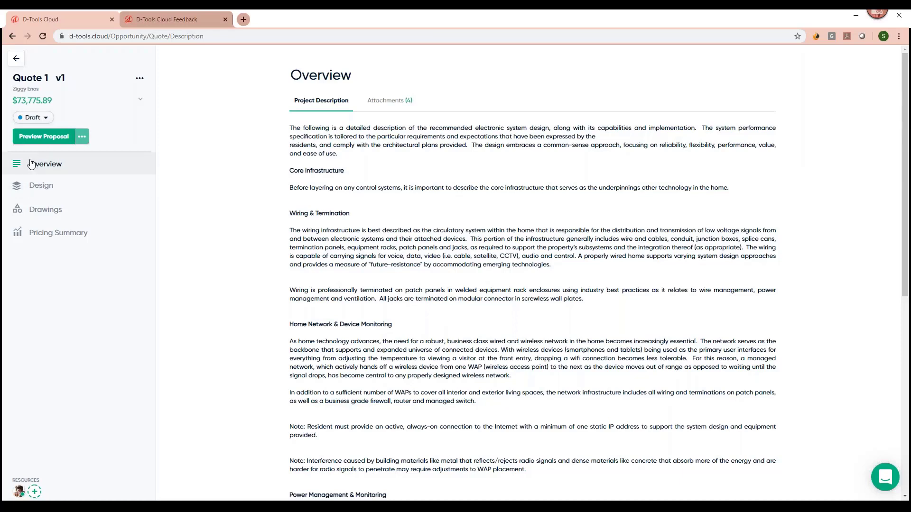
{"action": "left_click", "coordinate": [386, 104]}
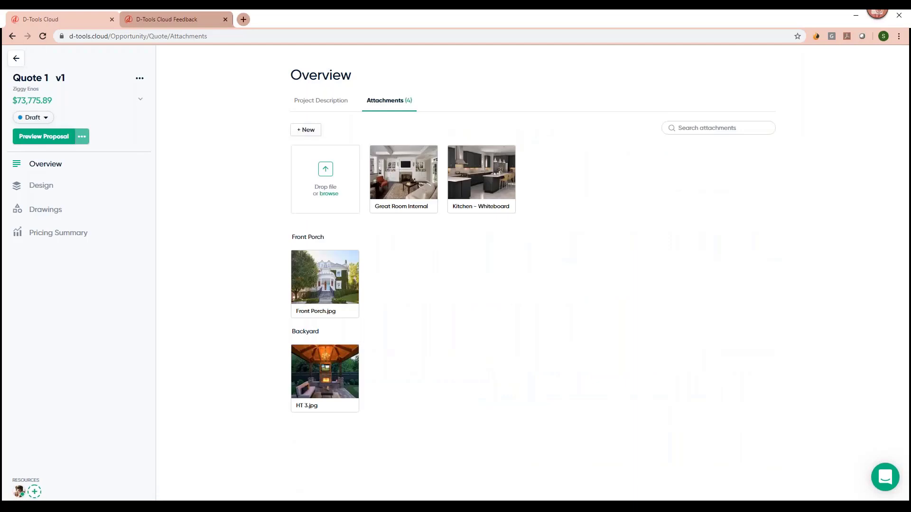
{"action": "mouse_move", "coordinate": [493, 197]}
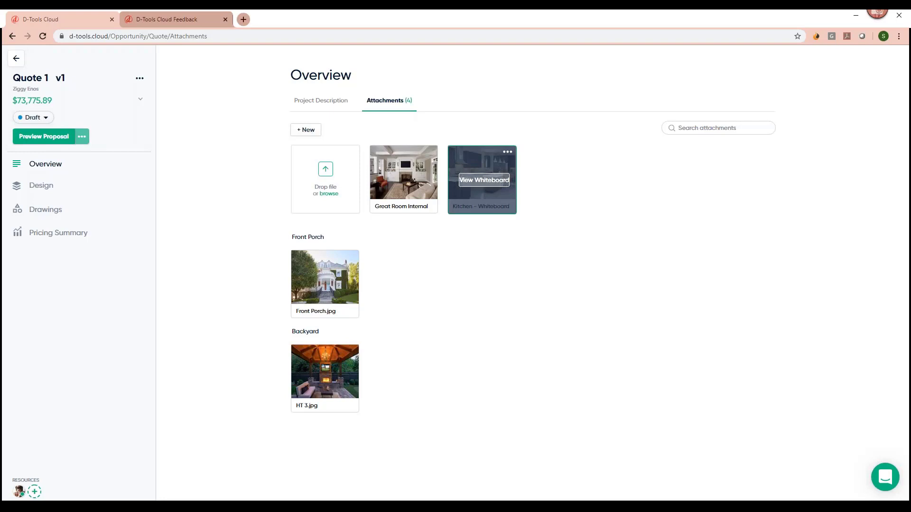
Open the Kitchen image as a whiteboard and draw a red height line beside the tall cabinet.
{"action": "left_click", "coordinate": [484, 182]}
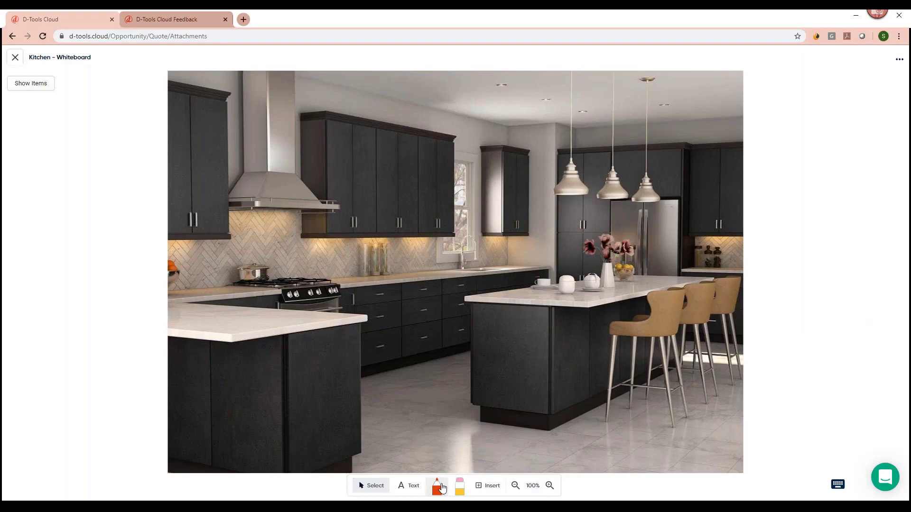
{"action": "left_click", "coordinate": [437, 486]}
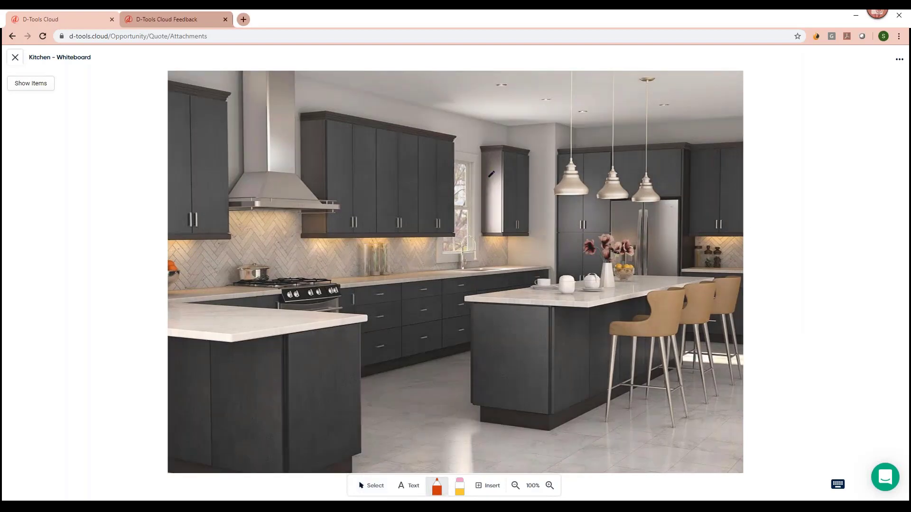
{"action": "left_click_drag", "start_coordinate": [479, 148], "coordinate": [472, 409]}
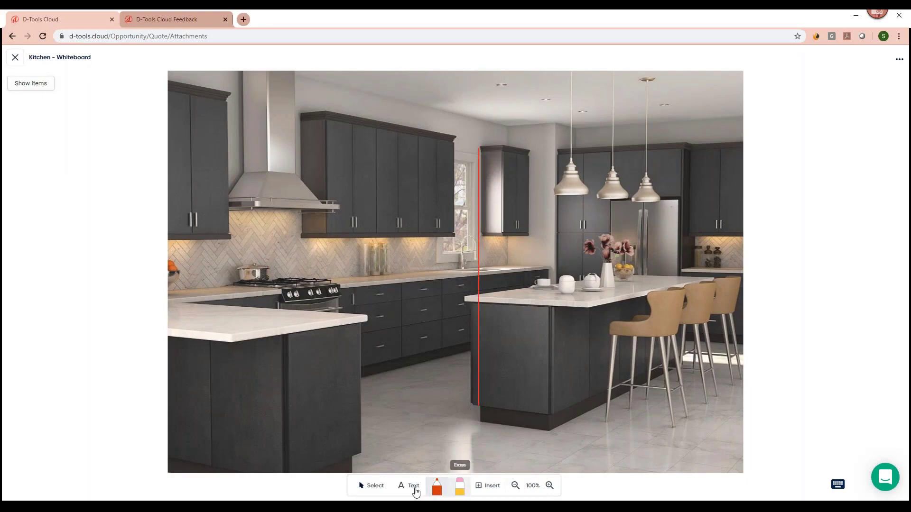
Label the line 8' 5" high and draw a red heart over the upper cabinets.
{"action": "left_click", "coordinate": [412, 486]}
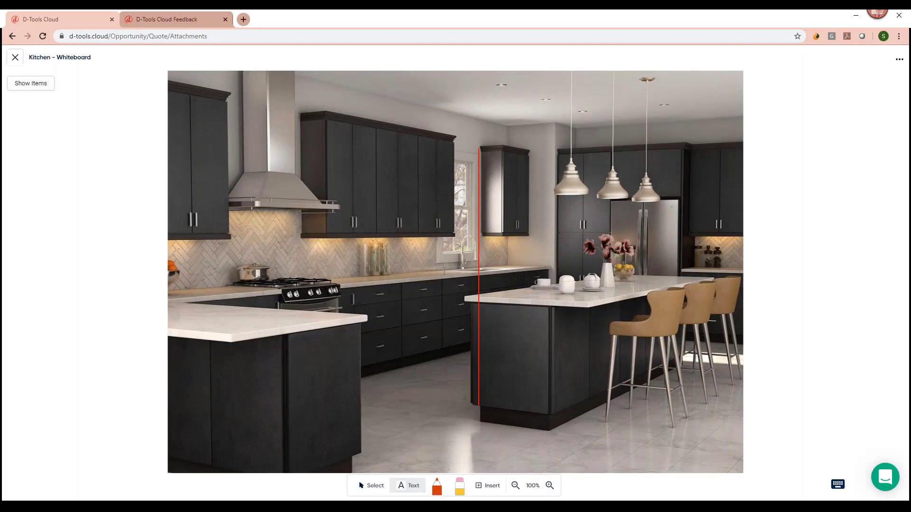
{"action": "left_click", "coordinate": [443, 272]}
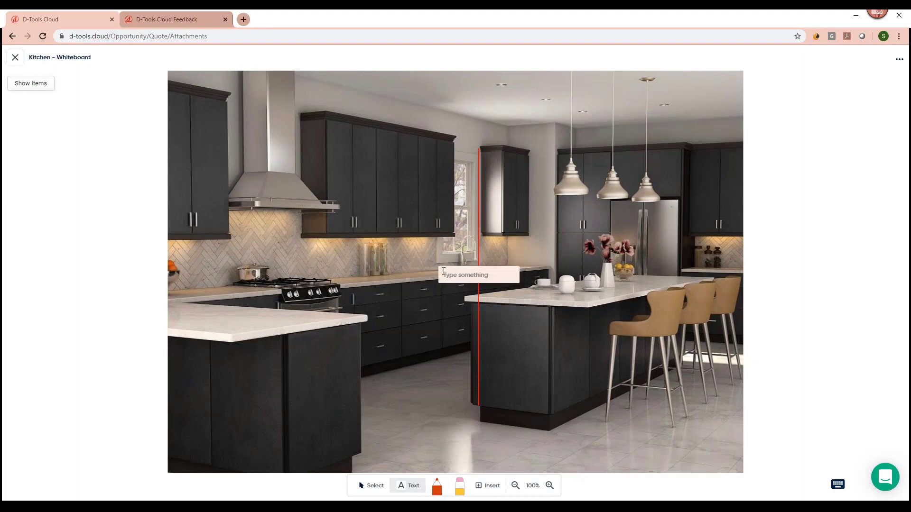
{"action": "left_click", "coordinate": [461, 277]}
{"action": "type", "text": "8' 5\" hight"}
{"action": "left_click", "coordinate": [445, 388]}
{"action": "left_click", "coordinate": [437, 486]}
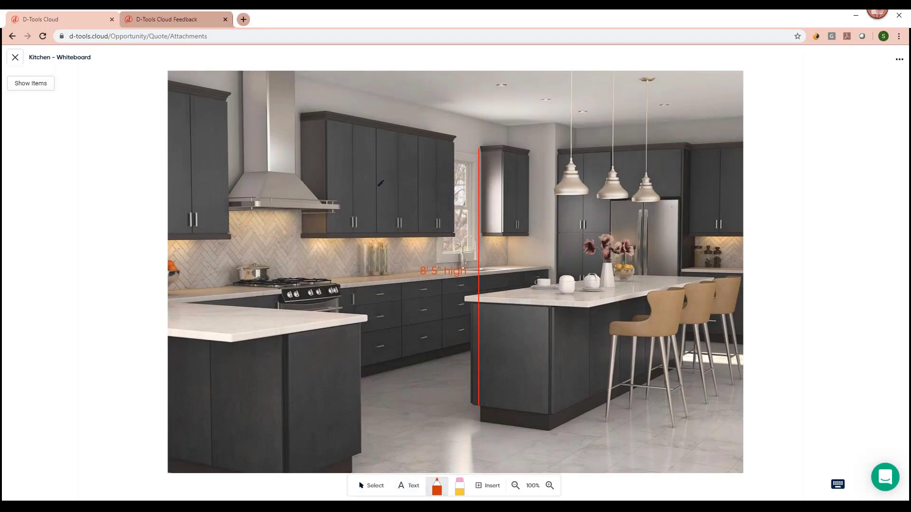
{"action": "mouse_move", "coordinate": [378, 181]}
{"action": "left_mouse_down"}
{"action": "mouse_move", "coordinate": [351, 165]}
{"action": "mouse_move", "coordinate": [413, 232]}
{"action": "mouse_move", "coordinate": [413, 141]}
{"action": "mouse_move", "coordinate": [413, 231]}
{"action": "left_mouse_up"}
Show the quote items panel, switch to New Item, then close the Kitchen whiteboard.
{"action": "left_click", "coordinate": [36, 88]}
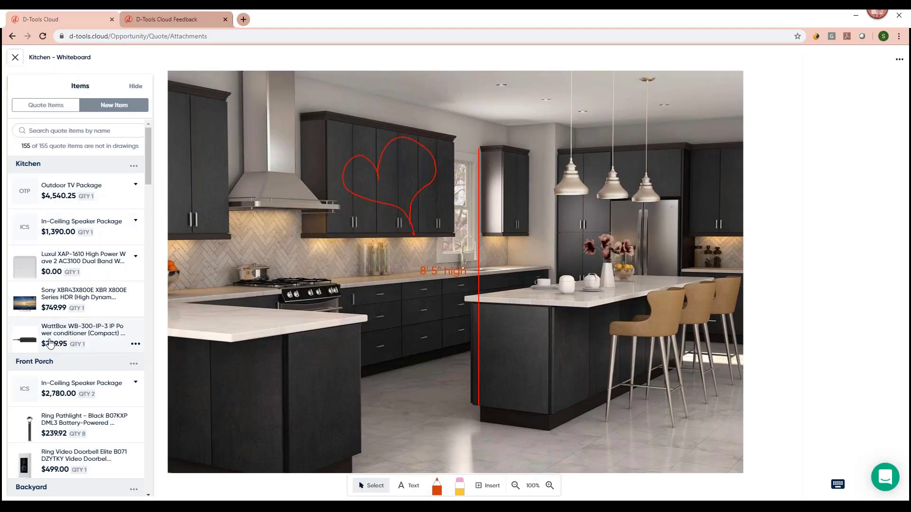
{"action": "left_click", "coordinate": [133, 105]}
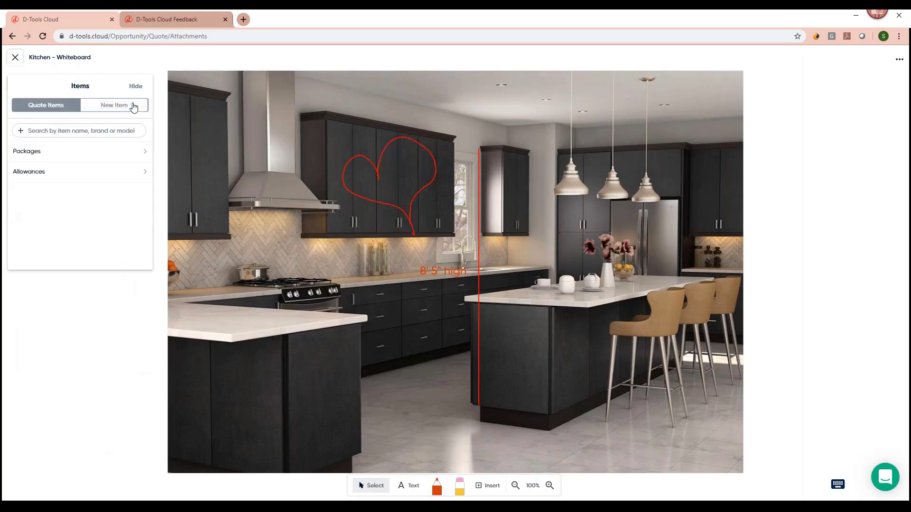
{"action": "left_click", "coordinate": [16, 61]}
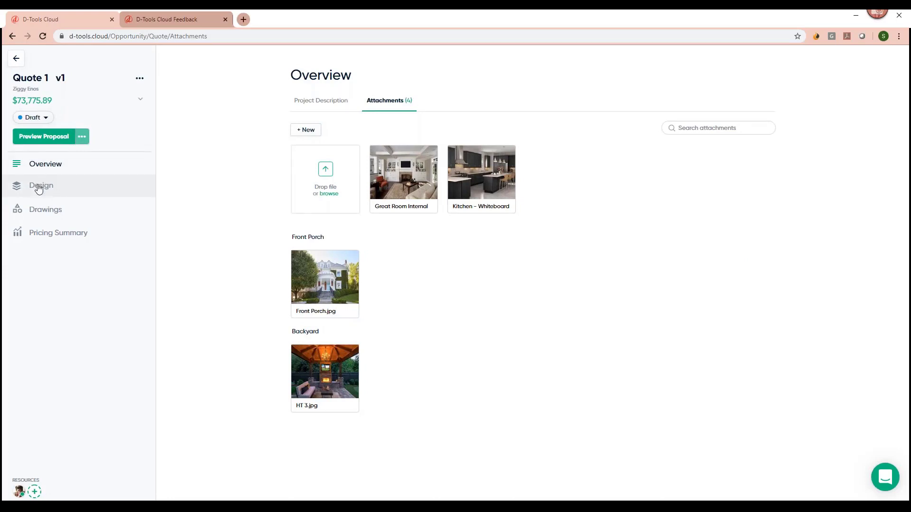
In Design, move Guest Room just below Kitchen and bring up the Kitchen add-item search.
{"action": "left_click", "coordinate": [39, 189]}
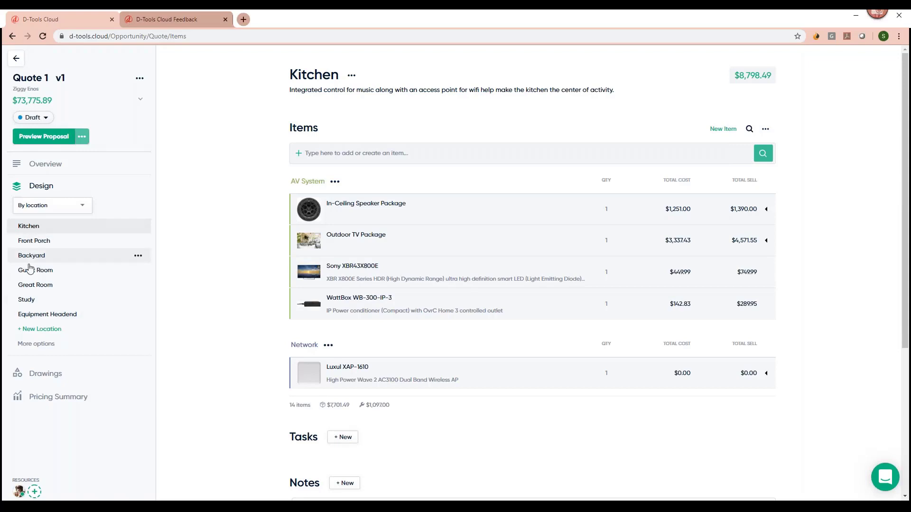
{"action": "left_click_drag", "start_coordinate": [24, 264], "coordinate": [37, 240]}
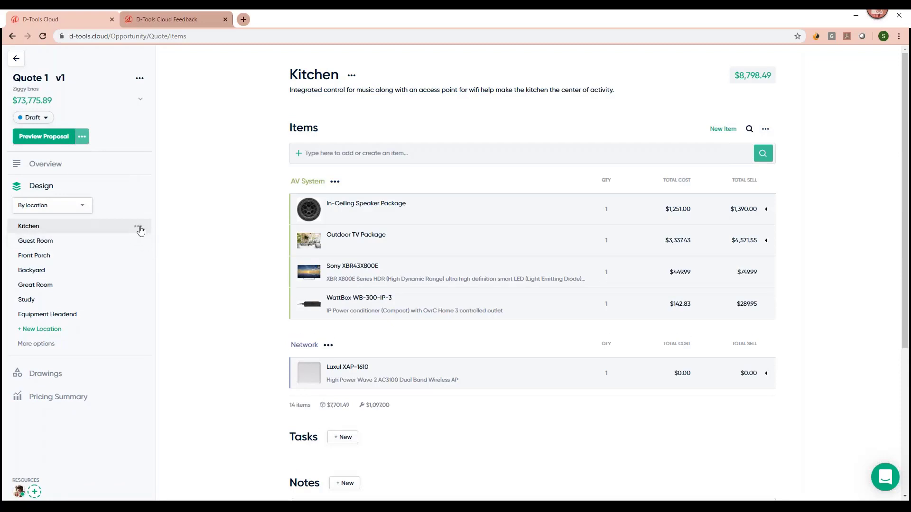
{"action": "left_click", "coordinate": [138, 228]}
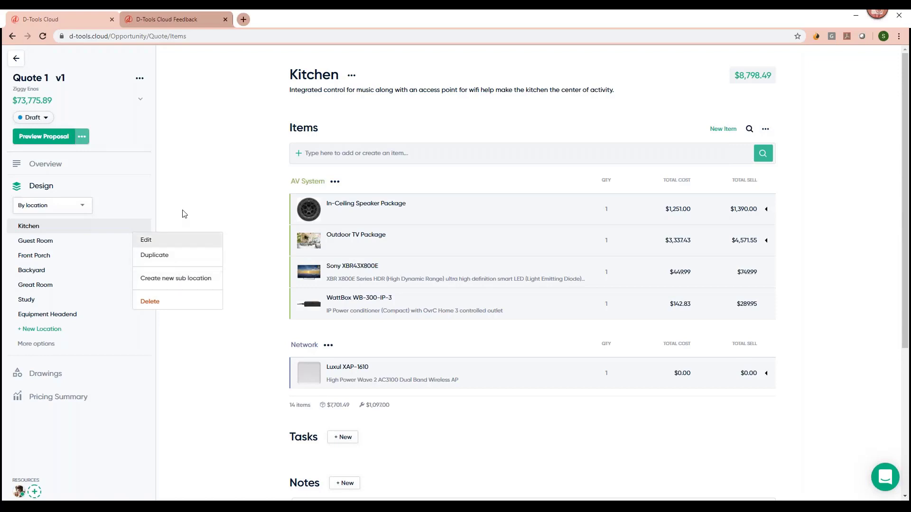
{"action": "left_click", "coordinate": [156, 216]}
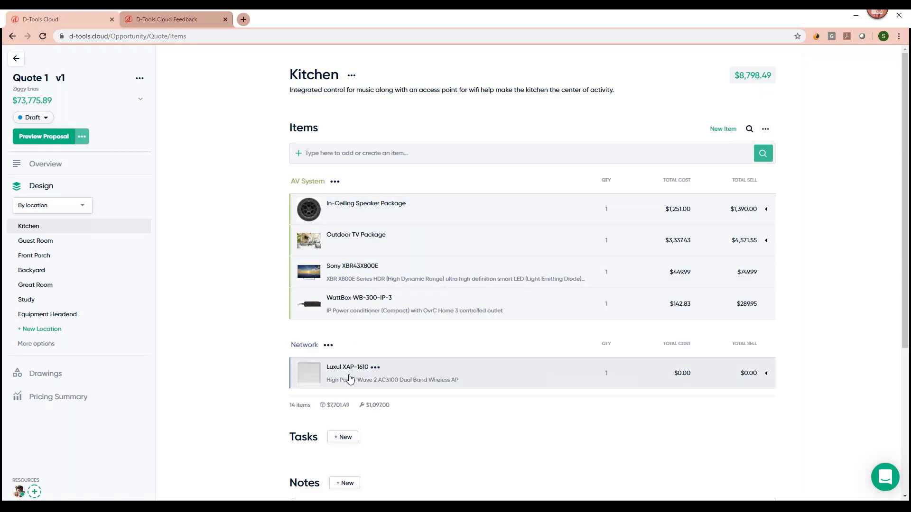
{"action": "left_click", "coordinate": [345, 153]}
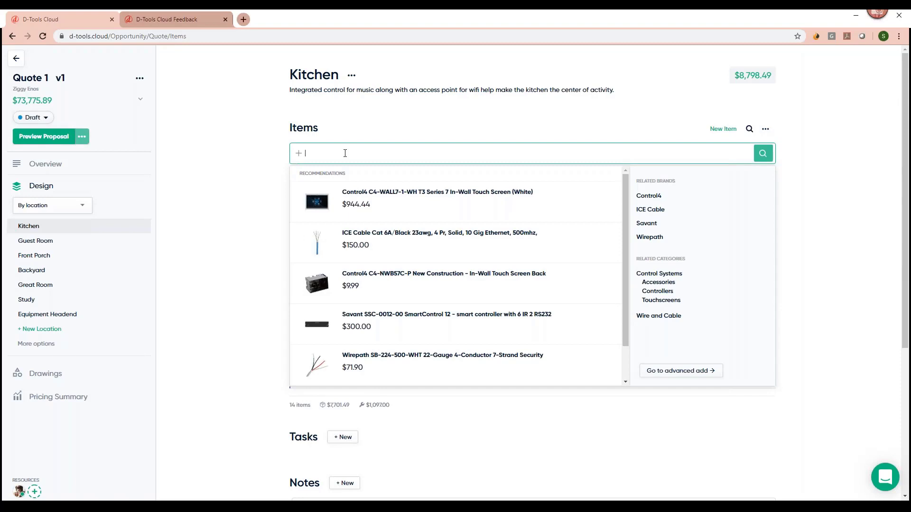
{"action": "left_click", "coordinate": [243, 174]}
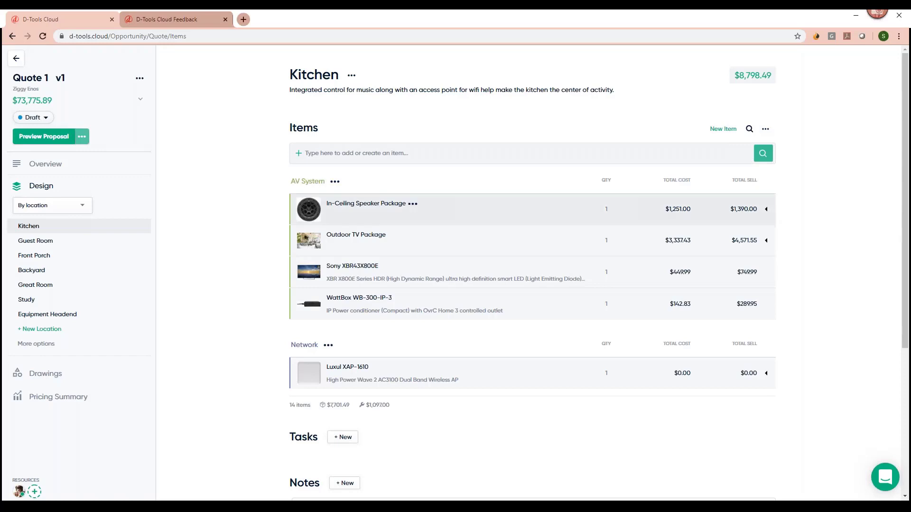
{"action": "left_click", "coordinate": [727, 134]}
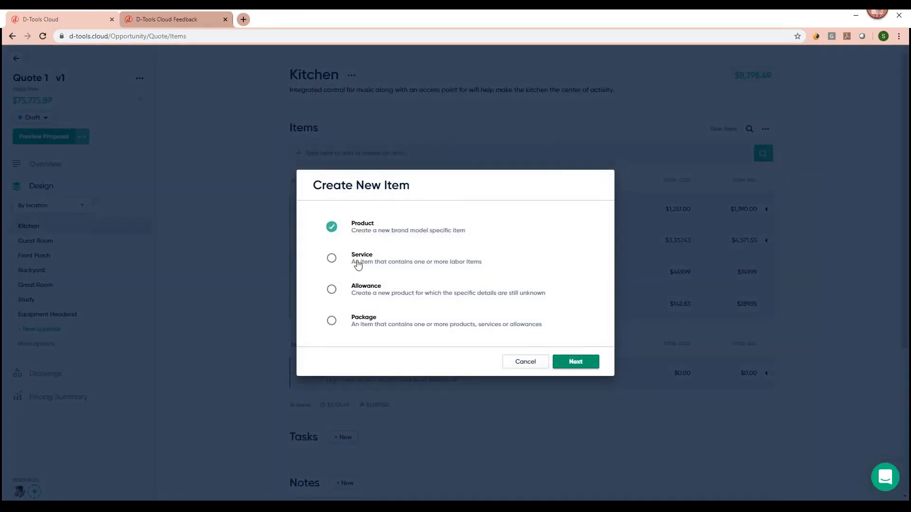
{"action": "left_click", "coordinate": [526, 362]}
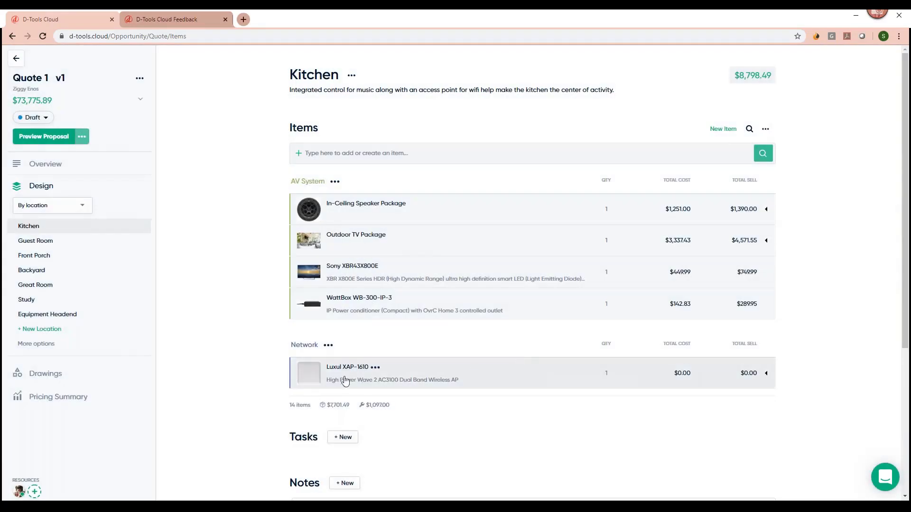
Search 'control4' and add the C4-WALL7-1-WH touch screen plus both recommended accessories to Kitchen.
{"action": "left_click", "coordinate": [337, 152]}
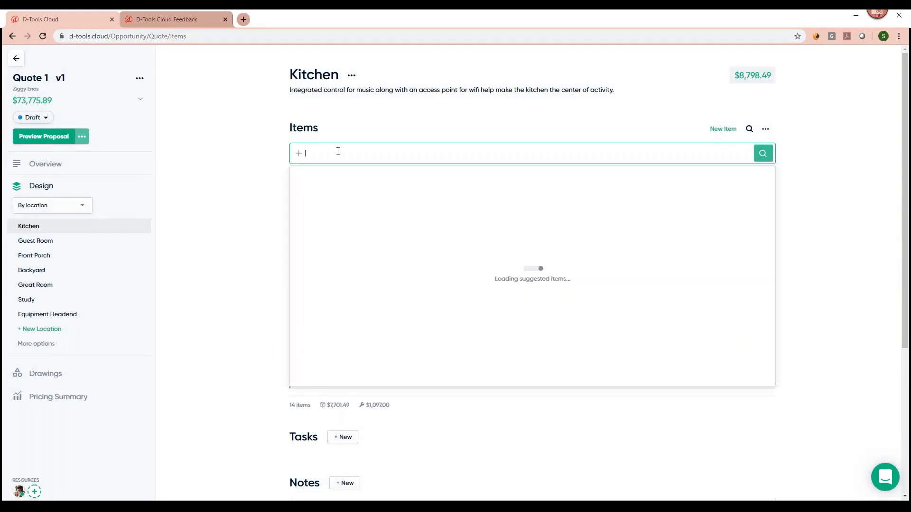
{"action": "type", "text": "contr"}
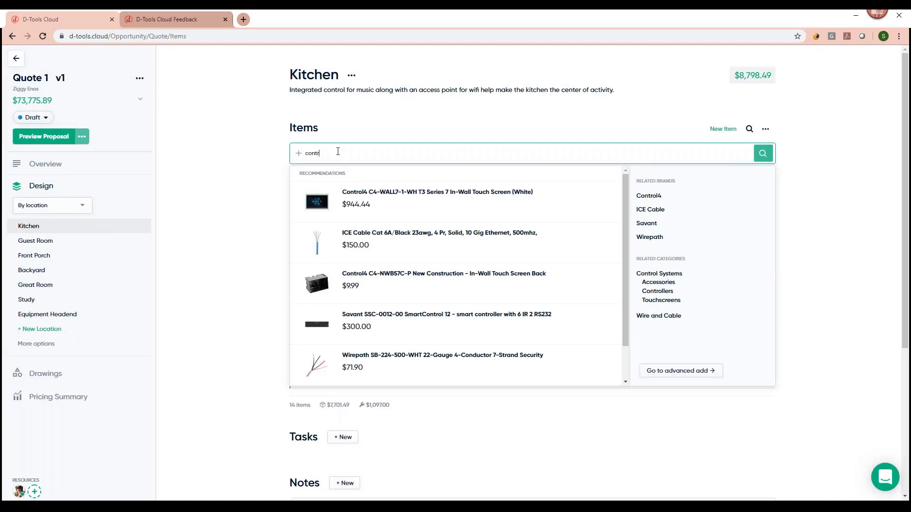
{"action": "type", "text": "ol4"}
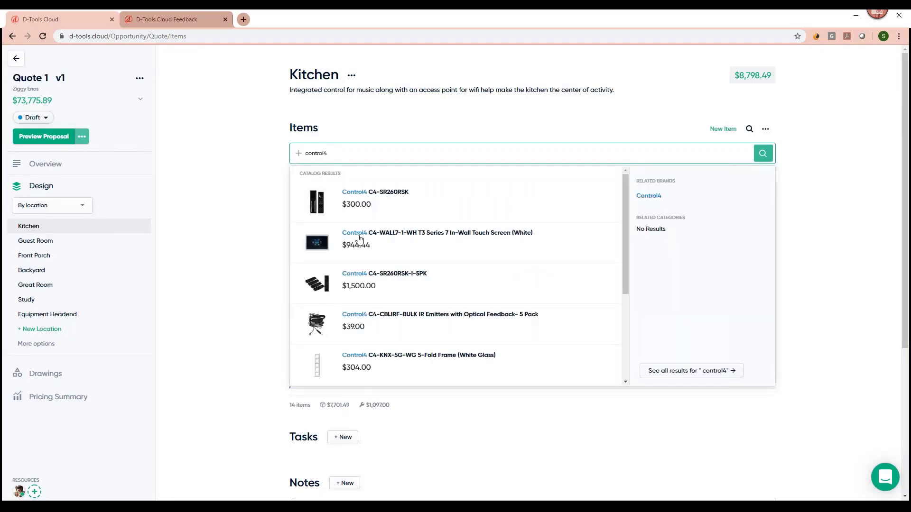
{"action": "mouse_move", "coordinate": [355, 246]}
{"action": "left_click", "coordinate": [590, 274]}
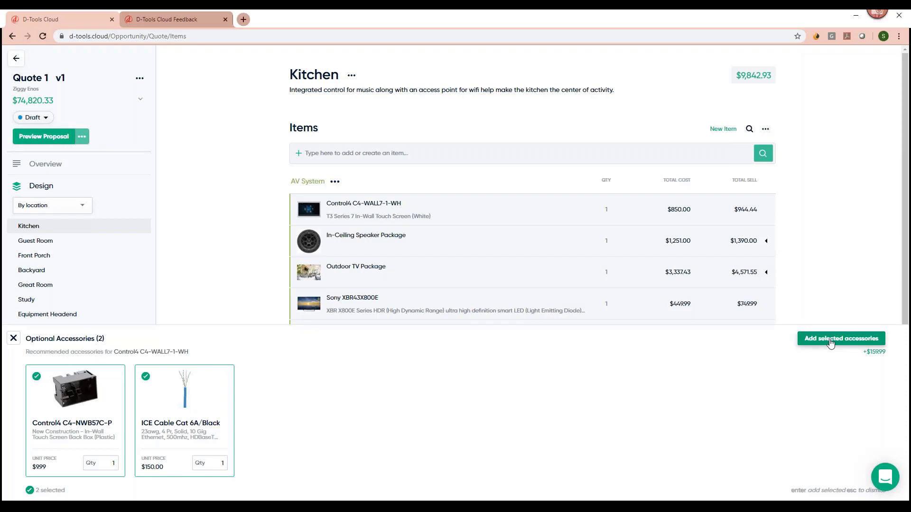
{"action": "left_click", "coordinate": [829, 346]}
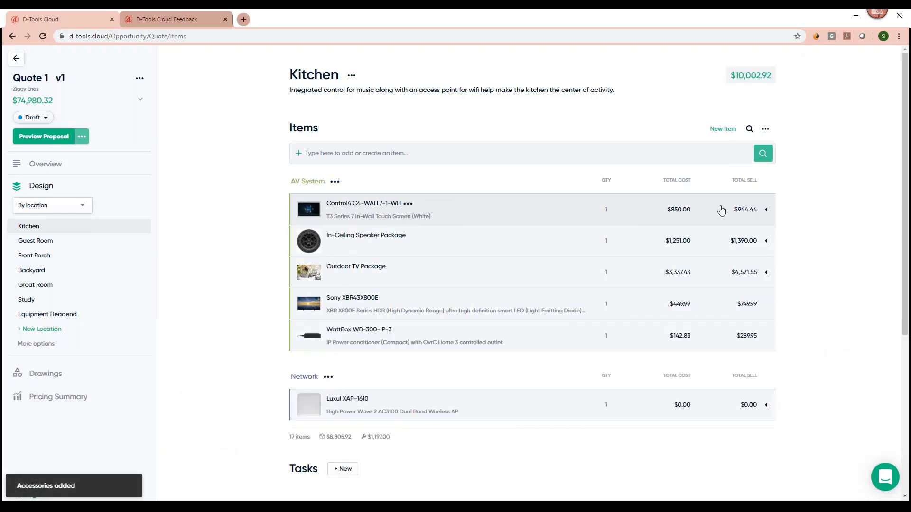
Expand the C4-WALL7-1-WH touch screen to show its back box and cable, then open its details.
{"action": "left_click", "coordinate": [765, 209]}
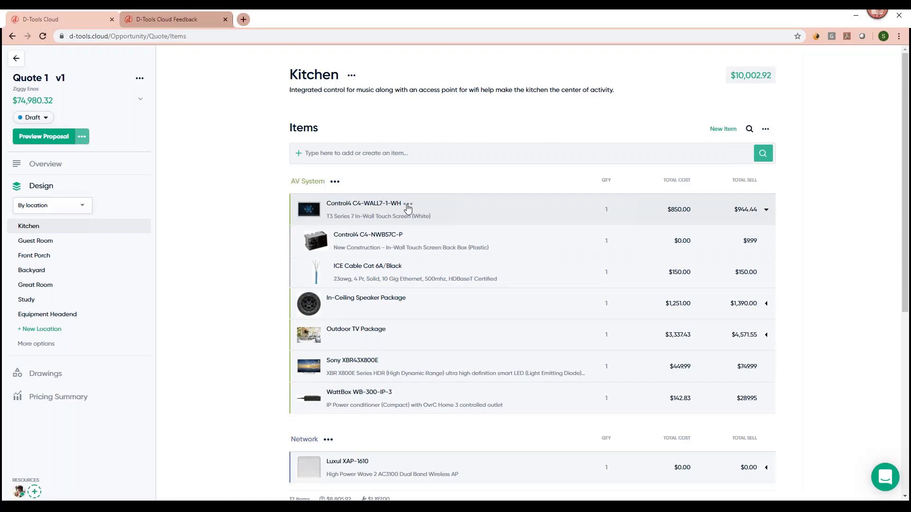
{"action": "left_click", "coordinate": [408, 207]}
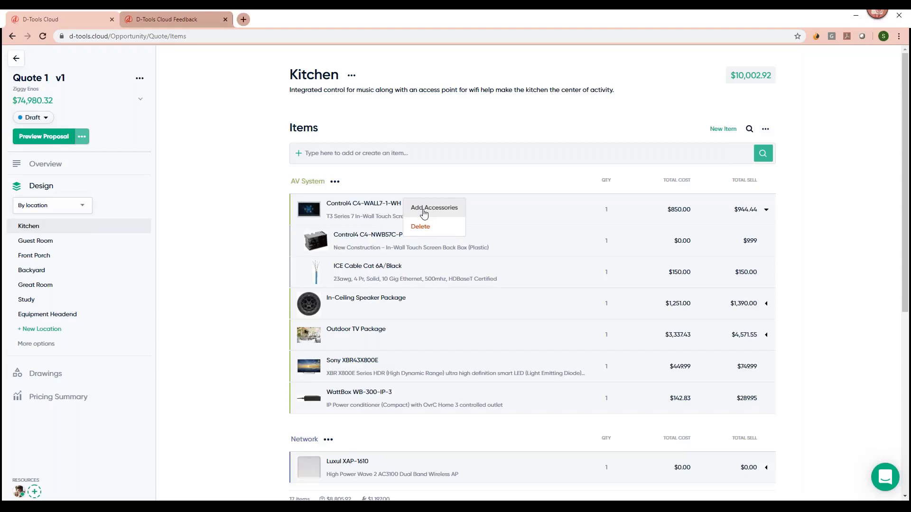
{"action": "left_click", "coordinate": [264, 219]}
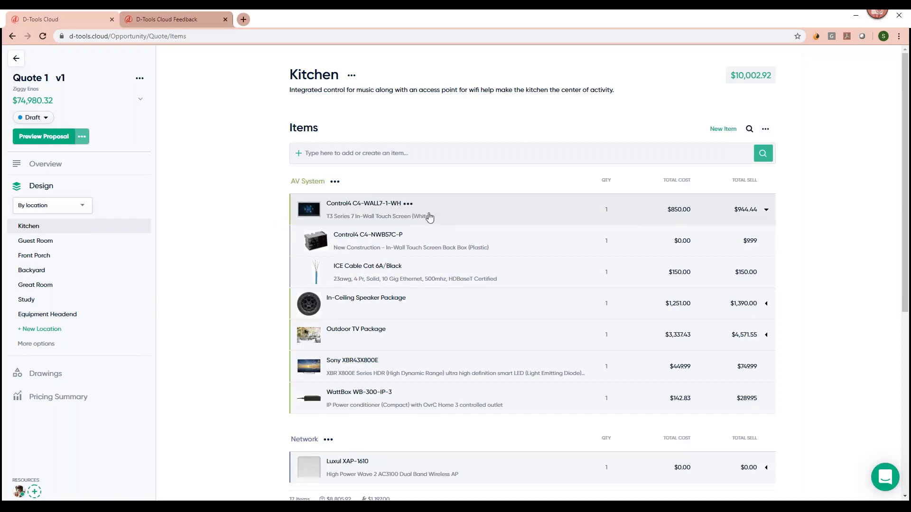
{"action": "left_click", "coordinate": [429, 217]}
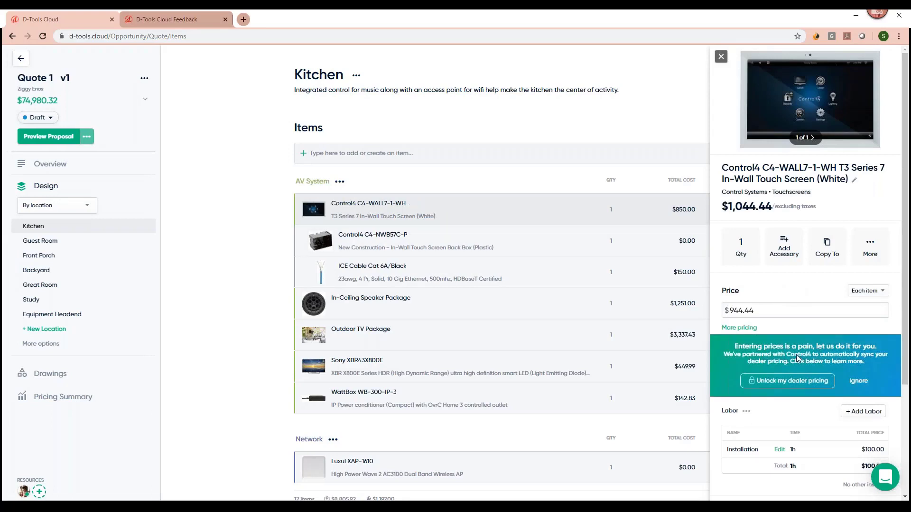
Set the touch screen's System to Control System and close the item details.
{"action": "scroll", "coordinate": [801, 359], "scroll_direction": "down", "scroll_amount": 2}
{"action": "scroll", "coordinate": [797, 359], "scroll_direction": "down", "scroll_amount": 2}
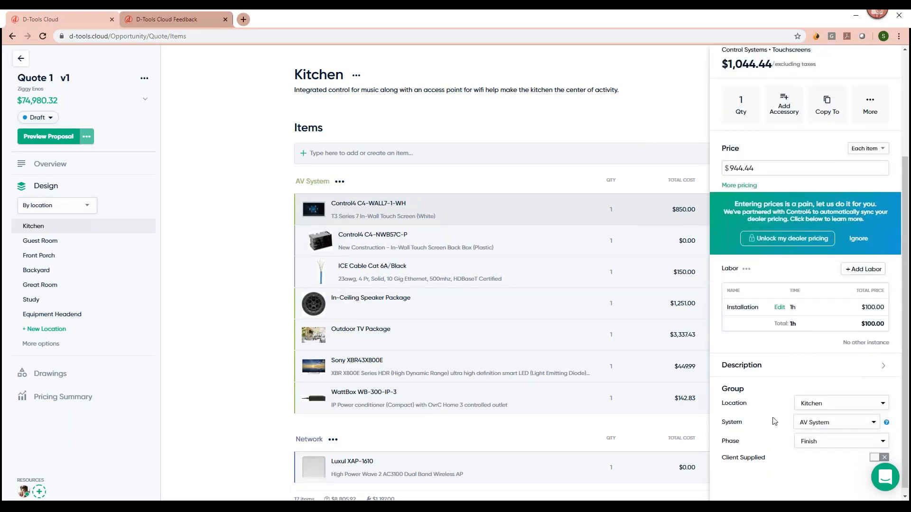
{"action": "left_click", "coordinate": [828, 421]}
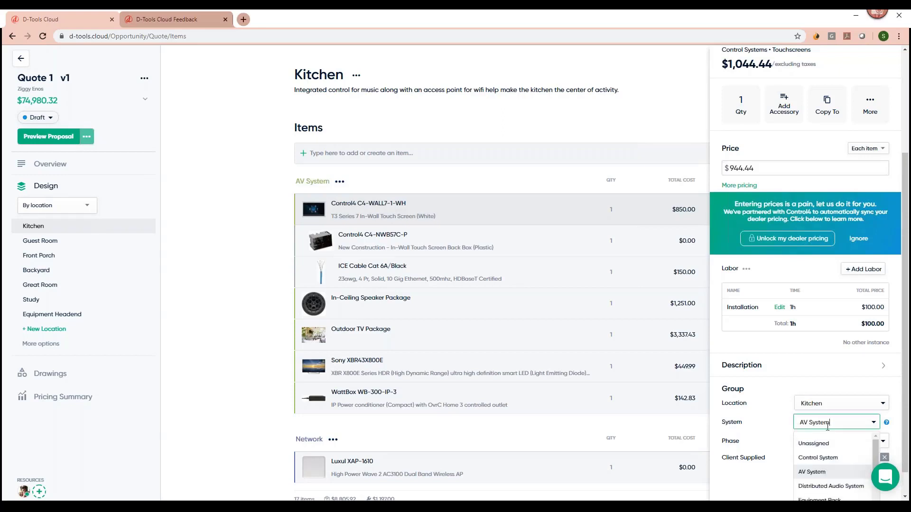
{"action": "left_click", "coordinate": [818, 458]}
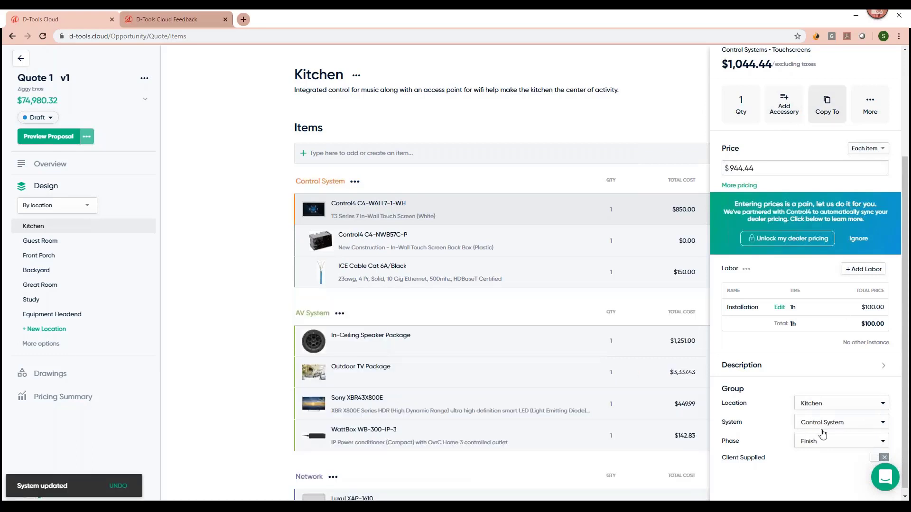
{"action": "scroll", "coordinate": [822, 432], "scroll_direction": "up", "scroll_amount": 3}
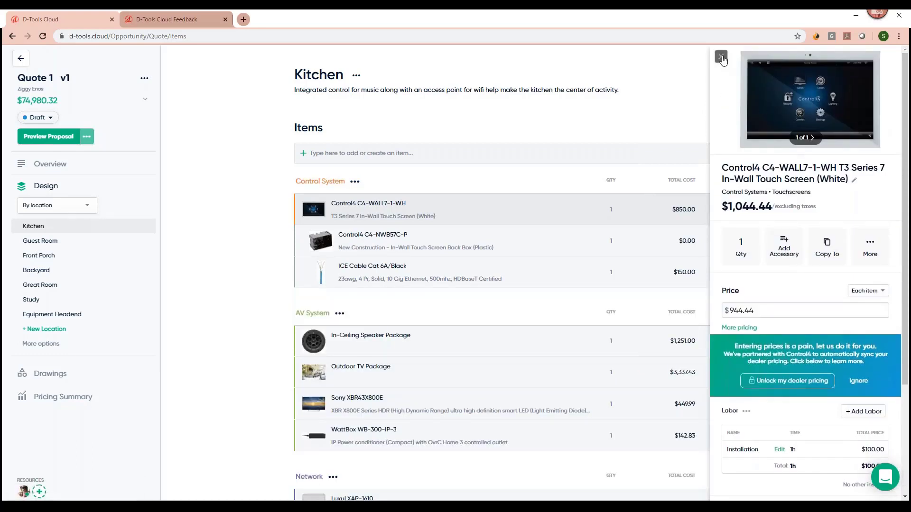
{"action": "left_click", "coordinate": [721, 58]}
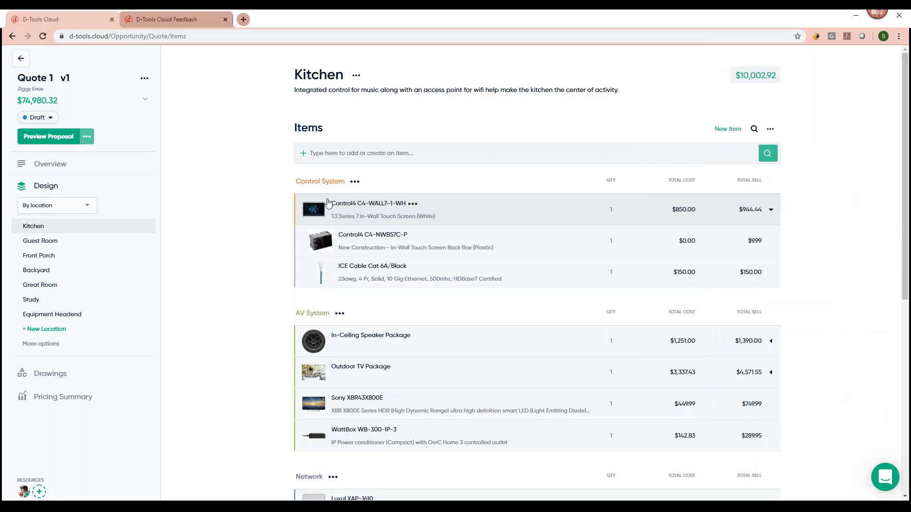
Reopen the touch screen details, check its More actions, and return to the Kitchen items list.
{"action": "left_click", "coordinate": [405, 214]}
{"action": "scroll", "coordinate": [821, 291], "scroll_direction": "down", "scroll_amount": 3}
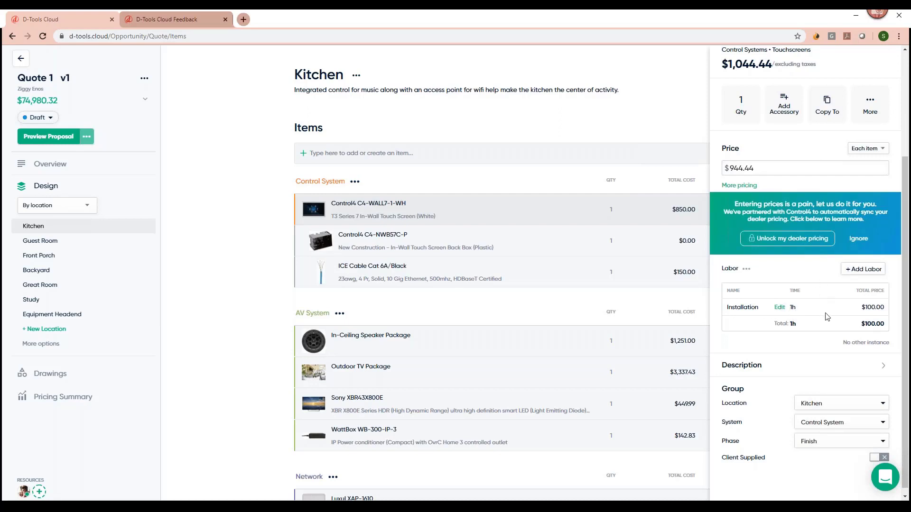
{"action": "left_click", "coordinate": [872, 116]}
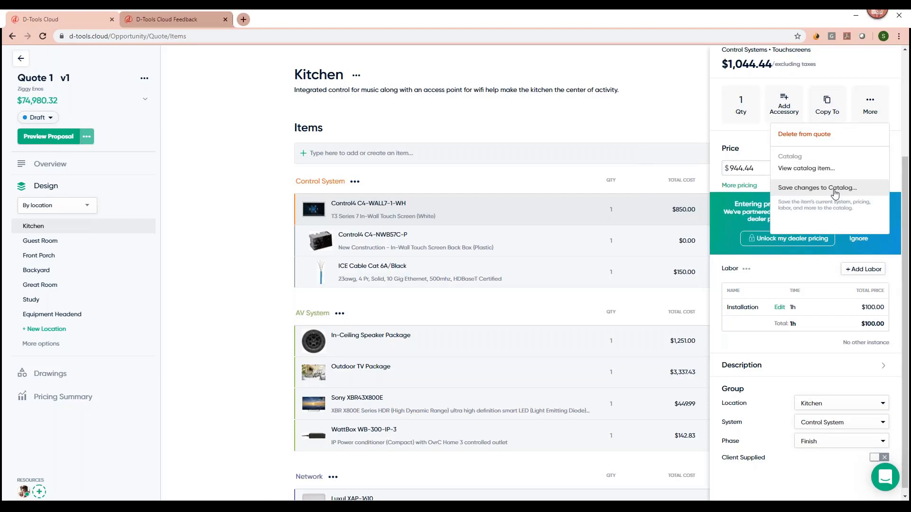
{"action": "left_click", "coordinate": [760, 149]}
{"action": "scroll", "coordinate": [775, 383], "scroll_direction": "up", "scroll_amount": 3}
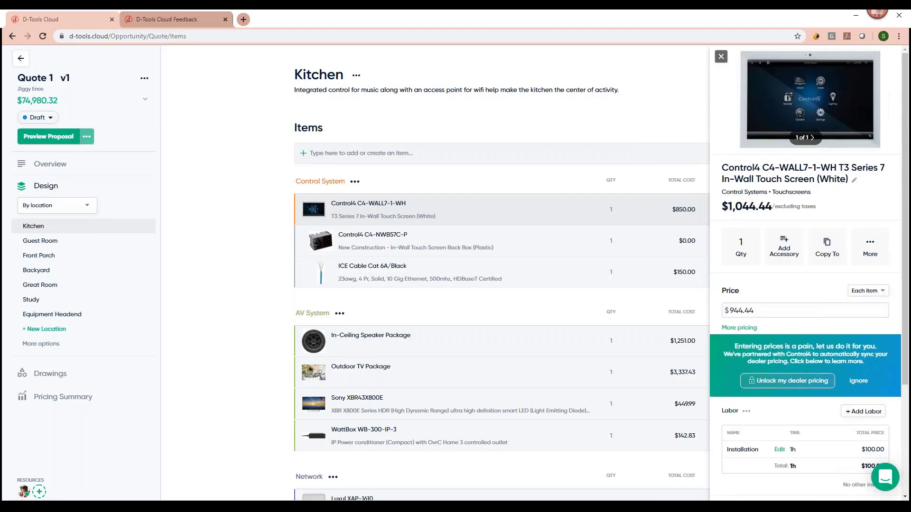
{"action": "left_click", "coordinate": [238, 294]}
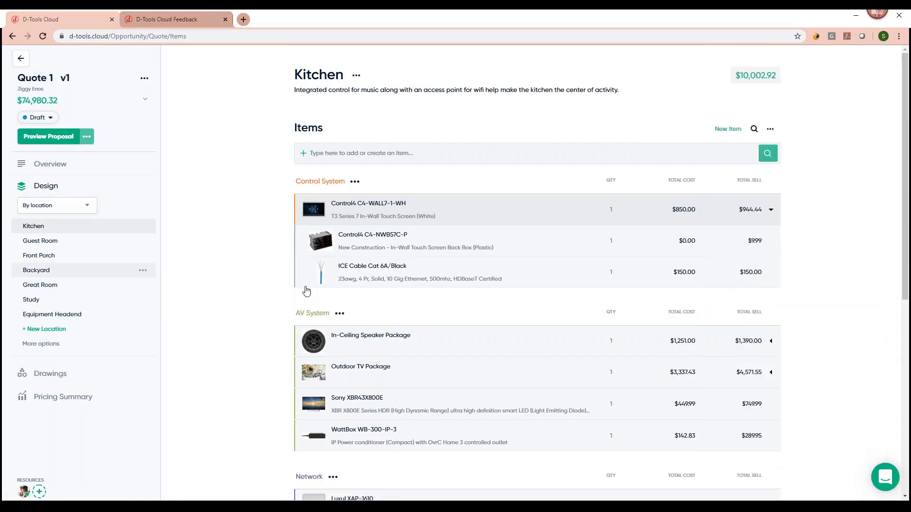
Present the Quote 1 proposal in client view from the Preview Proposal options.
{"action": "left_click", "coordinate": [90, 139]}
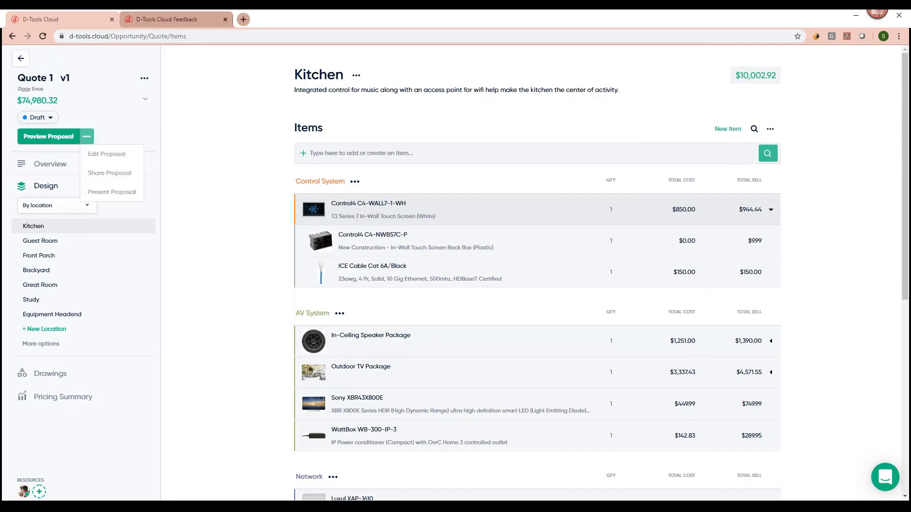
{"action": "left_click", "coordinate": [104, 195]}
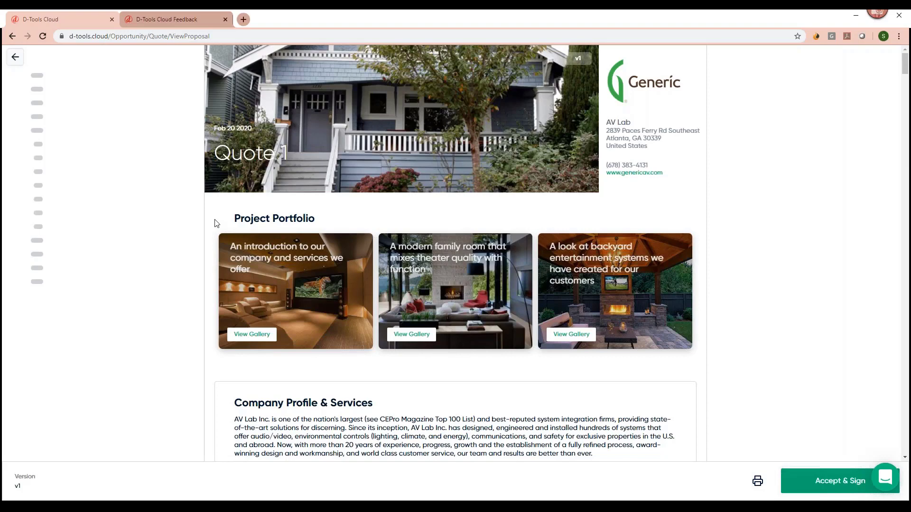
Open the gallery of the first Project Portfolio card, the company introduction.
{"action": "mouse_move", "coordinate": [130, 138]}
{"action": "scroll", "coordinate": [661, 195], "scroll_direction": "down", "scroll_amount": 1}
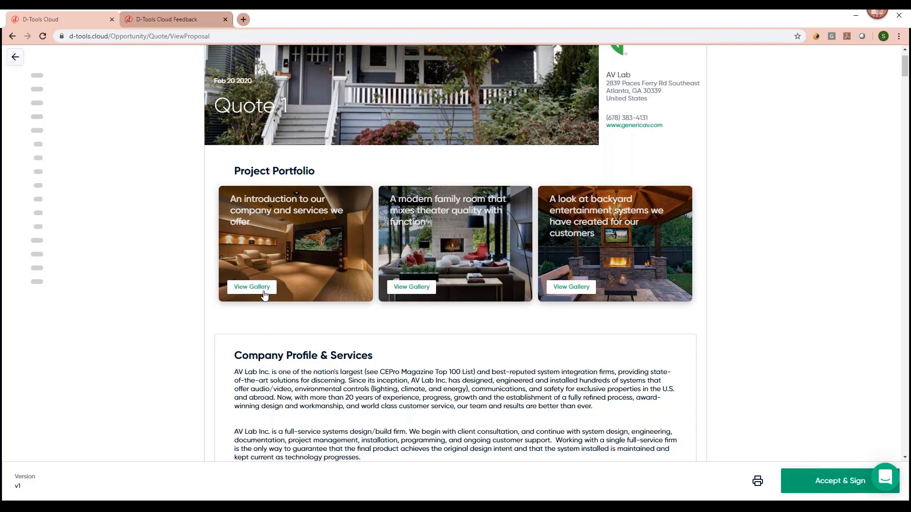
{"action": "left_click", "coordinate": [264, 294]}
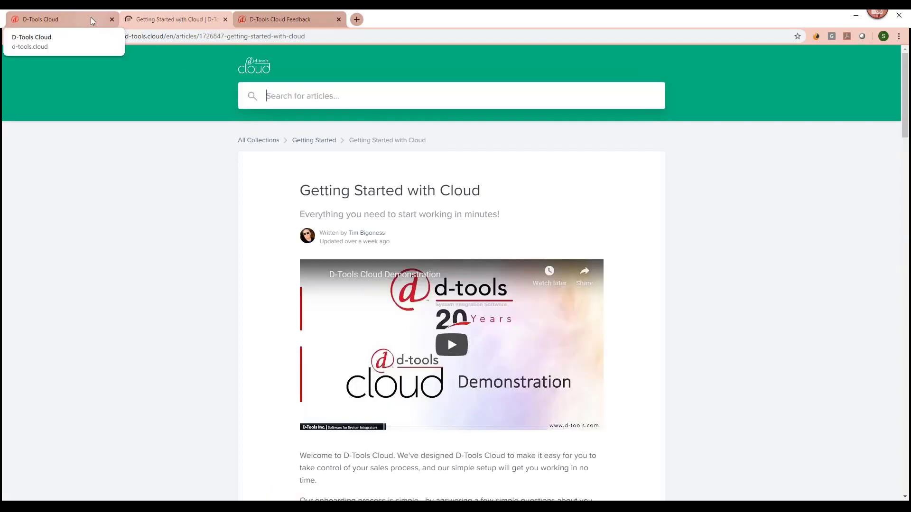
Switch from the Getting Started with Cloud help article back to the Quote 1 proposal.
{"action": "left_click", "coordinate": [90, 18]}
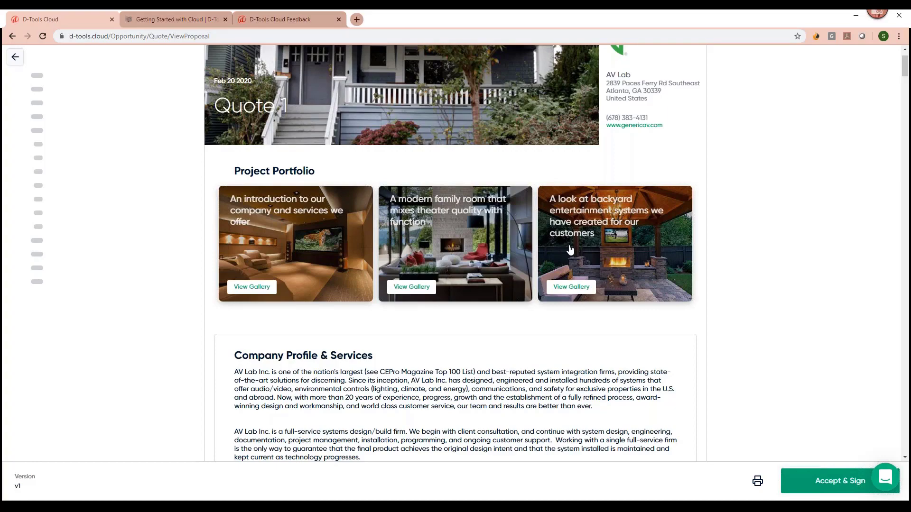
Scroll through the proposal and jump to the Kitchen location priced at $9,402.92.
{"action": "scroll", "coordinate": [569, 249], "scroll_direction": "down", "scroll_amount": 2}
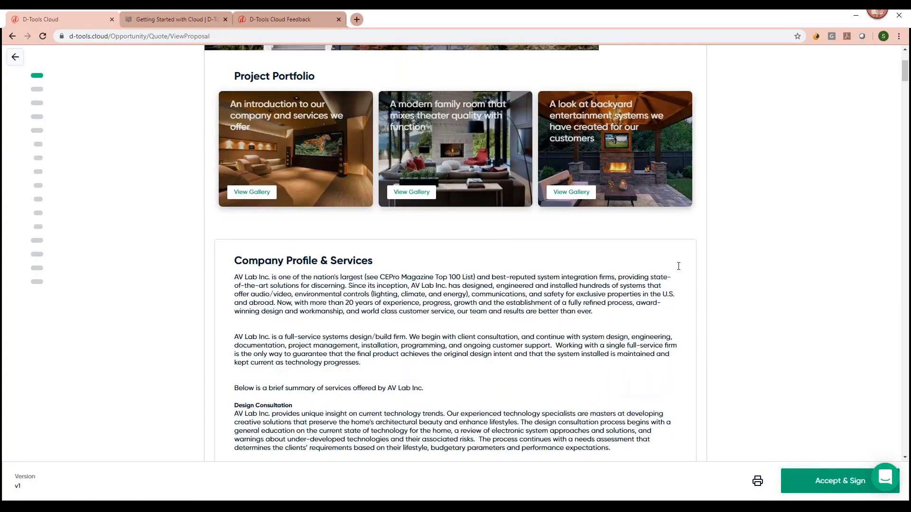
{"action": "scroll", "coordinate": [678, 266], "scroll_direction": "down", "scroll_amount": 3}
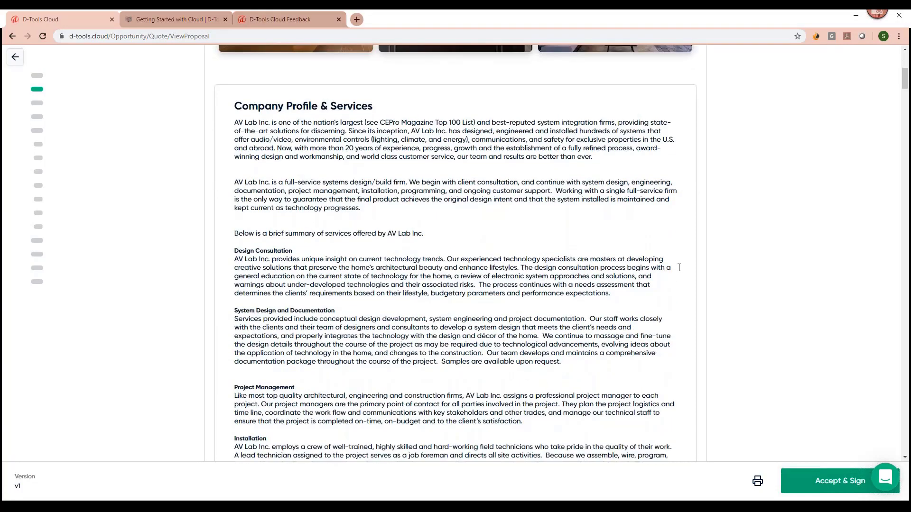
{"action": "scroll", "coordinate": [678, 268], "scroll_direction": "down", "scroll_amount": 1}
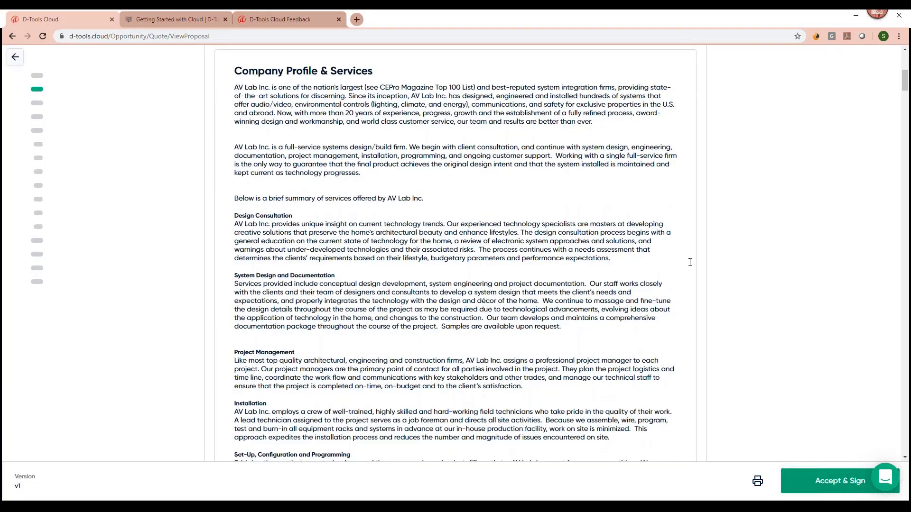
{"action": "scroll", "coordinate": [683, 265], "scroll_direction": "down", "scroll_amount": 7}
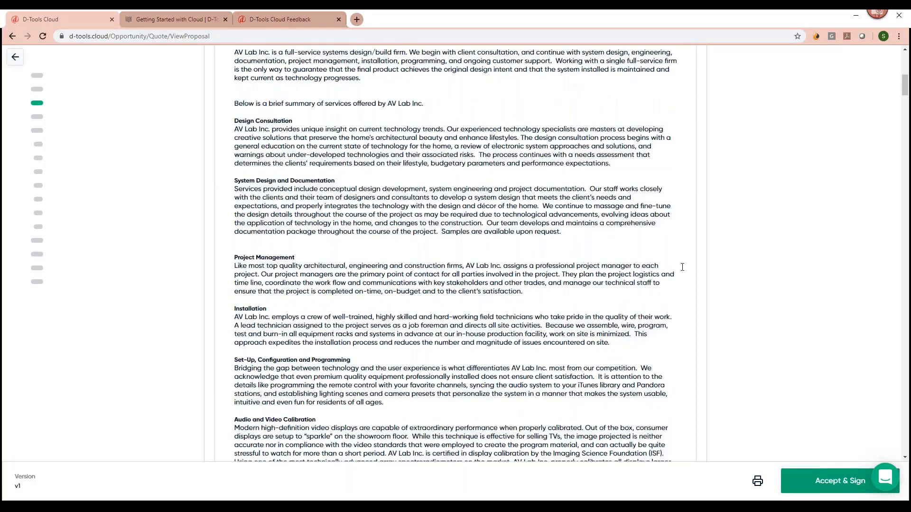
{"action": "scroll", "coordinate": [681, 268], "scroll_direction": "down", "scroll_amount": 7}
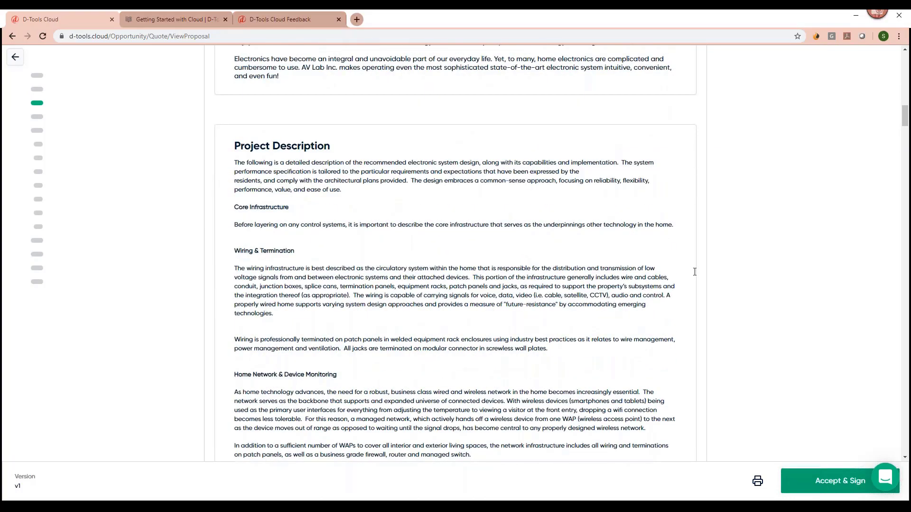
{"action": "scroll", "coordinate": [698, 279], "scroll_direction": "down", "scroll_amount": 1}
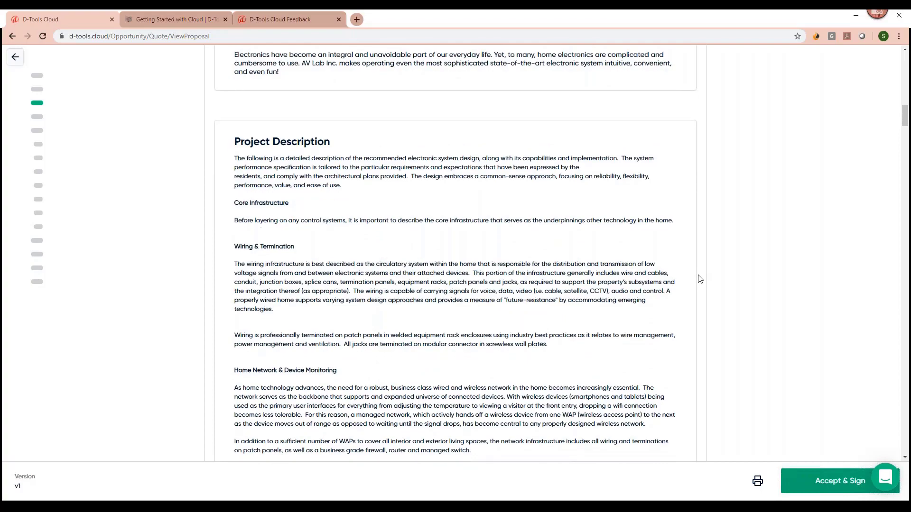
{"action": "scroll", "coordinate": [699, 282], "scroll_direction": "down", "scroll_amount": 5}
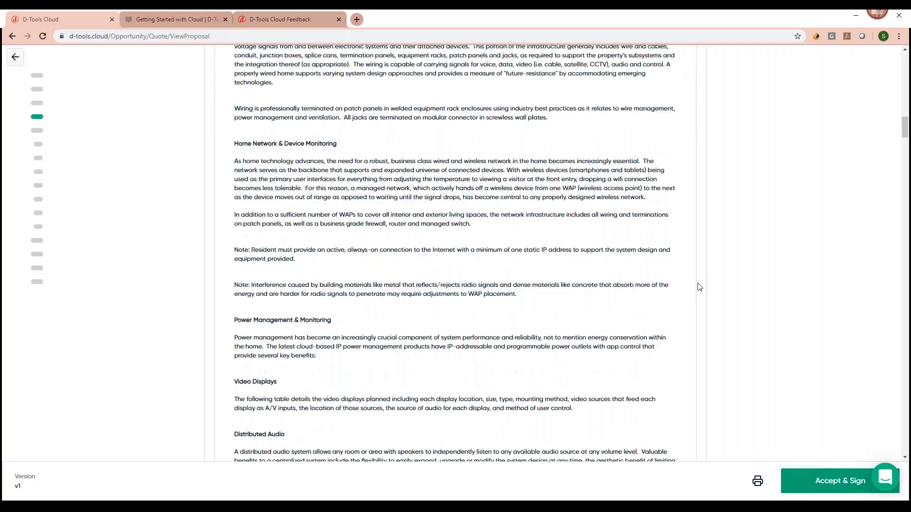
{"action": "scroll", "coordinate": [698, 287], "scroll_direction": "down", "scroll_amount": 9}
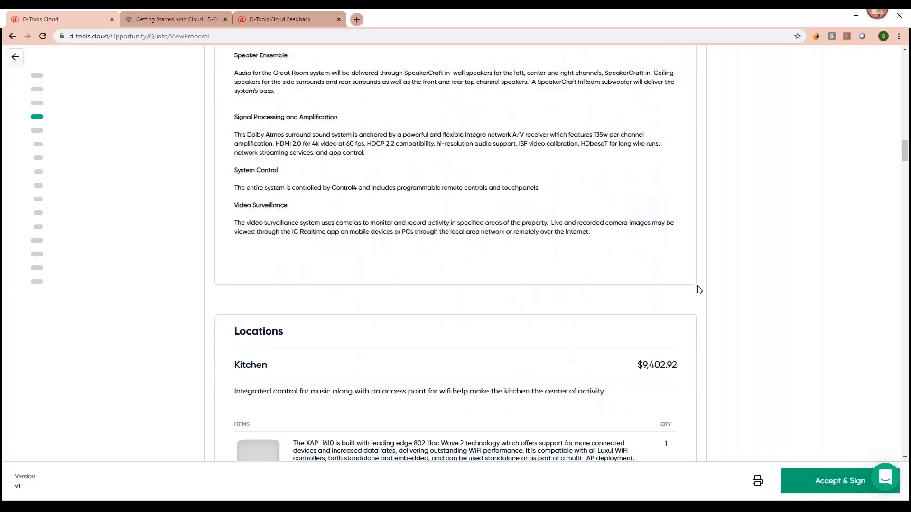
{"action": "left_click", "coordinate": [56, 148]}
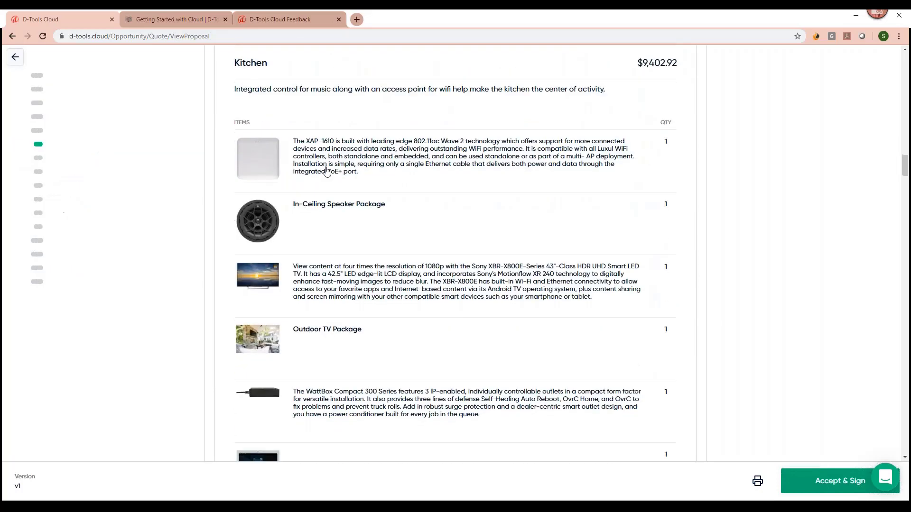
{"action": "scroll", "coordinate": [326, 171], "scroll_direction": "up", "scroll_amount": 1}
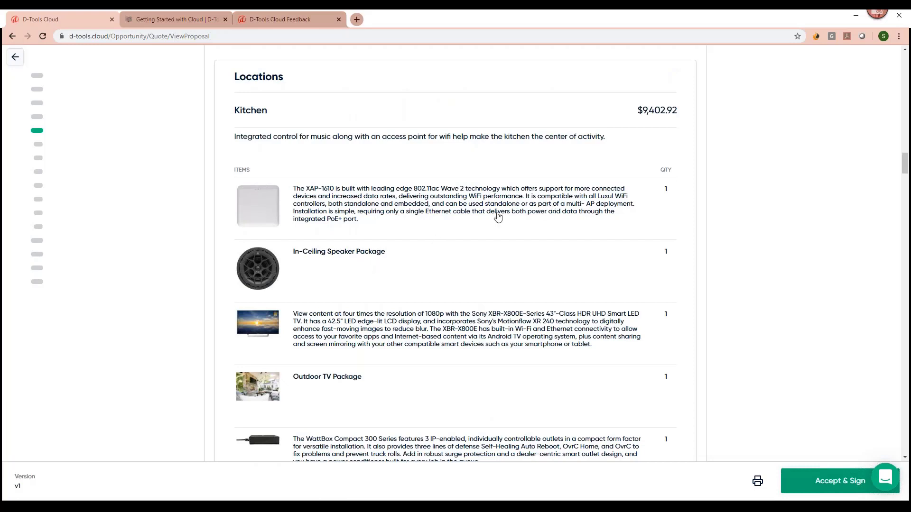
{"action": "left_click", "coordinate": [253, 212]}
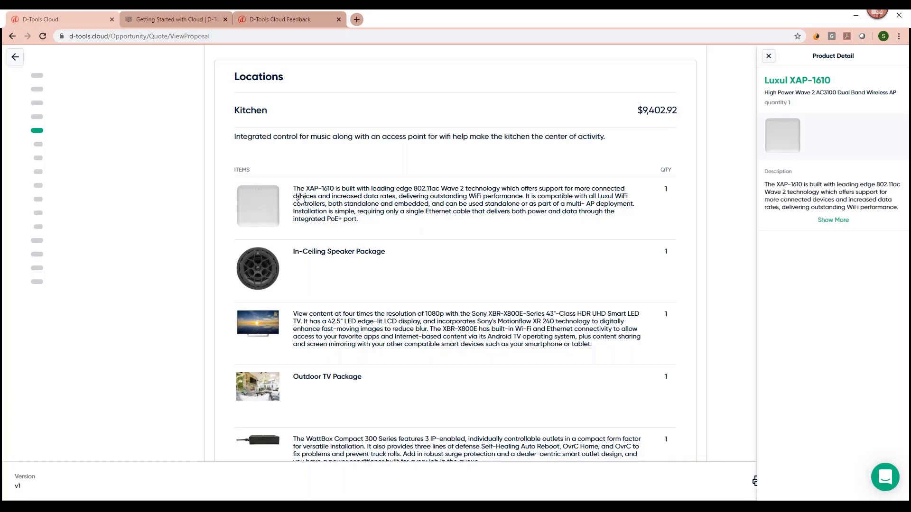
{"action": "left_click", "coordinate": [258, 272]}
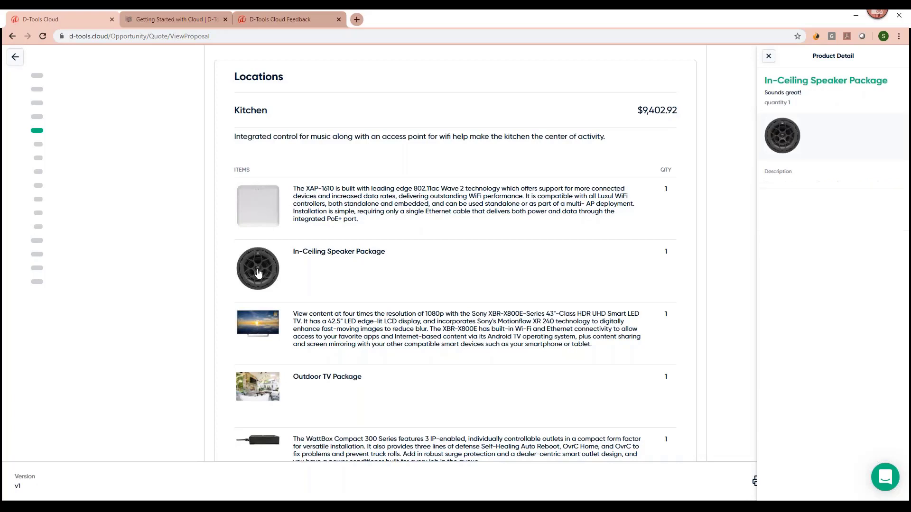
{"action": "left_click", "coordinate": [261, 325]}
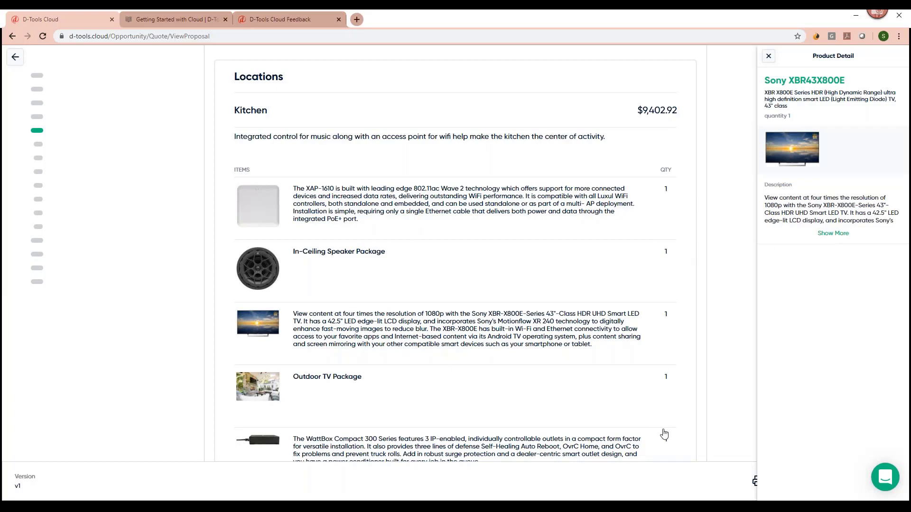
{"action": "left_click", "coordinate": [768, 56]}
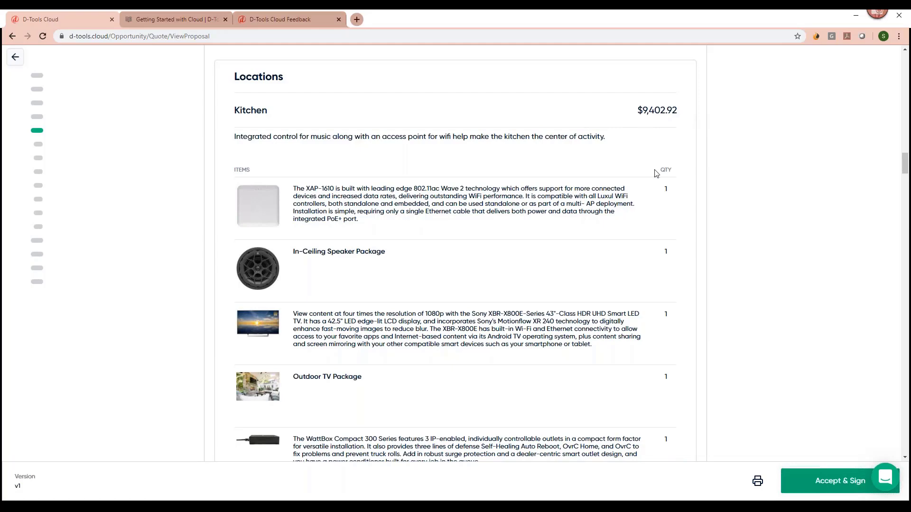
Scroll past the Kitchen items to the Guest Room location at $8,639.10.
{"action": "scroll", "coordinate": [651, 199], "scroll_direction": "down", "scroll_amount": 2}
{"action": "scroll", "coordinate": [650, 199], "scroll_direction": "down", "scroll_amount": 2}
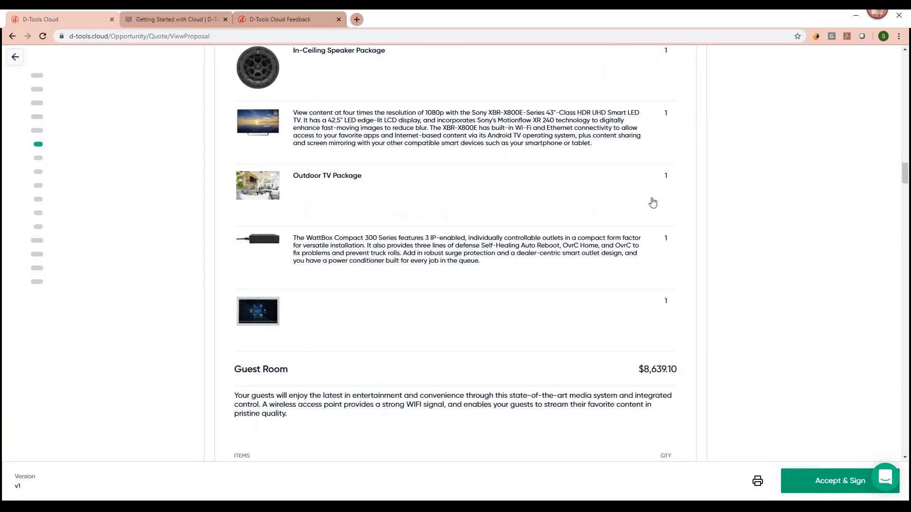
{"action": "scroll", "coordinate": [651, 199], "scroll_direction": "down", "scroll_amount": 2}
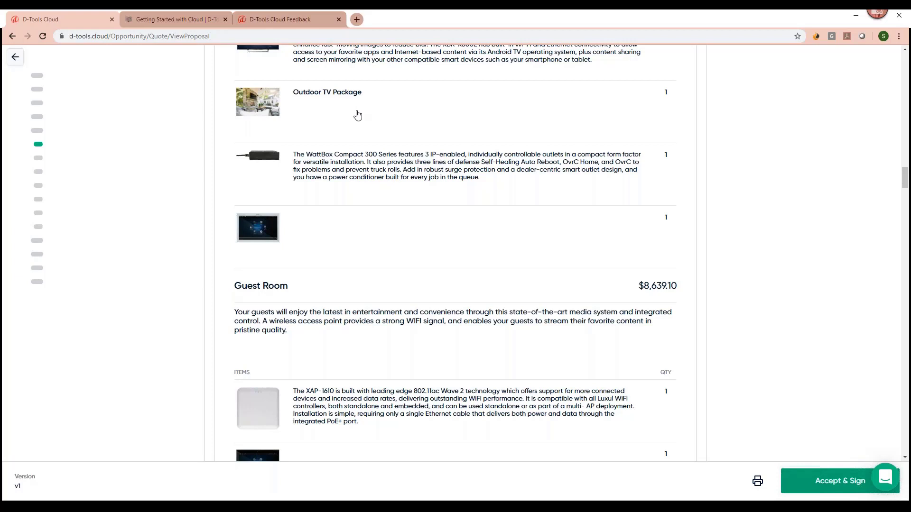
{"action": "scroll", "coordinate": [353, 177], "scroll_direction": "down", "scroll_amount": 2}
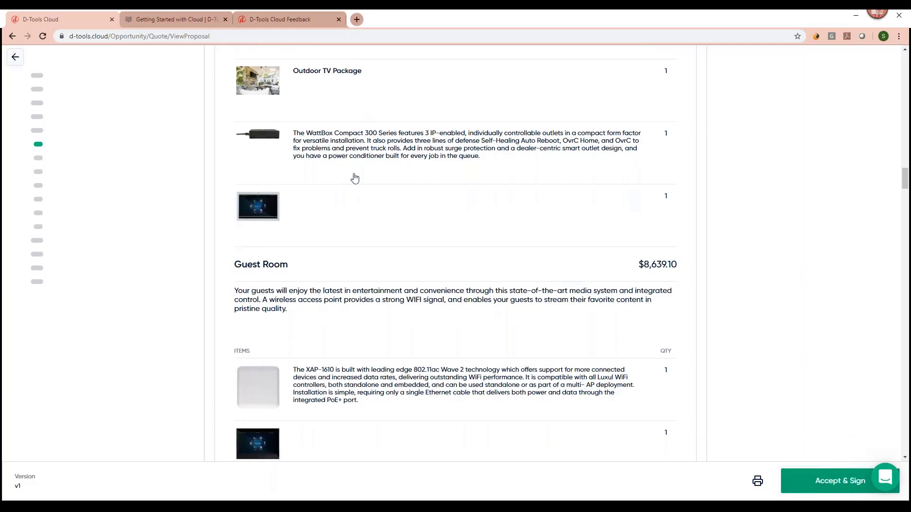
Jump to the Summary with the $74,980.32 total and the Floorplan with Images.pdf attachment.
{"action": "mouse_move", "coordinate": [73, 240]}
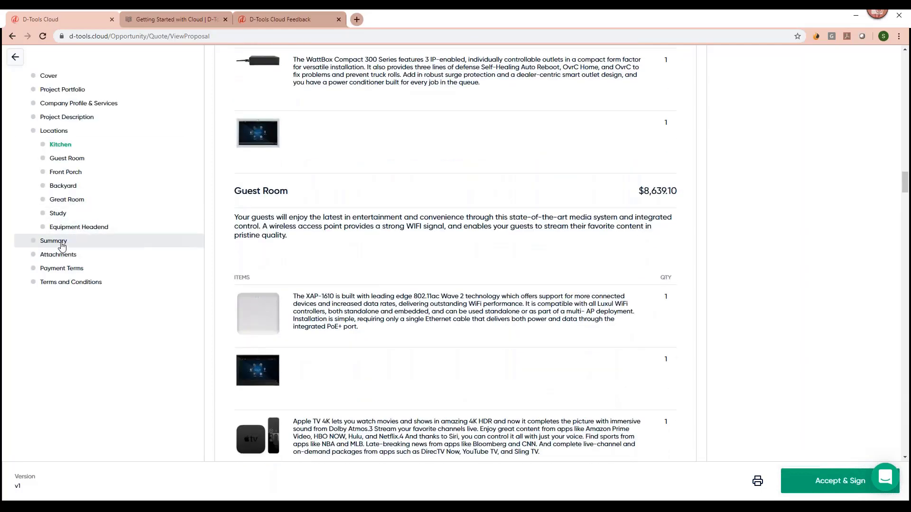
{"action": "left_click", "coordinate": [62, 245]}
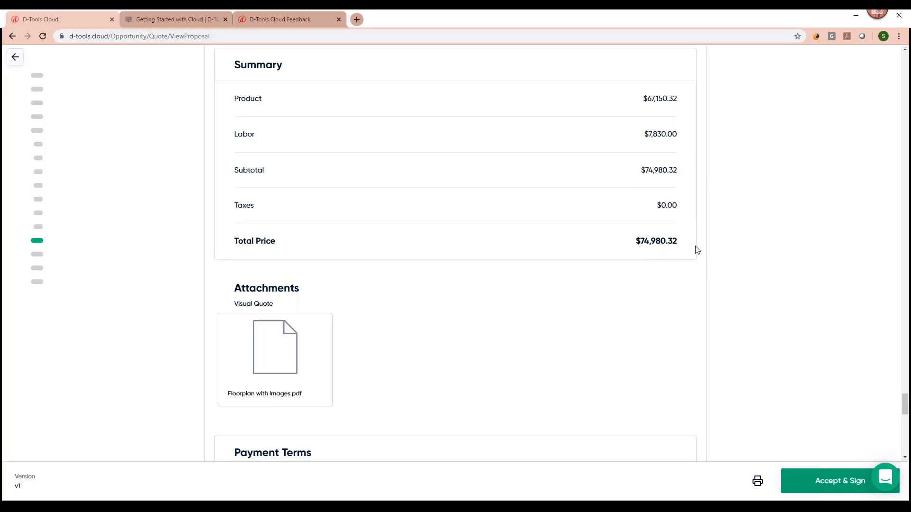
{"action": "scroll", "coordinate": [695, 291], "scroll_direction": "down", "scroll_amount": 2}
{"action": "mouse_move", "coordinate": [279, 275]}
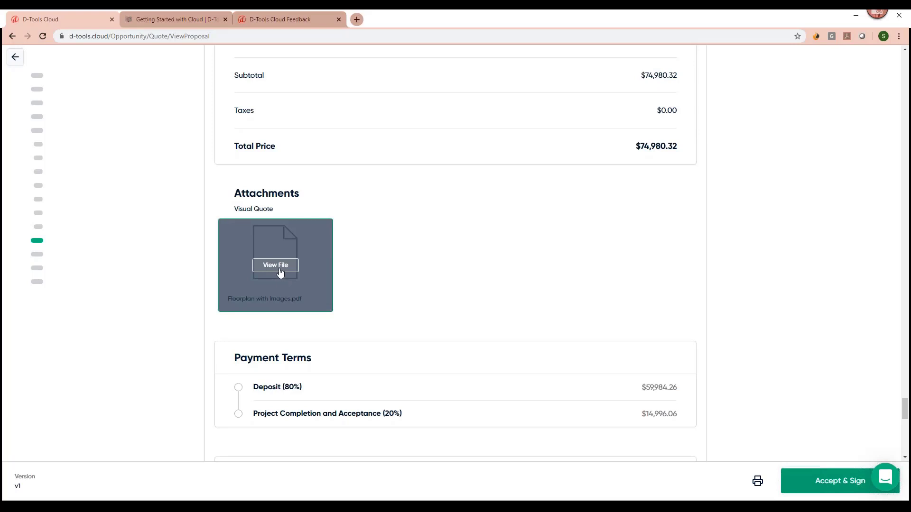
{"action": "left_click", "coordinate": [280, 271]}
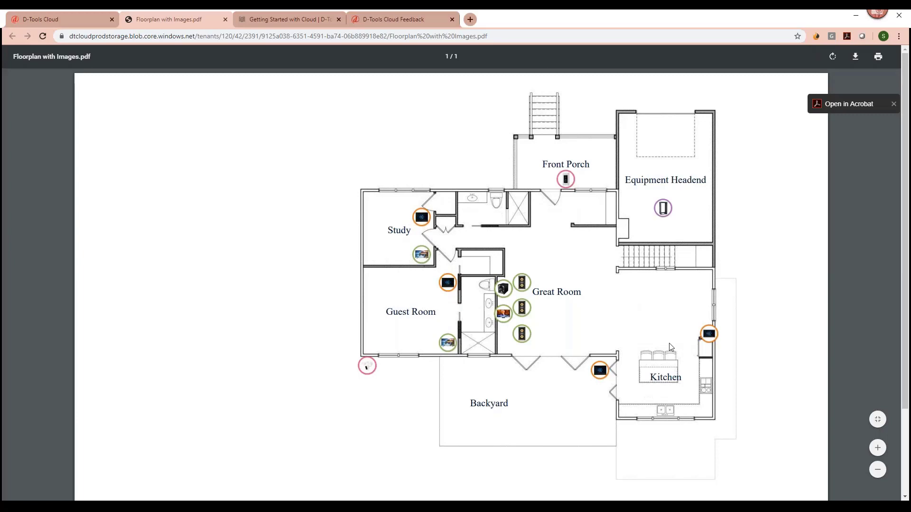
{"action": "left_click", "coordinate": [225, 19]}
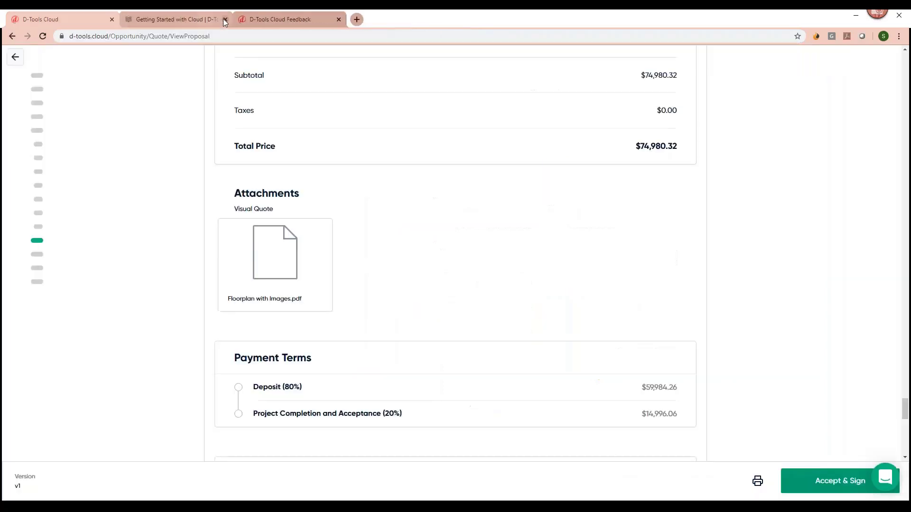
Read through Payment Terms and Terms and Conditions, then start Accept & Sign.
{"action": "scroll", "coordinate": [277, 285], "scroll_direction": "down", "scroll_amount": 2}
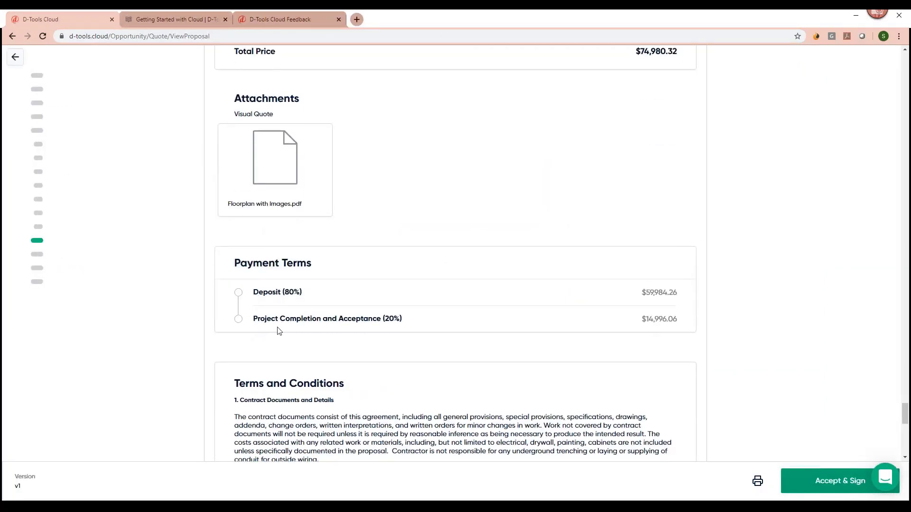
{"action": "scroll", "coordinate": [278, 331], "scroll_direction": "down", "scroll_amount": 3}
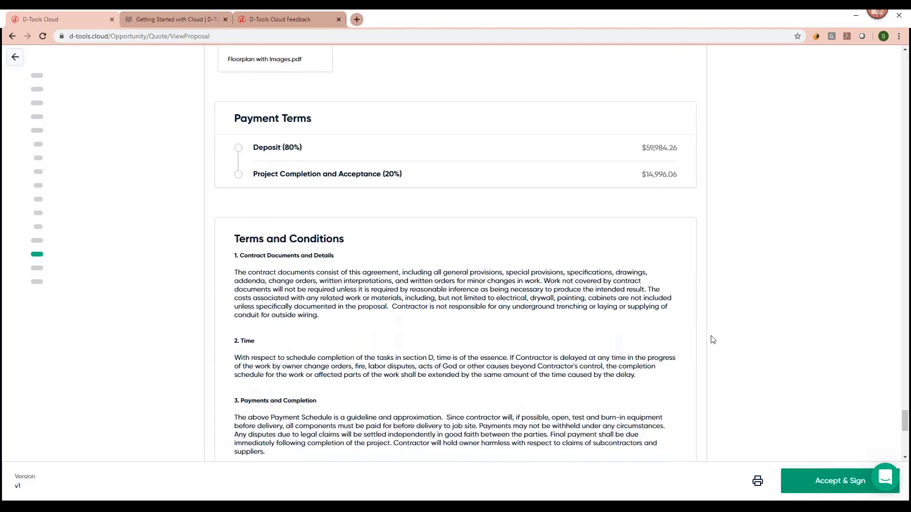
{"action": "scroll", "coordinate": [687, 335], "scroll_direction": "down", "scroll_amount": 5}
{"action": "scroll", "coordinate": [687, 356], "scroll_direction": "down", "scroll_amount": 2}
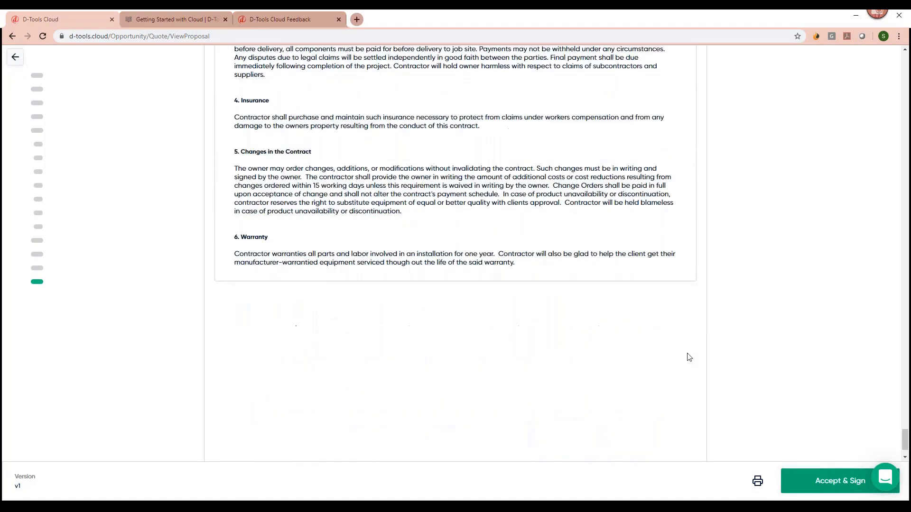
{"action": "scroll", "coordinate": [687, 356], "scroll_direction": "up", "scroll_amount": 3}
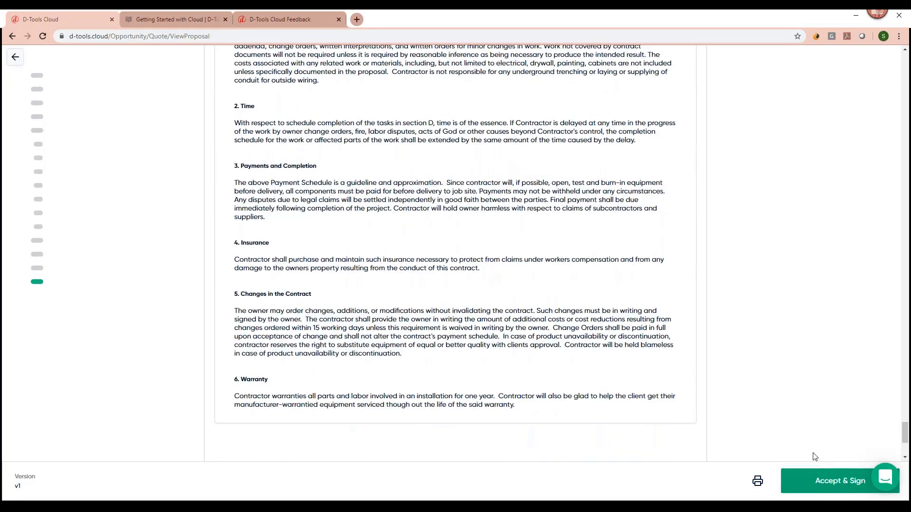
{"action": "left_click", "coordinate": [802, 483]}
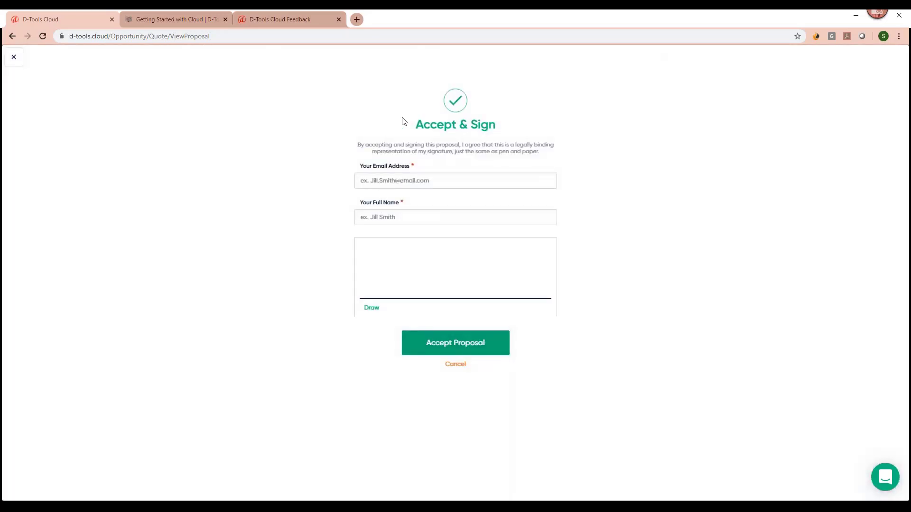
Draw a check-mark signature on the signature pad, then exit the signing form.
{"action": "mouse_move", "coordinate": [371, 279]}
{"action": "left_mouse_down"}
{"action": "mouse_move", "coordinate": [397, 283]}
{"action": "mouse_move", "coordinate": [479, 256]}
{"action": "left_mouse_up"}
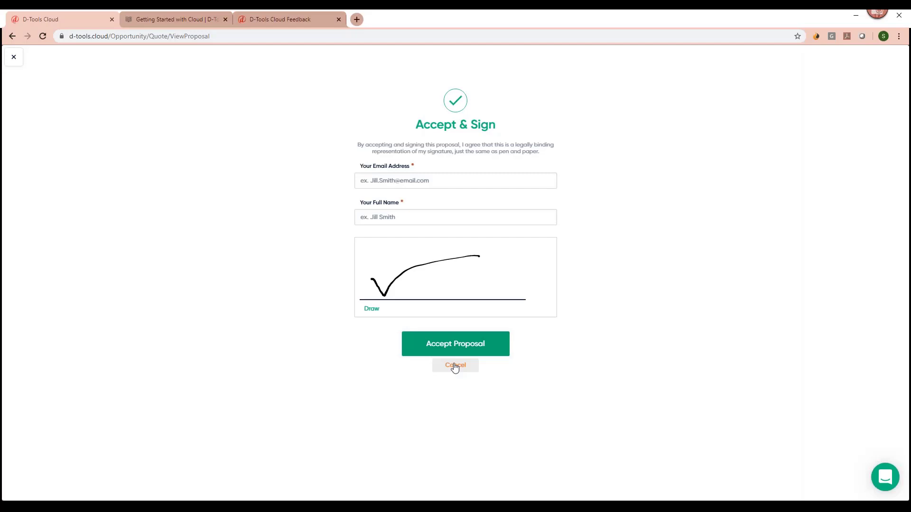
{"action": "left_click", "coordinate": [14, 57]}
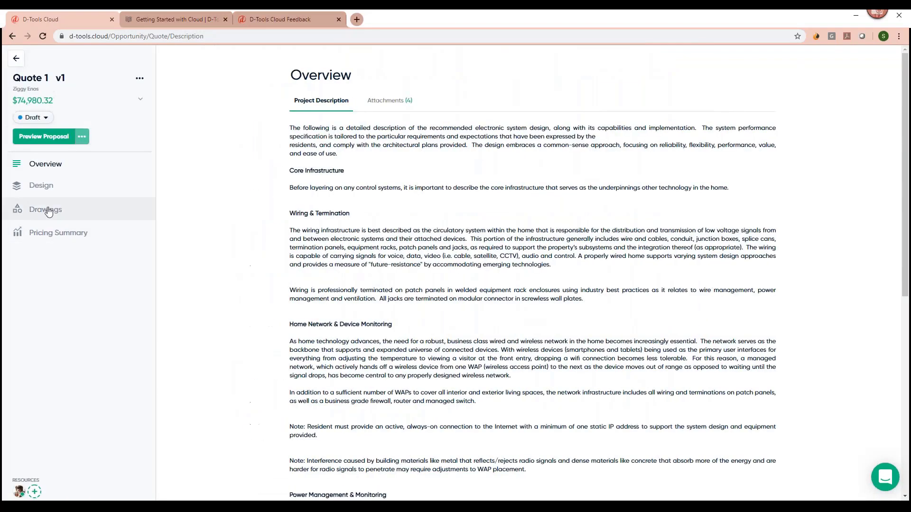
Go to the quote's Design section and open its Drawings list with the Main Floor plan.
{"action": "left_click", "coordinate": [66, 188]}
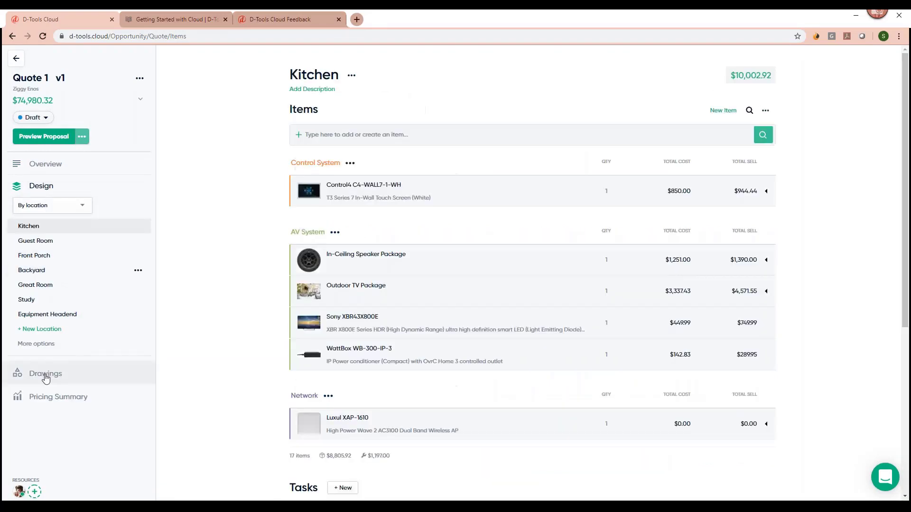
{"action": "left_click", "coordinate": [45, 377]}
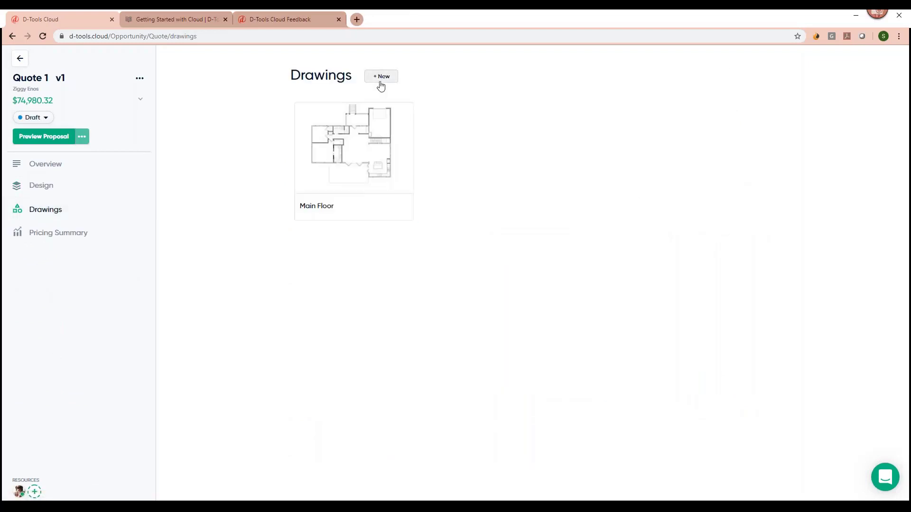
{"action": "mouse_move", "coordinate": [372, 152]}
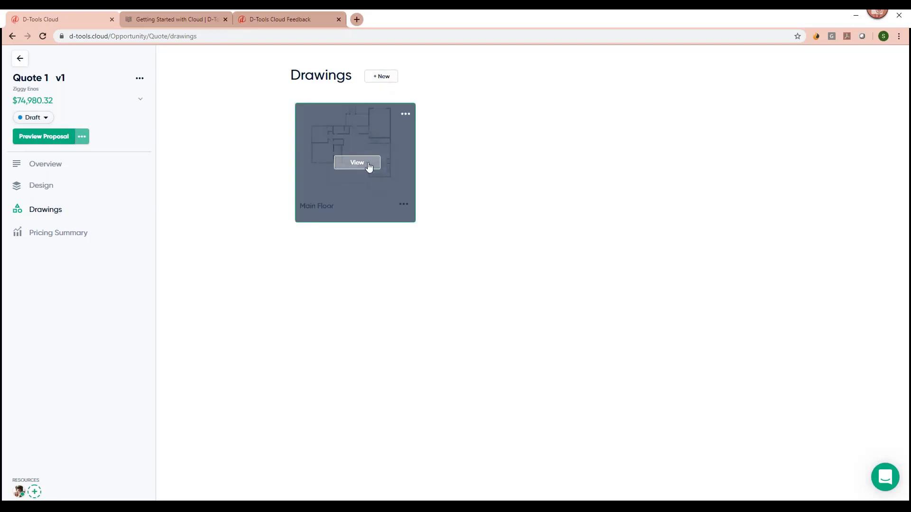
Open the Main Floor drawing and position the floor plan in view.
{"action": "left_click", "coordinate": [369, 164]}
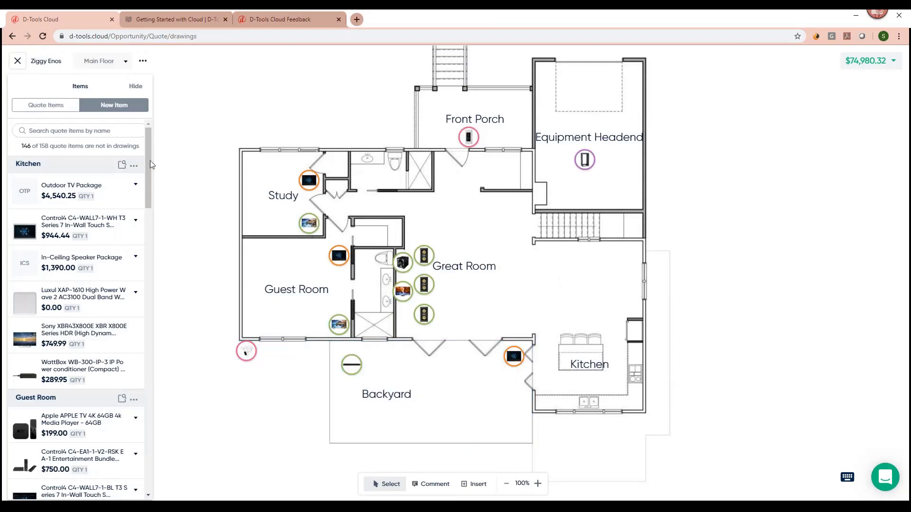
{"action": "scroll", "coordinate": [142, 159], "scroll_direction": "down", "scroll_amount": 3}
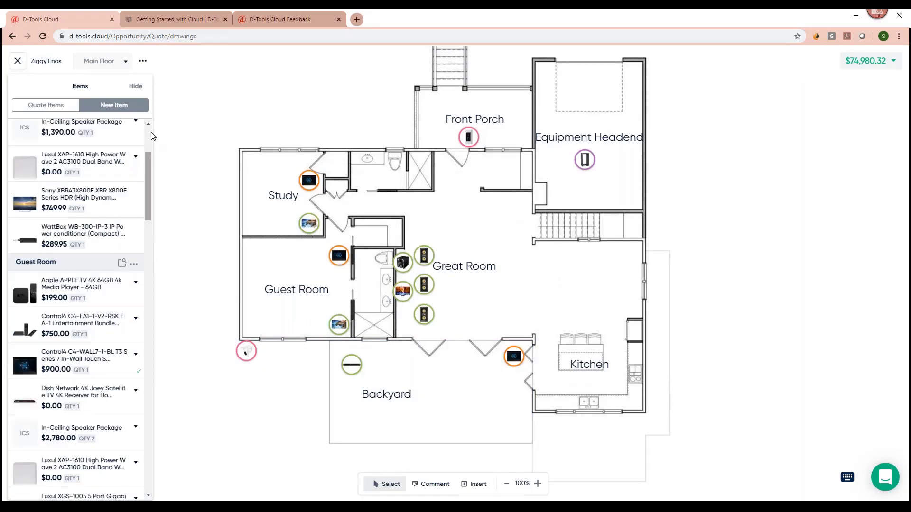
{"action": "scroll", "coordinate": [142, 142], "scroll_direction": "up", "scroll_amount": 3}
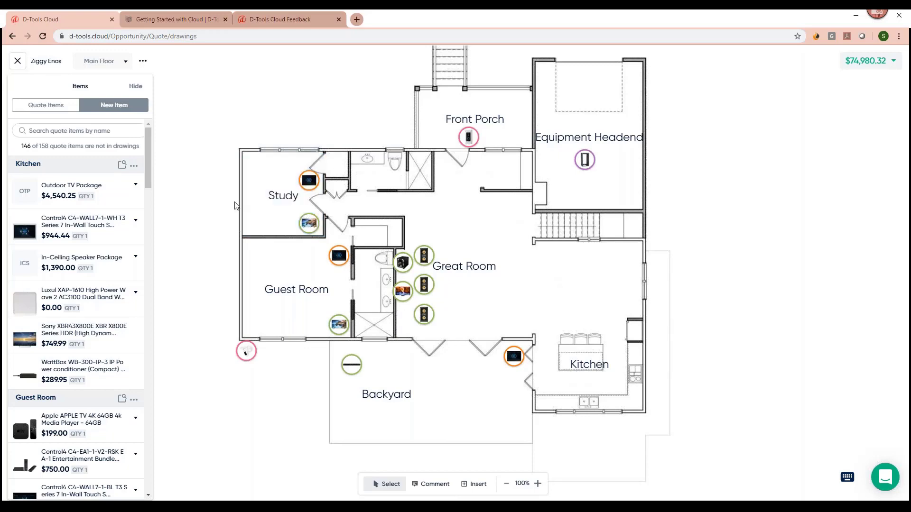
{"action": "mouse_move", "coordinate": [149, 143]}
{"action": "left_mouse_down"}
{"action": "mouse_move", "coordinate": [150, 157]}
{"action": "mouse_move", "coordinate": [151, 129]}
{"action": "left_mouse_up"}
Place the Control4 touch panel in the Kitchen, then inspect the Study device and item catalog.
{"action": "left_click", "coordinate": [79, 238]}
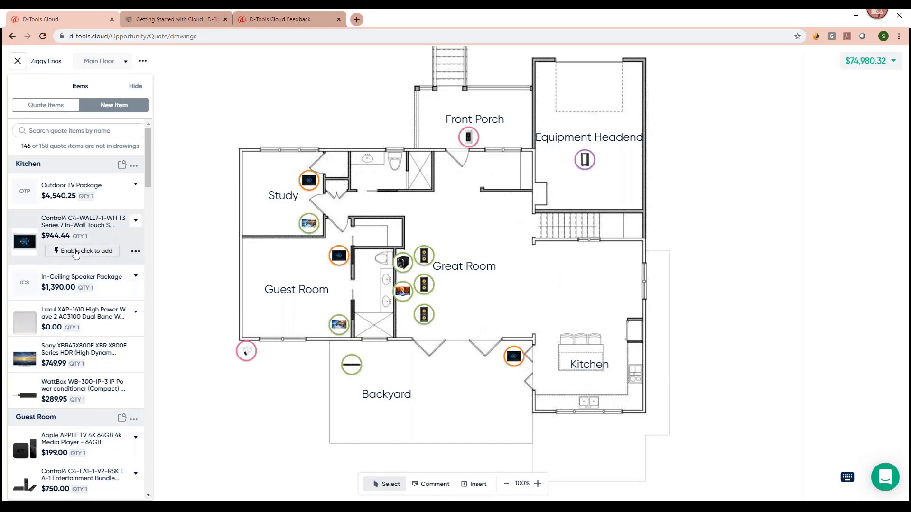
{"action": "left_click", "coordinate": [66, 251]}
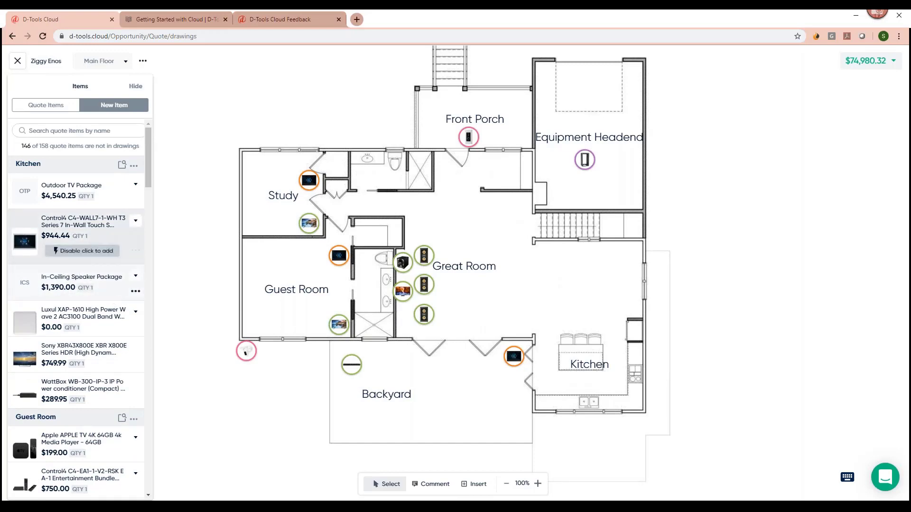
{"action": "left_click", "coordinate": [615, 325]}
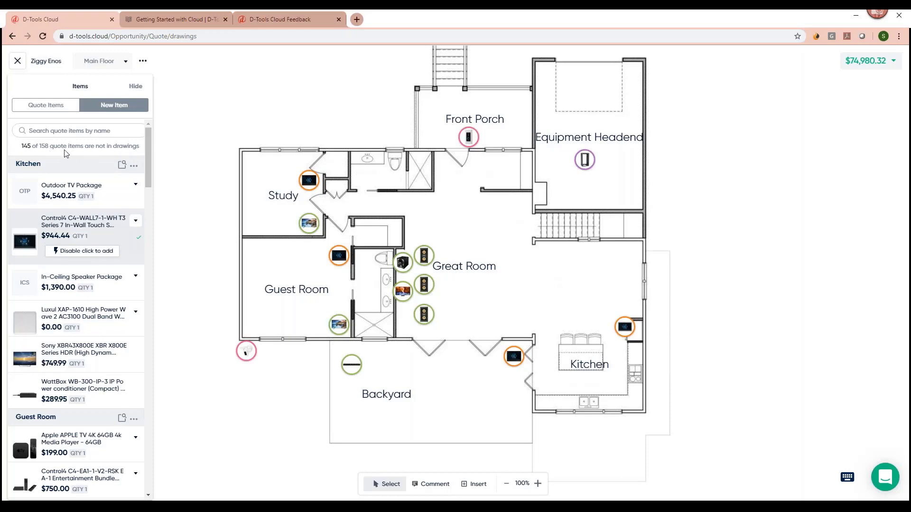
{"action": "left_click", "coordinate": [309, 183]}
{"action": "left_click", "coordinate": [118, 108]}
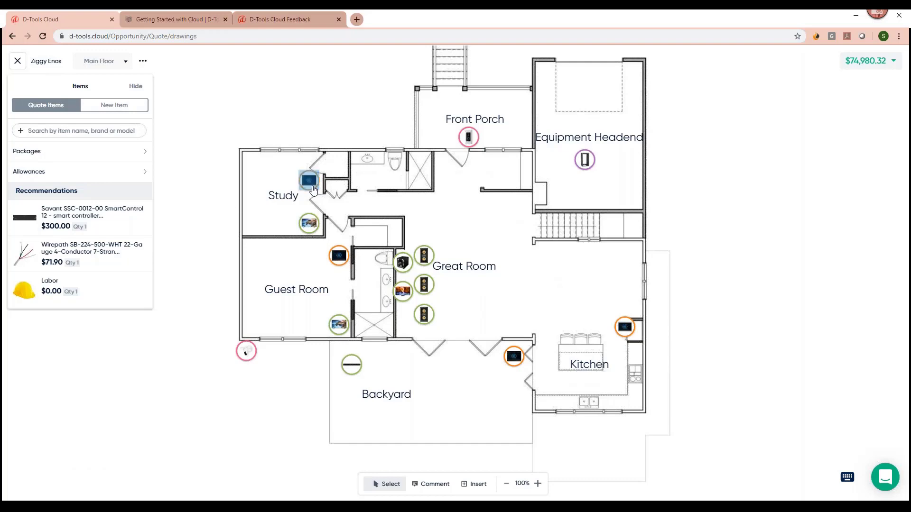
Review the quote's Pricing Summary broken down by Systems and by Phases.
{"action": "mouse_move", "coordinate": [313, 187]}
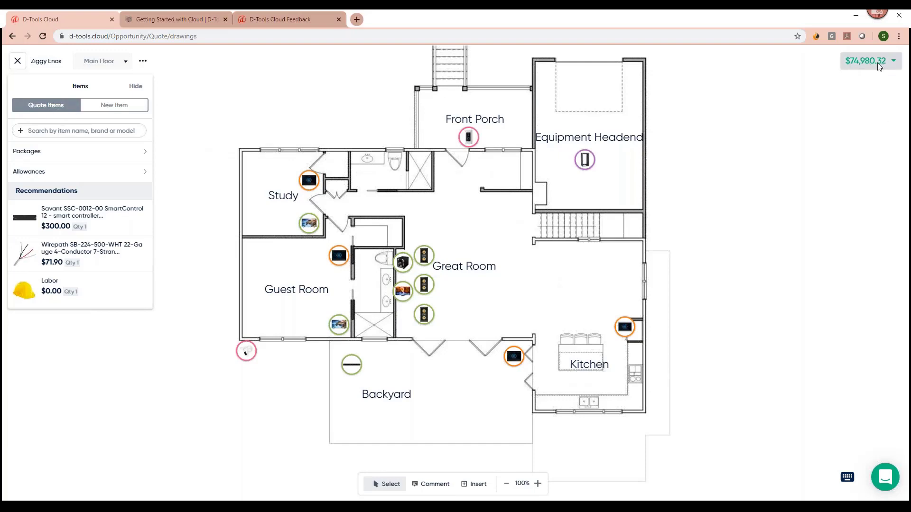
{"action": "left_click", "coordinate": [865, 65]}
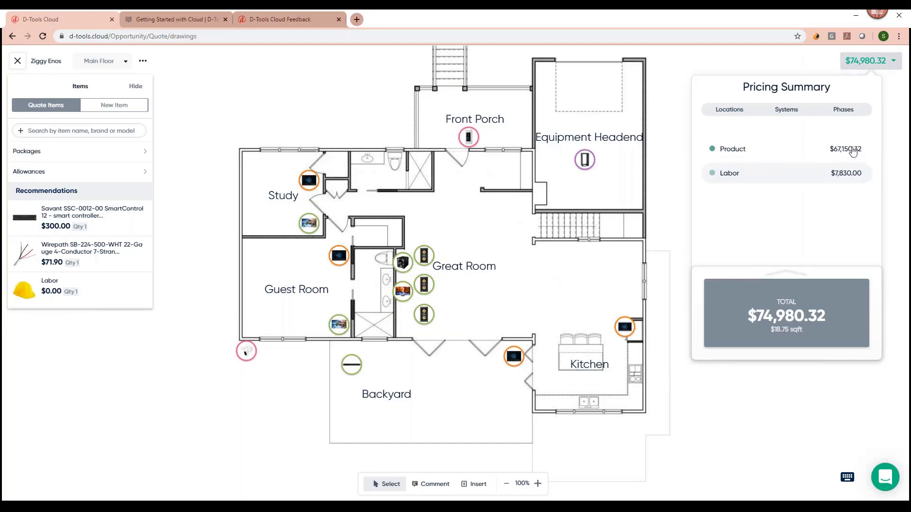
{"action": "left_click", "coordinate": [785, 110]}
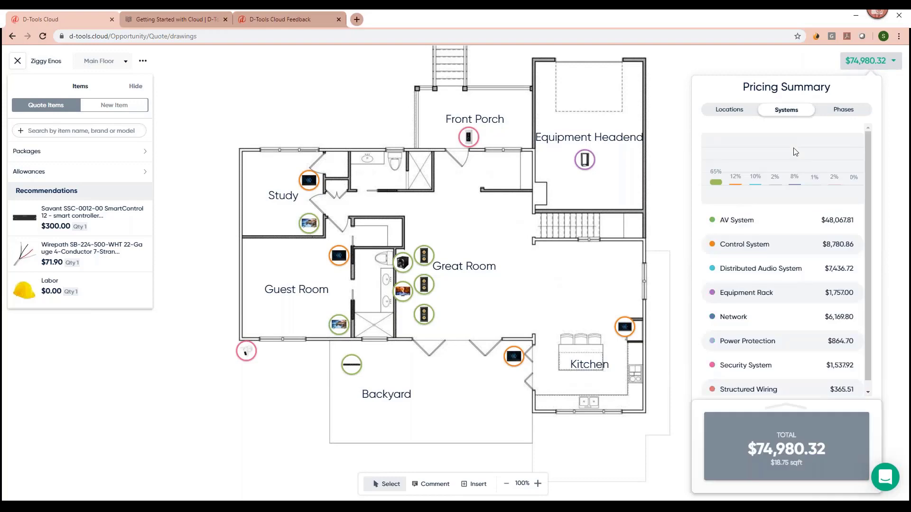
{"action": "left_click_drag", "start_coordinate": [870, 203], "coordinate": [877, 370]}
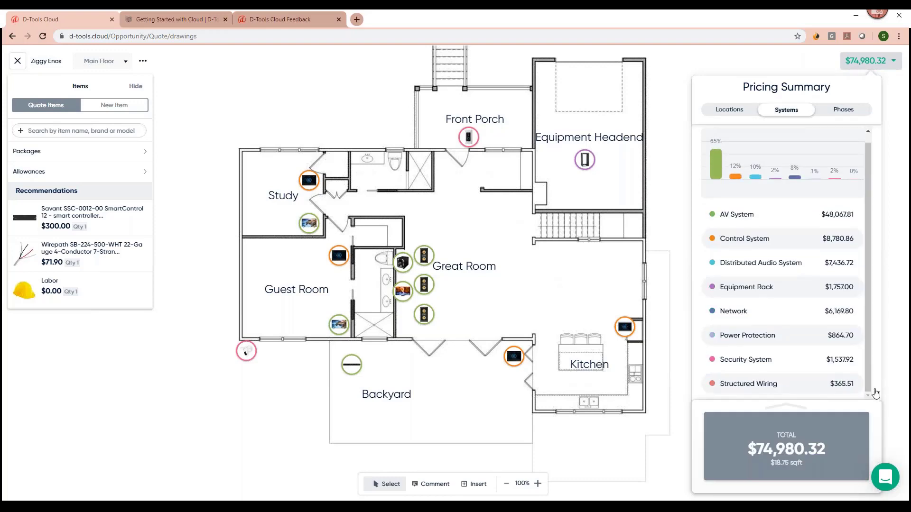
{"action": "left_click", "coordinate": [834, 113]}
{"action": "left_click", "coordinate": [787, 112]}
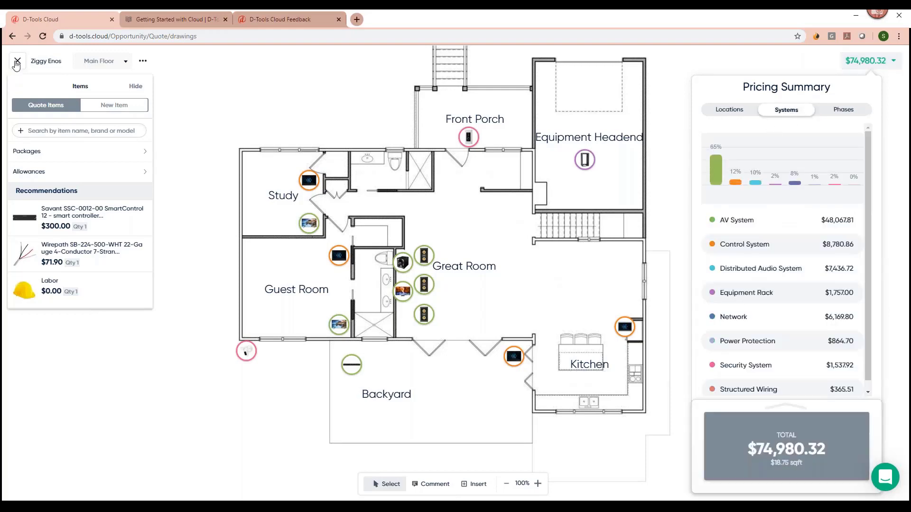
Shrink the Main Floor device icons via Icon Size, then close the drawing.
{"action": "left_click", "coordinate": [142, 60]}
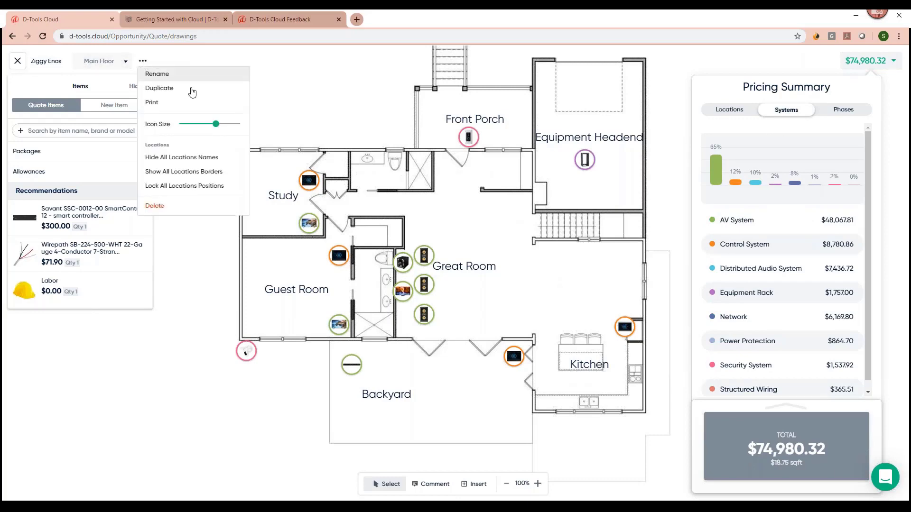
{"action": "left_click_drag", "start_coordinate": [216, 124], "coordinate": [201, 127]}
{"action": "left_click", "coordinate": [302, 82]}
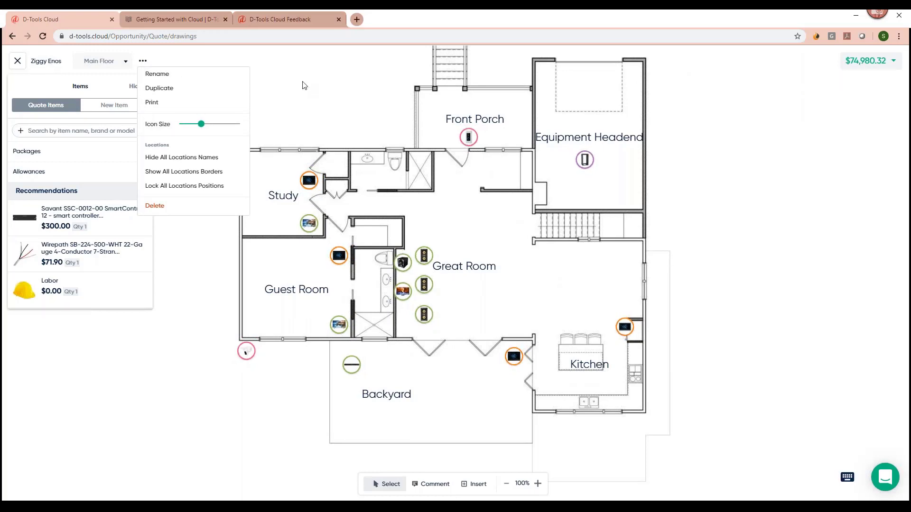
{"action": "left_click", "coordinate": [304, 86]}
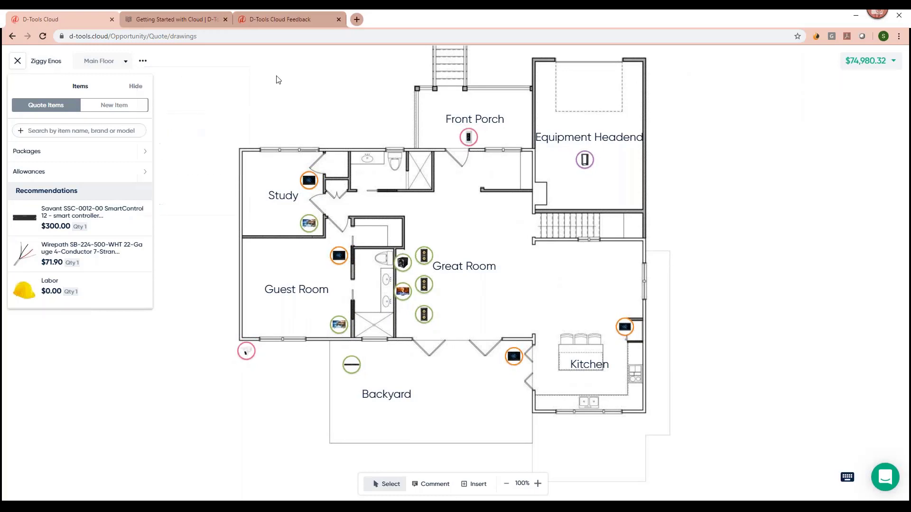
{"action": "left_click", "coordinate": [17, 63]}
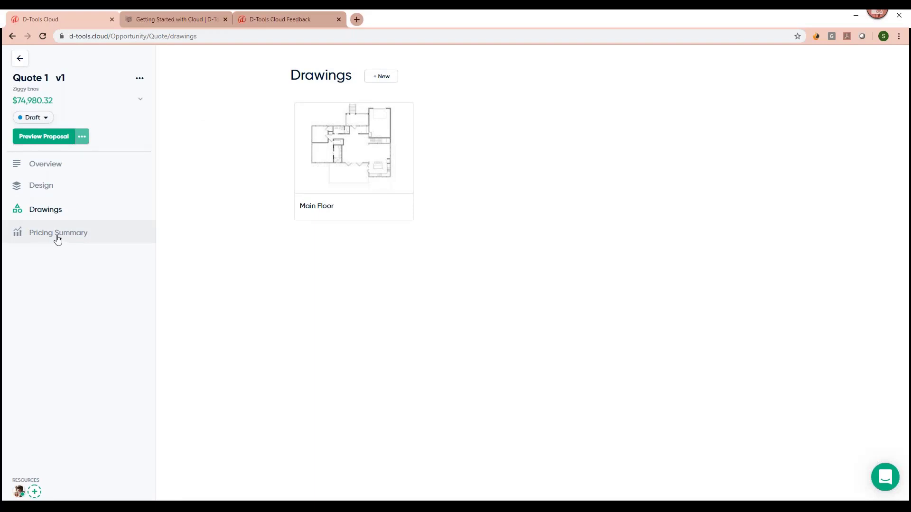
Open the Pricing Summary page and review the product and labor Adjustments without changing them.
{"action": "left_click", "coordinate": [58, 239]}
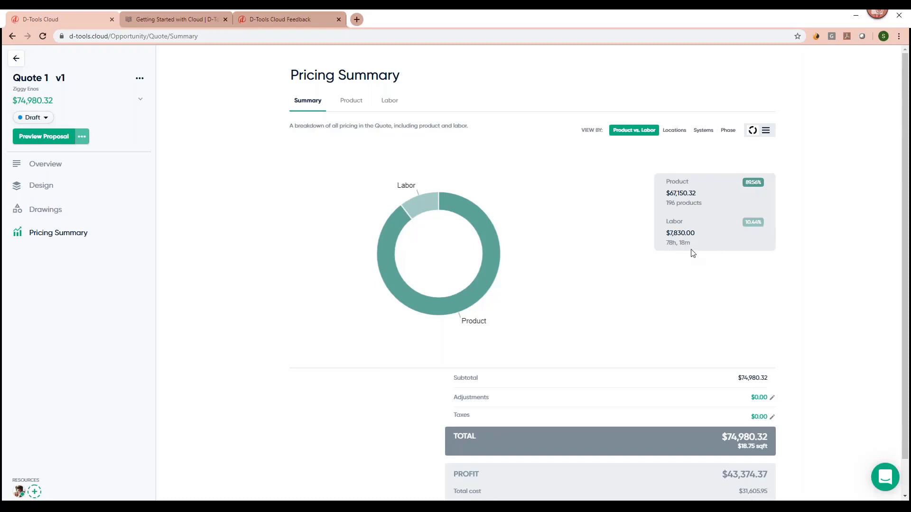
{"action": "scroll", "coordinate": [793, 326], "scroll_direction": "down", "scroll_amount": 1}
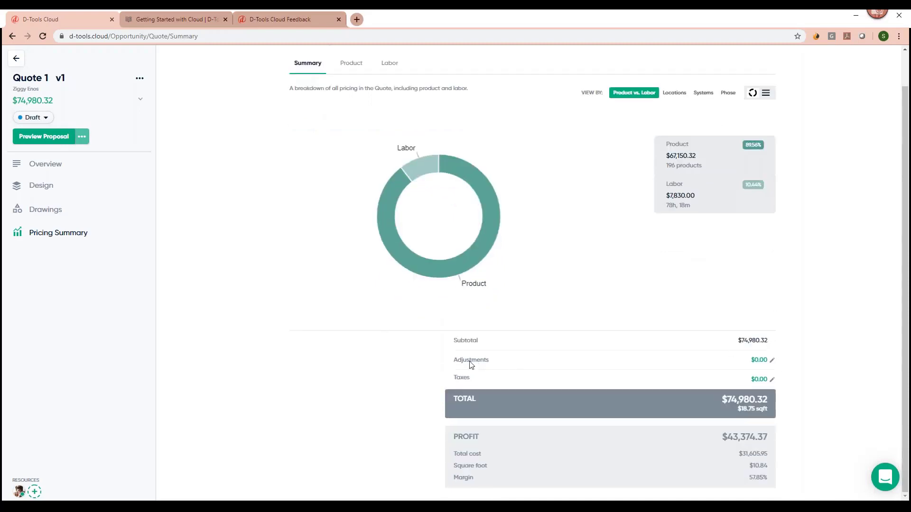
{"action": "left_click", "coordinate": [771, 361]}
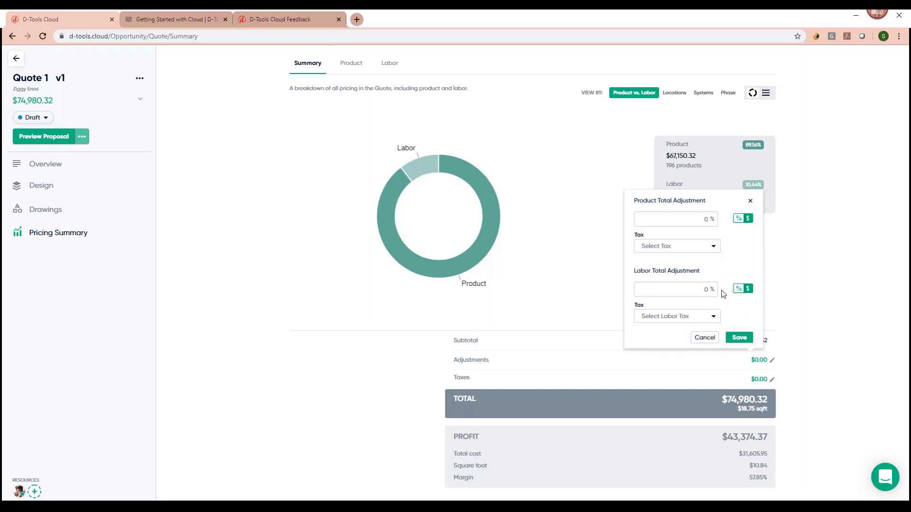
{"action": "left_click", "coordinate": [750, 201]}
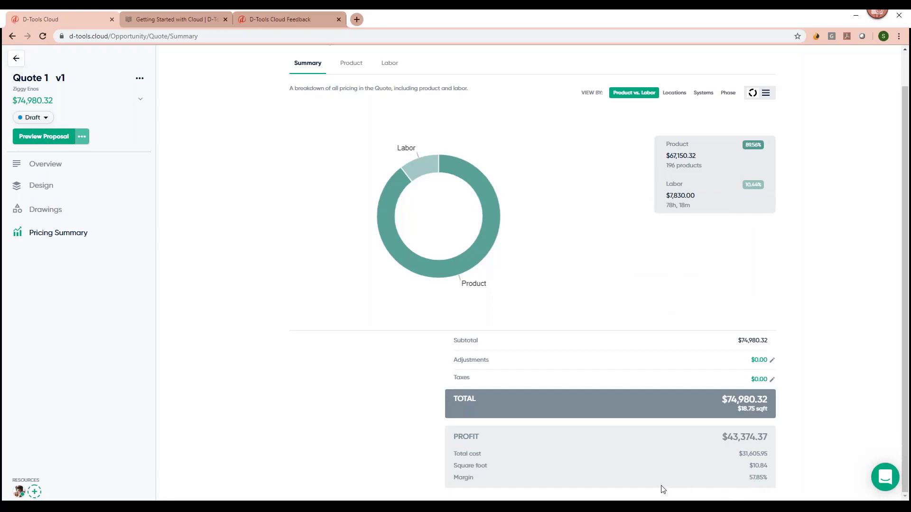
View product pricing by Systems, then the Labor breakdown: Installation $7,830.00 at 50% margin.
{"action": "scroll", "coordinate": [399, 335], "scroll_direction": "up", "scroll_amount": 1}
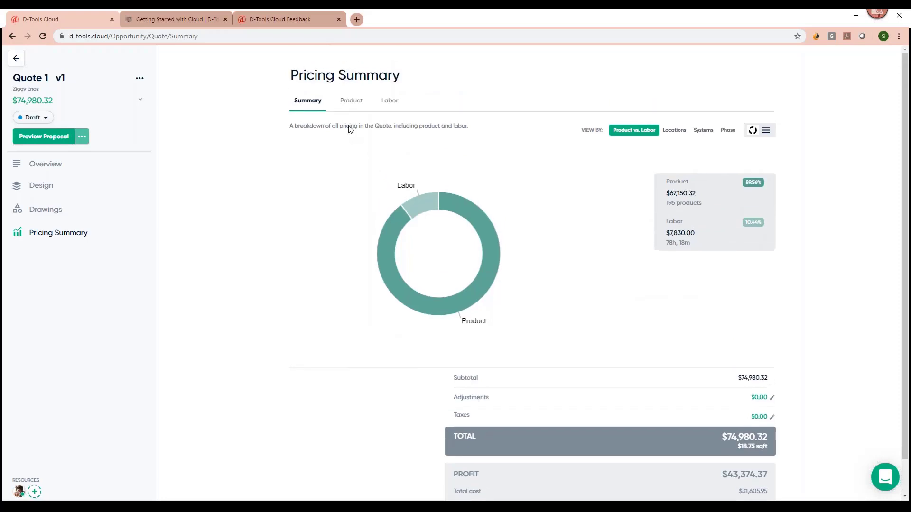
{"action": "left_click", "coordinate": [349, 100]}
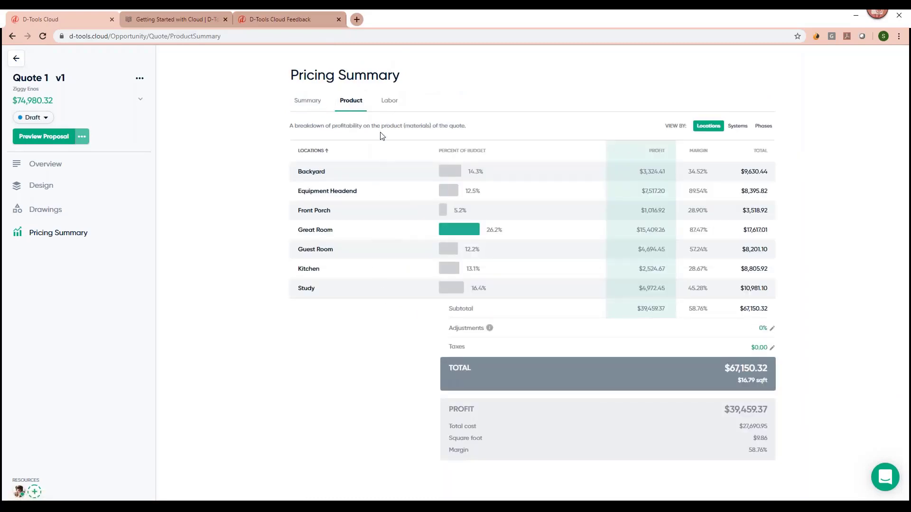
{"action": "left_click", "coordinate": [737, 125]}
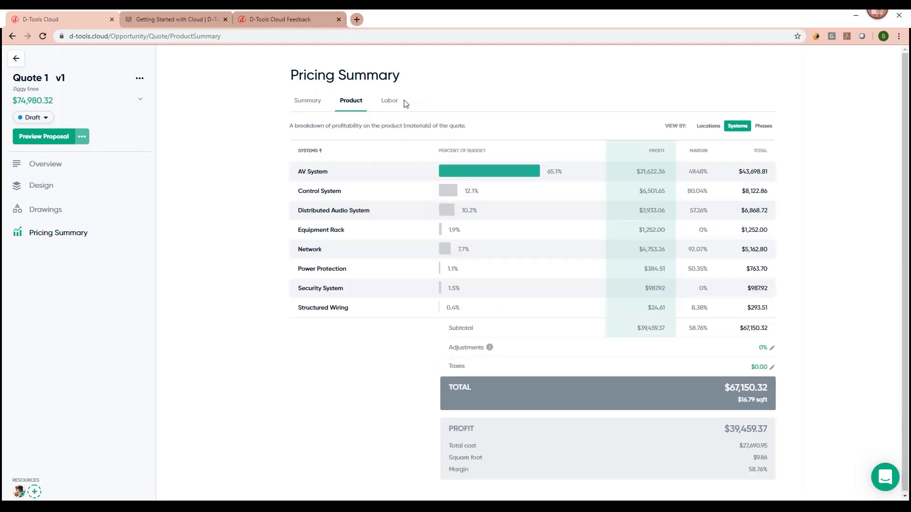
{"action": "left_click", "coordinate": [390, 101]}
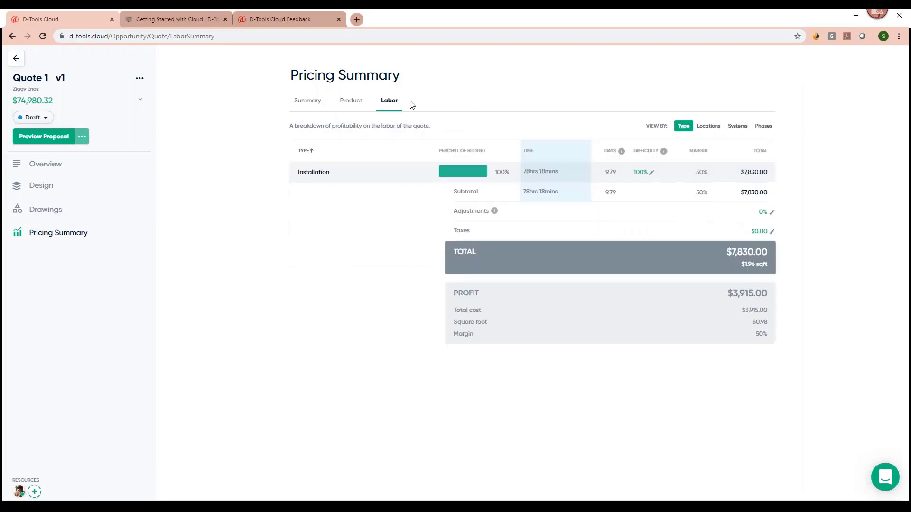
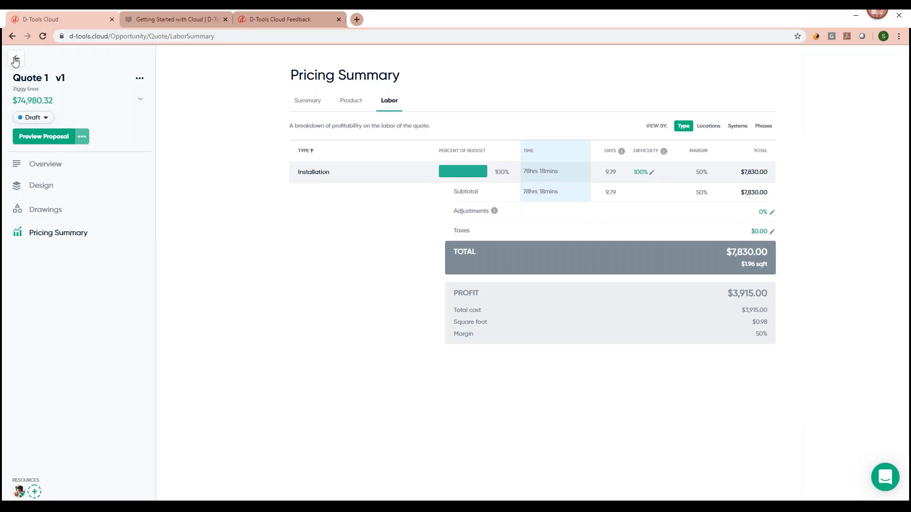
Return from the quote's labor breakdown to the opportunity overview showing Quote 1 at $74,980.32.
{"action": "left_click", "coordinate": [16, 59]}
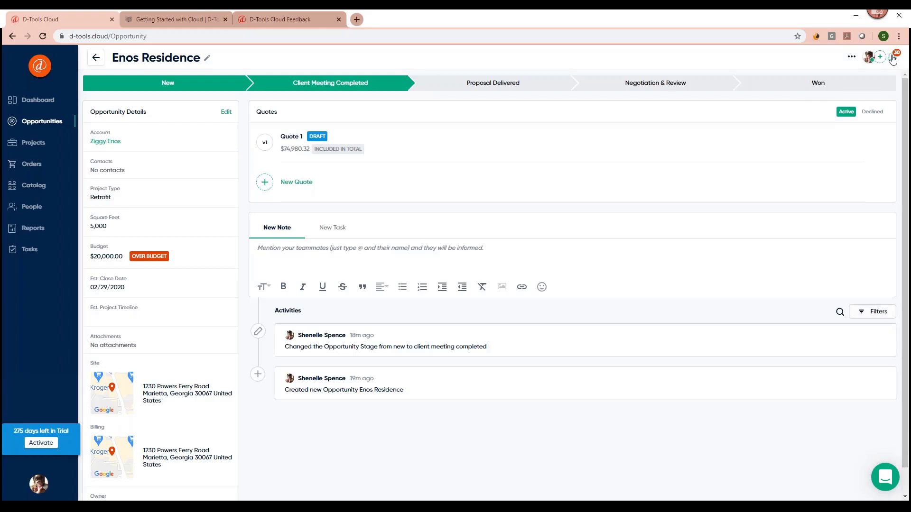
Mark the opportunity Won, convert it into a $74,980.32 project, and begin its QuickBooks estimate.
{"action": "left_click", "coordinate": [892, 59]}
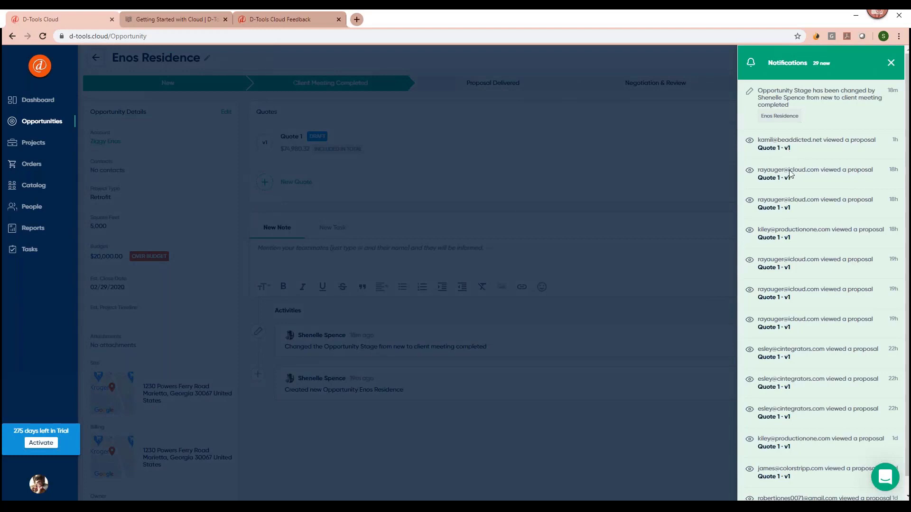
{"action": "left_click", "coordinate": [891, 65]}
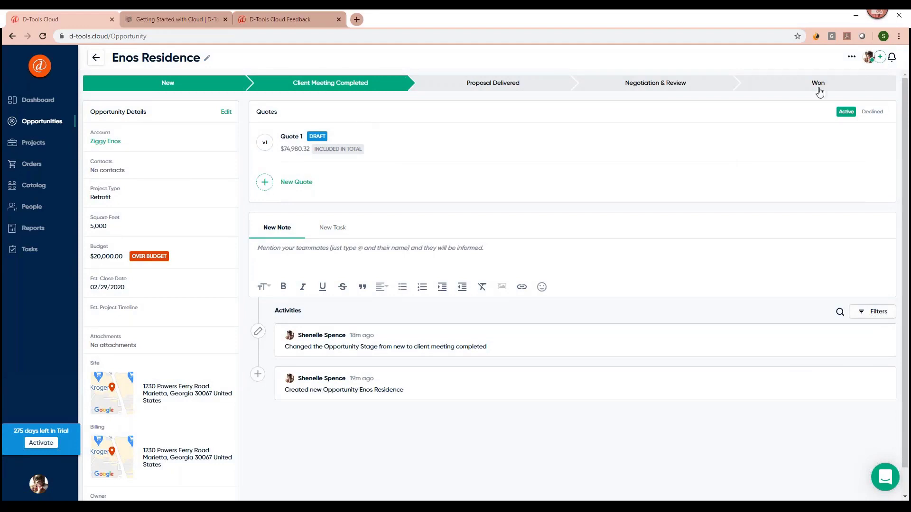
{"action": "left_click", "coordinate": [793, 87]}
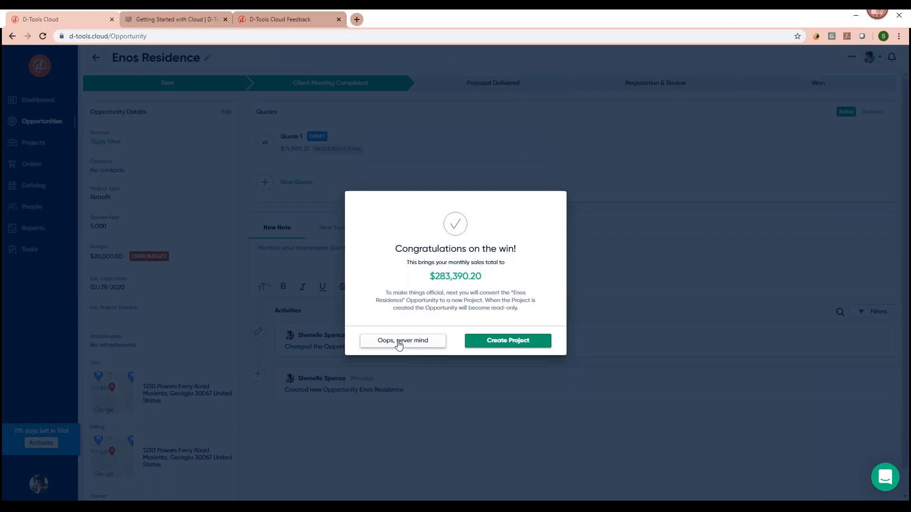
{"action": "left_click", "coordinate": [503, 349]}
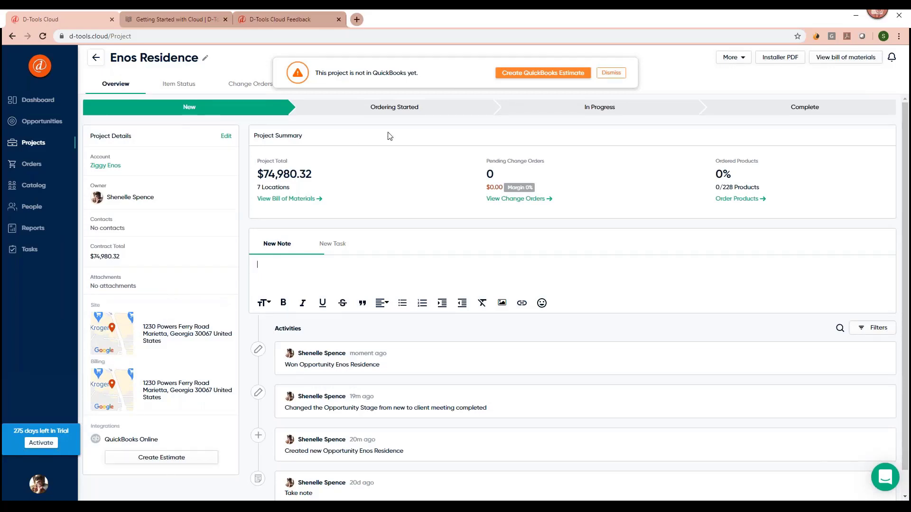
{"action": "left_click", "coordinate": [533, 80]}
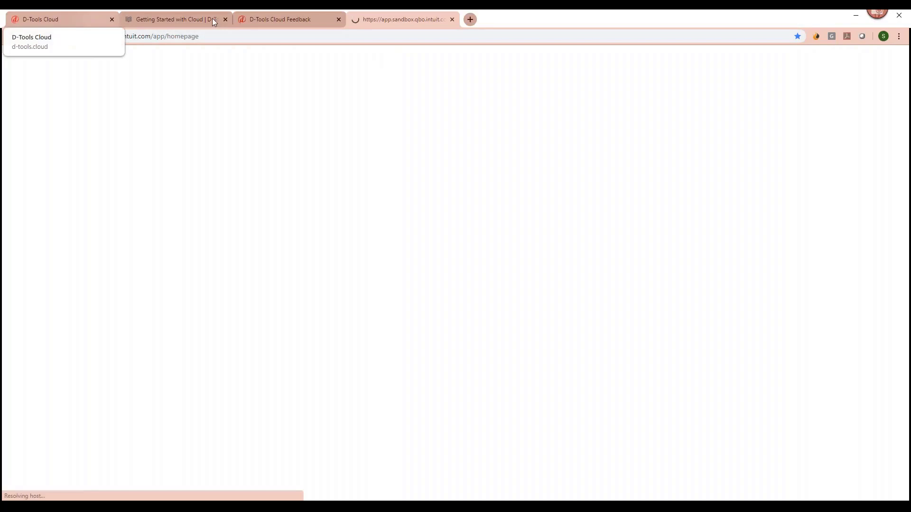
Sign in to QuickBooks Online and open the Sandbox Company_US_1 dashboard.
{"action": "left_click", "coordinate": [83, 19]}
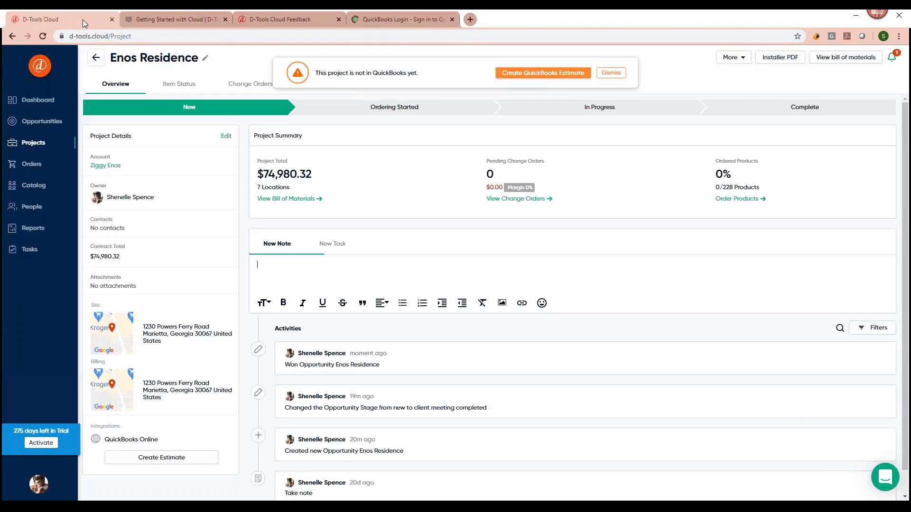
{"action": "left_click", "coordinate": [389, 18]}
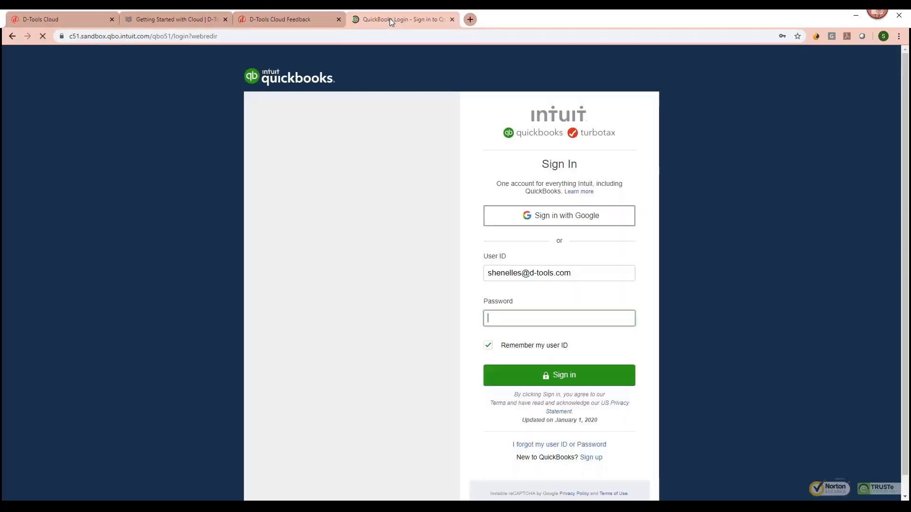
{"action": "left_click", "coordinate": [562, 378]}
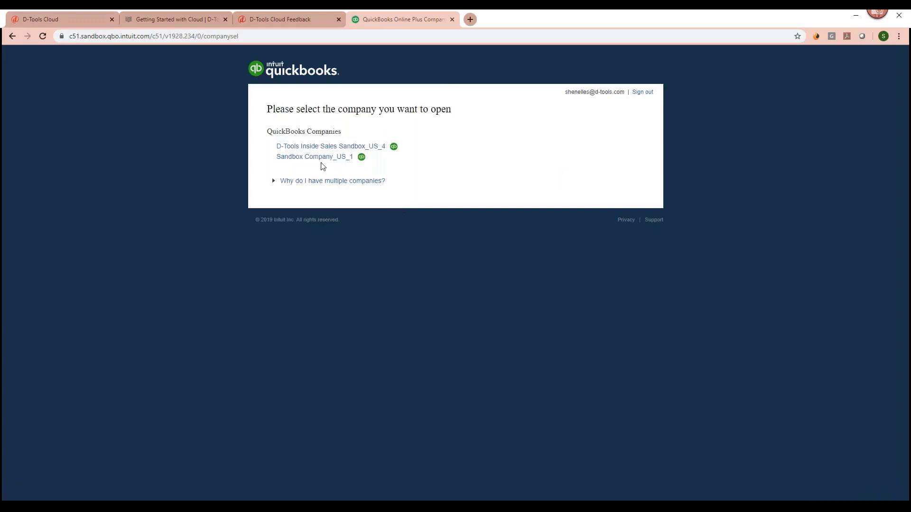
{"action": "left_click", "coordinate": [298, 162]}
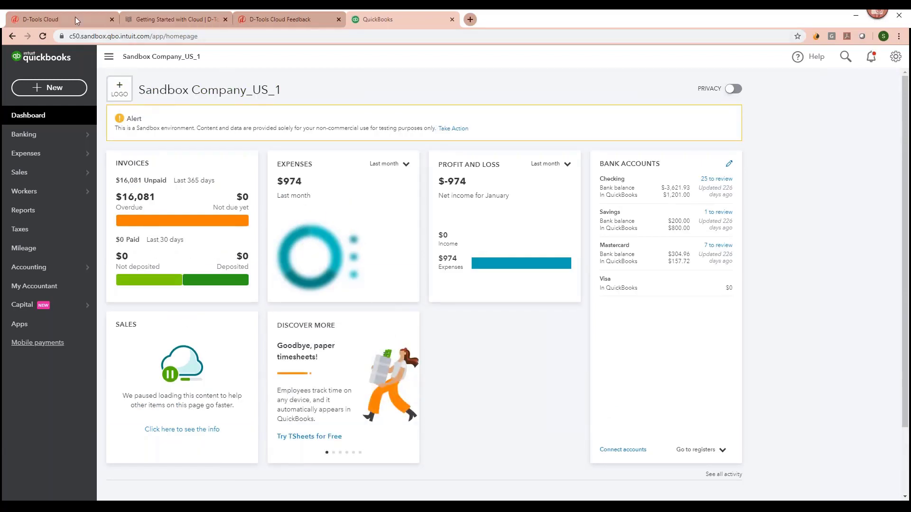
Keep Create Customer for the project and continue to the estimate items.
{"action": "left_click", "coordinate": [91, 22]}
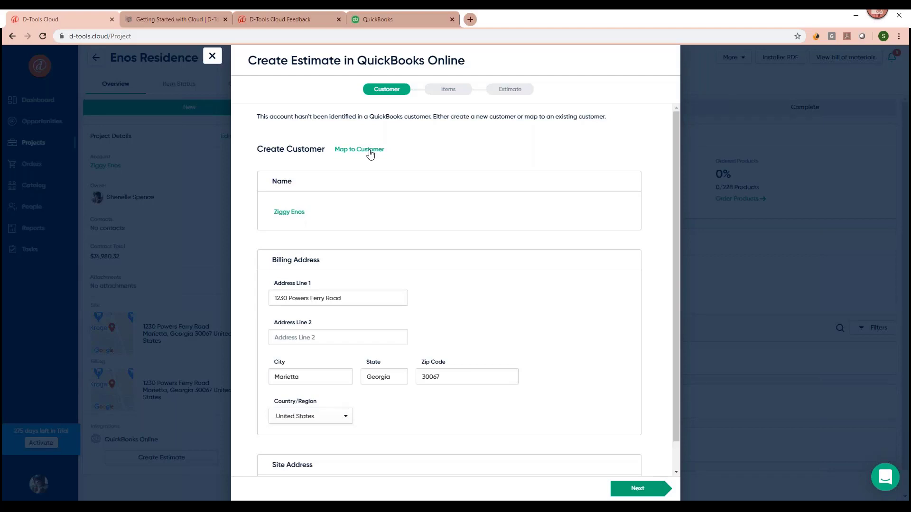
{"action": "left_click", "coordinate": [370, 150]}
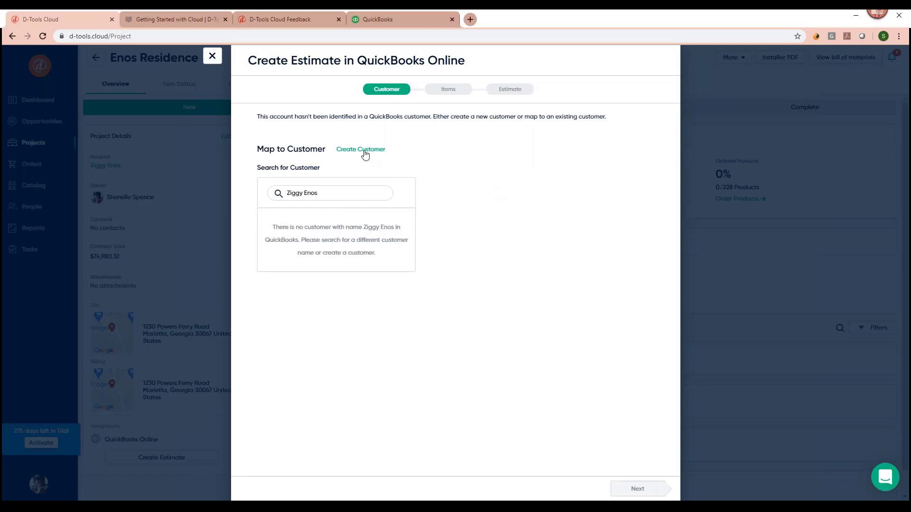
{"action": "left_click", "coordinate": [365, 151]}
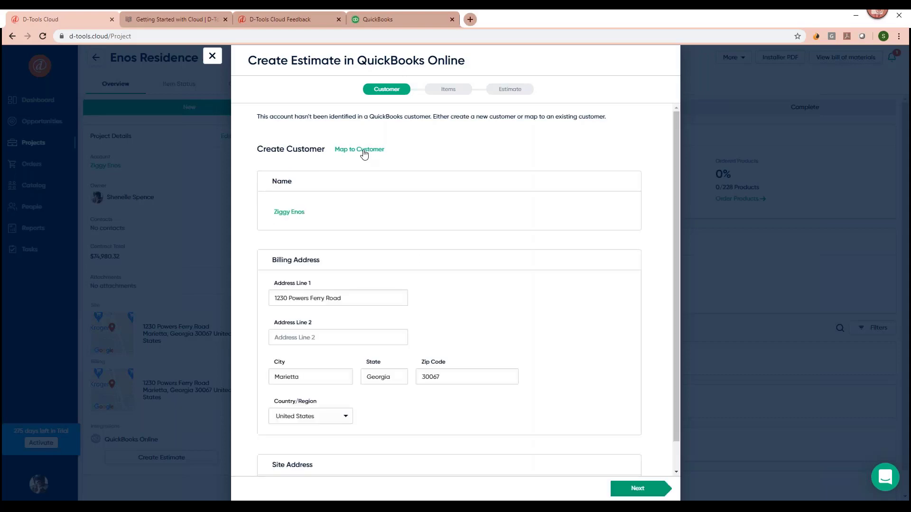
{"action": "scroll", "coordinate": [525, 230], "scroll_direction": "down", "scroll_amount": 1}
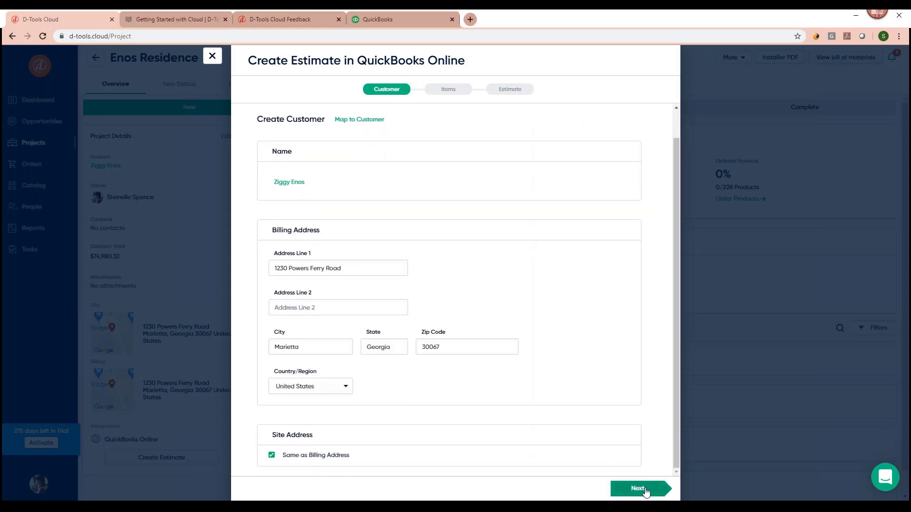
{"action": "left_click", "coordinate": [645, 493]}
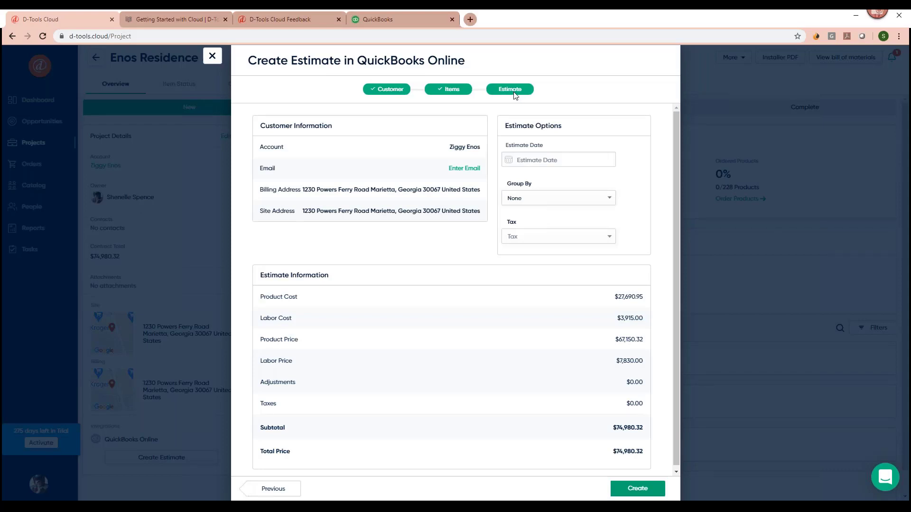
Group the estimate lines by Location and create QuickBooks Estimate #1051.
{"action": "left_click", "coordinate": [611, 203]}
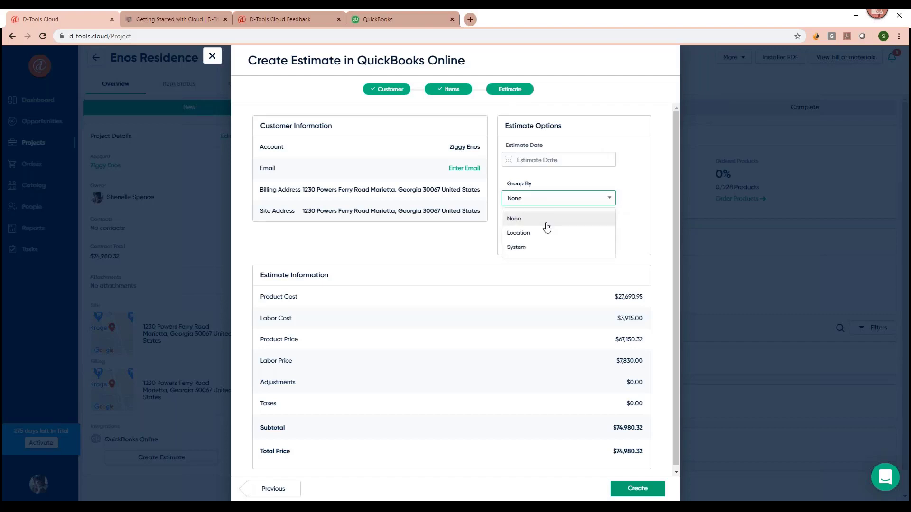
{"action": "left_click", "coordinate": [515, 237]}
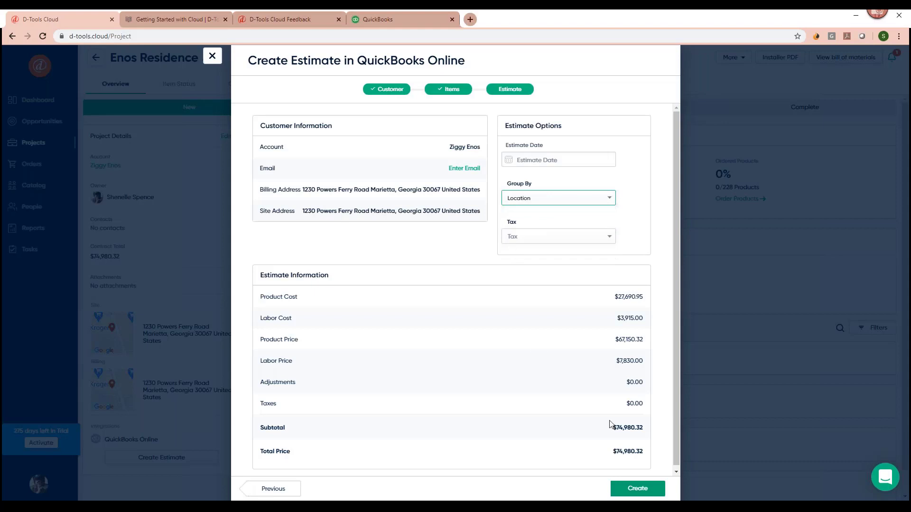
{"action": "left_click", "coordinate": [621, 487]}
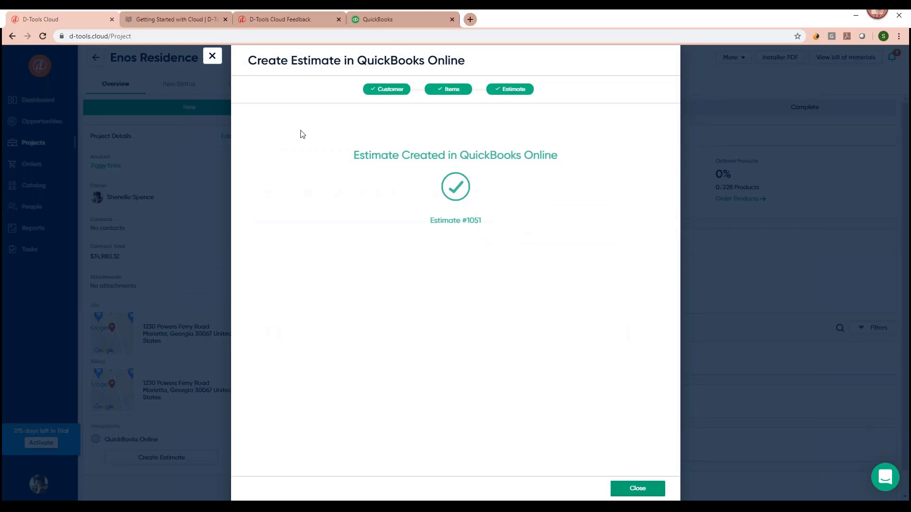
{"action": "left_click", "coordinate": [212, 57]}
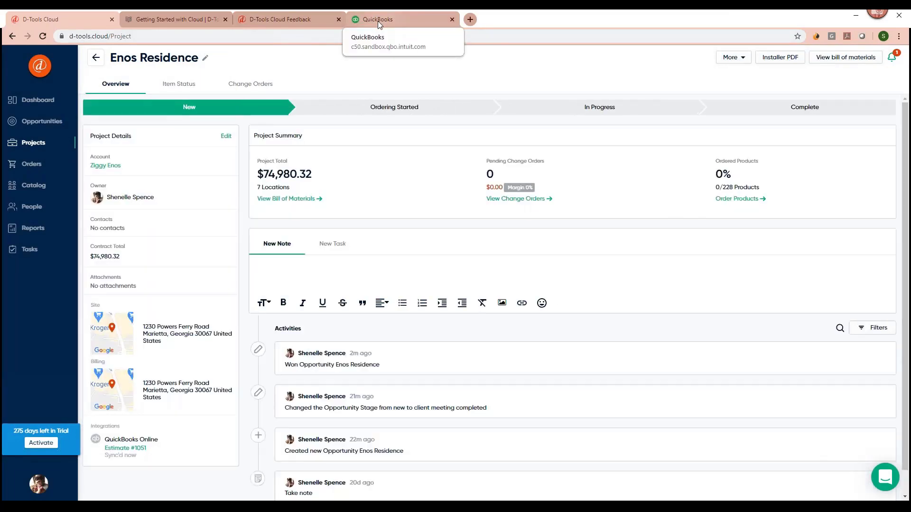
Open Estimate #1051 from QuickBooks All Sales, review its line items, then return to D-Tools.
{"action": "left_click", "coordinate": [377, 21]}
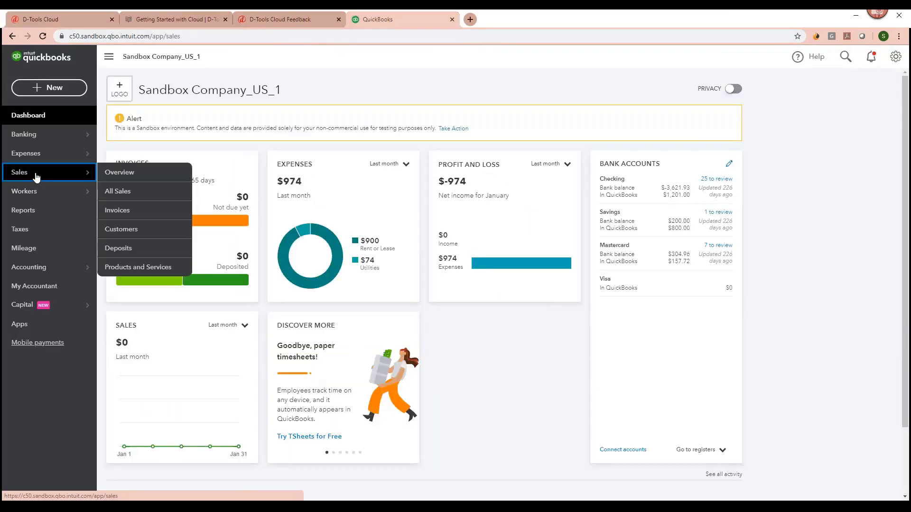
{"action": "left_click", "coordinate": [36, 176]}
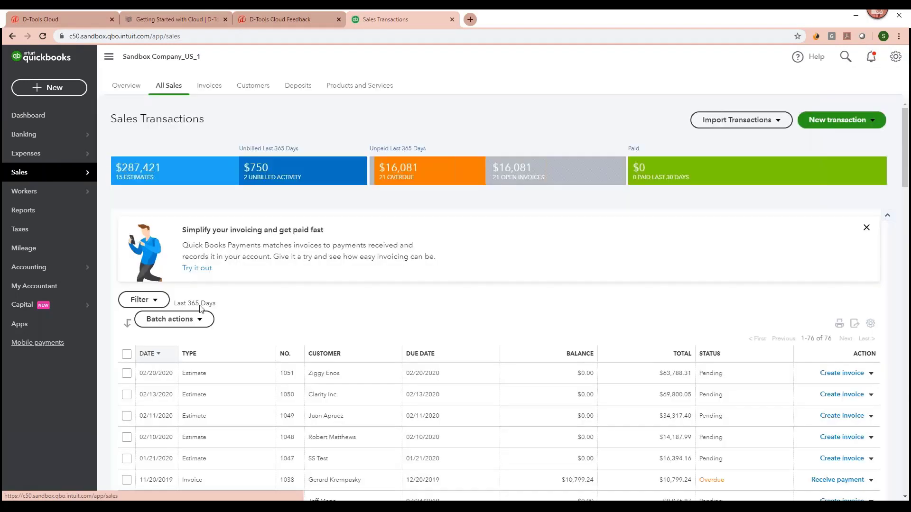
{"action": "left_click", "coordinate": [345, 379]}
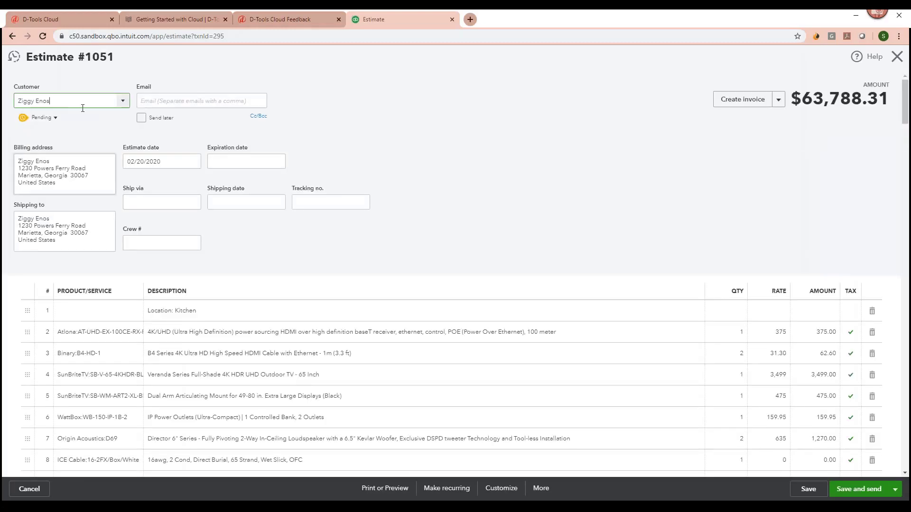
{"action": "scroll", "coordinate": [349, 258], "scroll_direction": "down", "scroll_amount": 3}
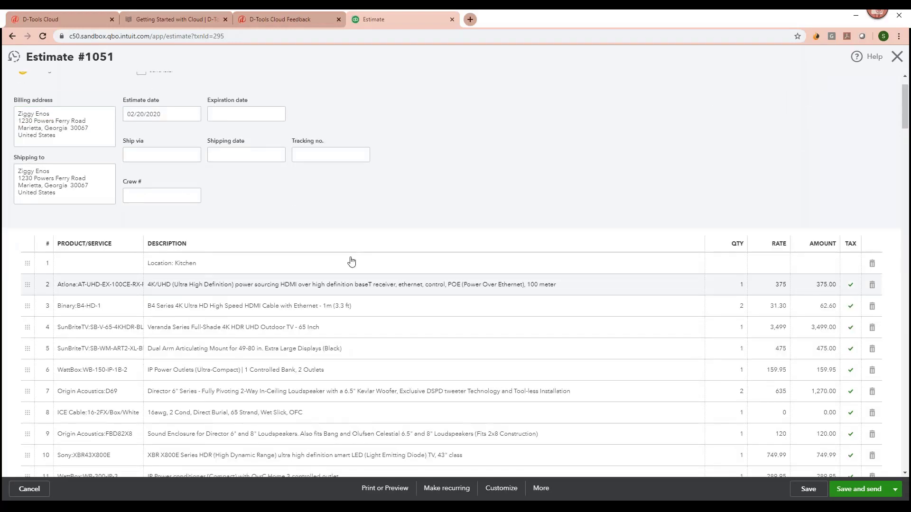
{"action": "scroll", "coordinate": [337, 264], "scroll_direction": "down", "scroll_amount": 3}
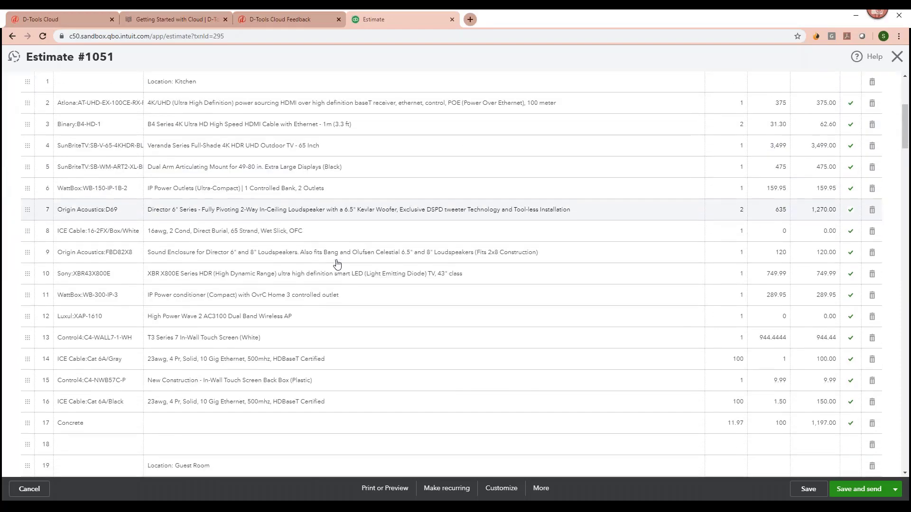
{"action": "scroll", "coordinate": [334, 260], "scroll_direction": "down", "scroll_amount": 2}
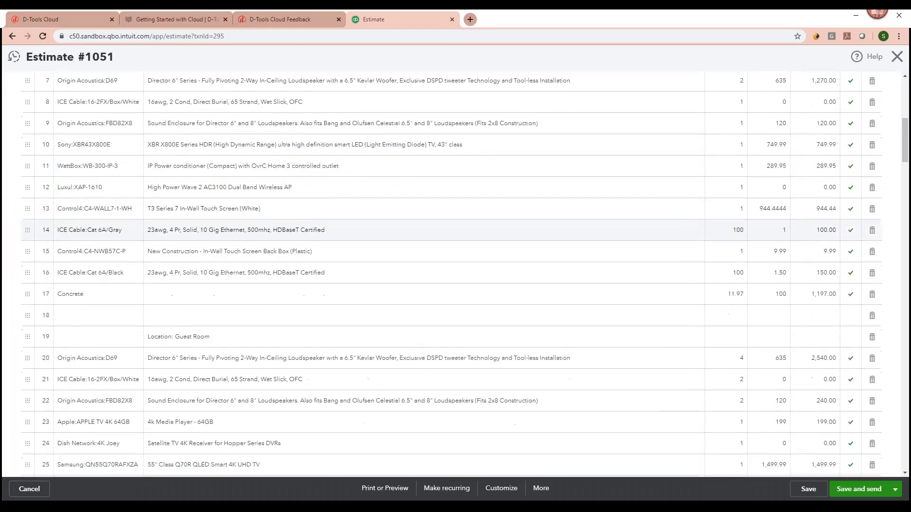
{"action": "scroll", "coordinate": [335, 262], "scroll_direction": "up", "scroll_amount": 8}
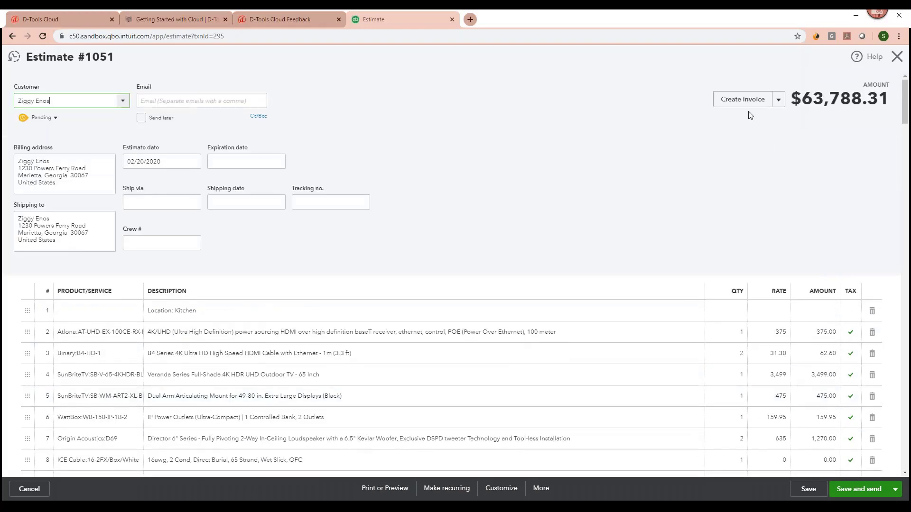
{"action": "left_click", "coordinate": [59, 21]}
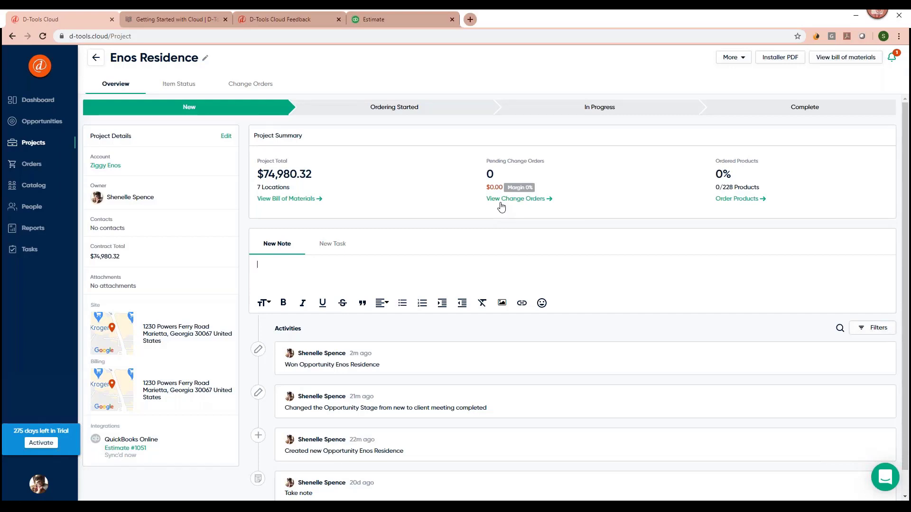
Create a new change order named 'TV UPG' on the Enos Residence project and open it.
{"action": "left_click", "coordinate": [501, 206]}
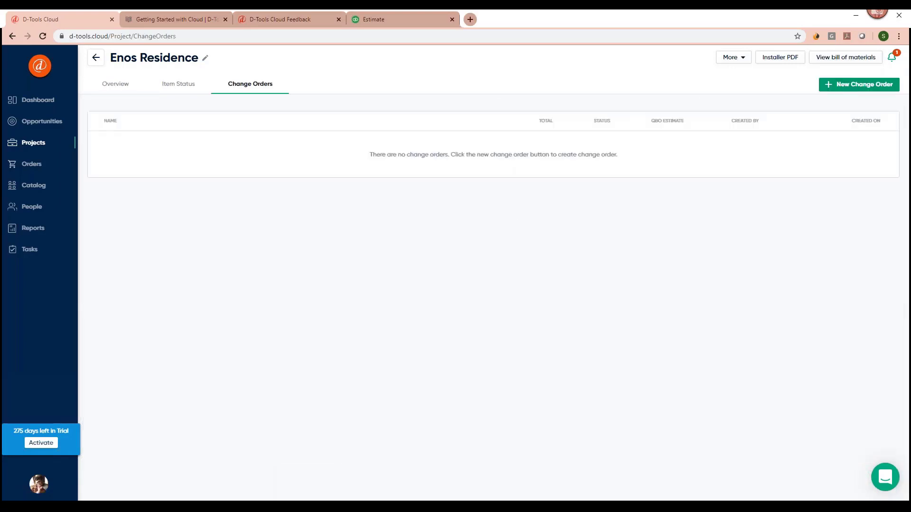
{"action": "left_click", "coordinate": [867, 89]}
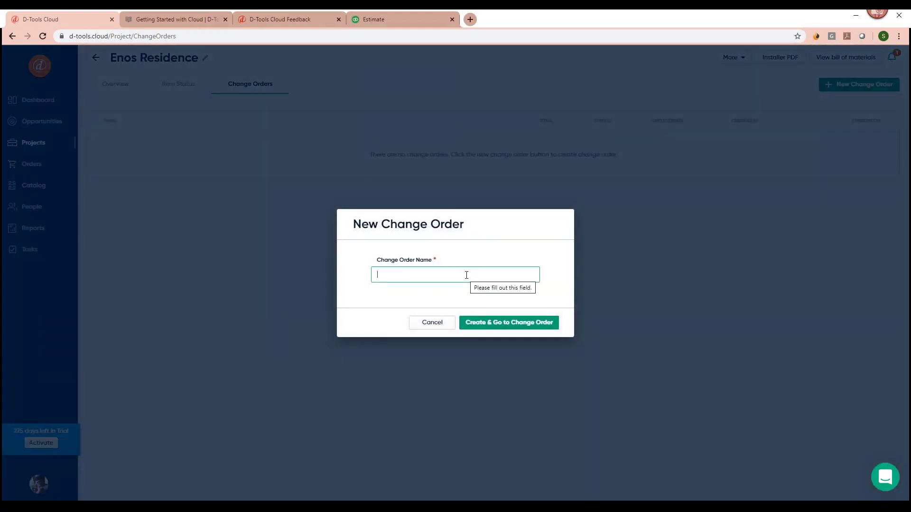
{"action": "type", "text": "TV UPG"}
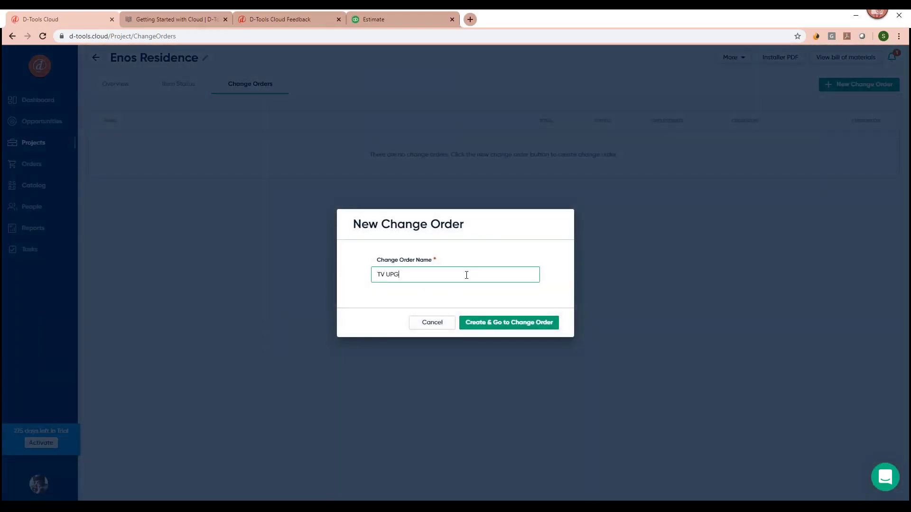
{"action": "left_click", "coordinate": [521, 321]}
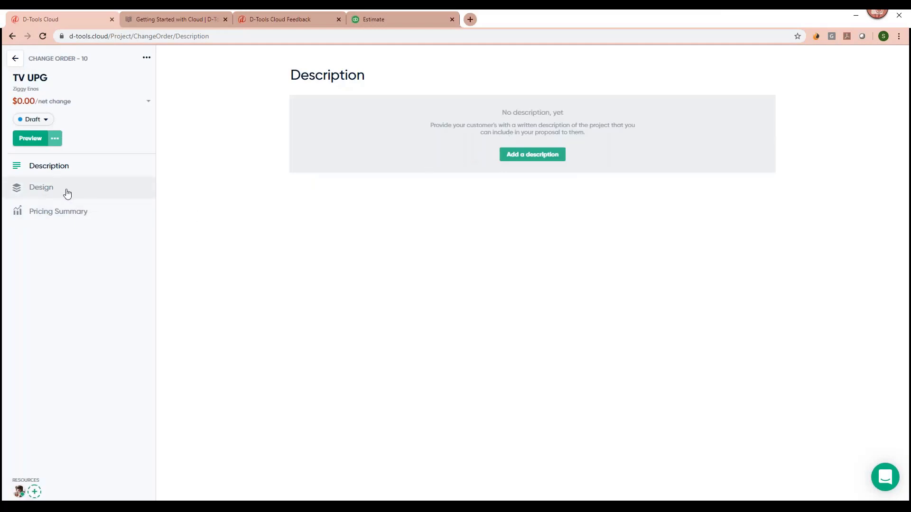
Remove the Kitchen's Sony XBR43X800E and add a SunBriteTV SB-S-65-4K-SL found by searching 'sunb'.
{"action": "left_click", "coordinate": [67, 193]}
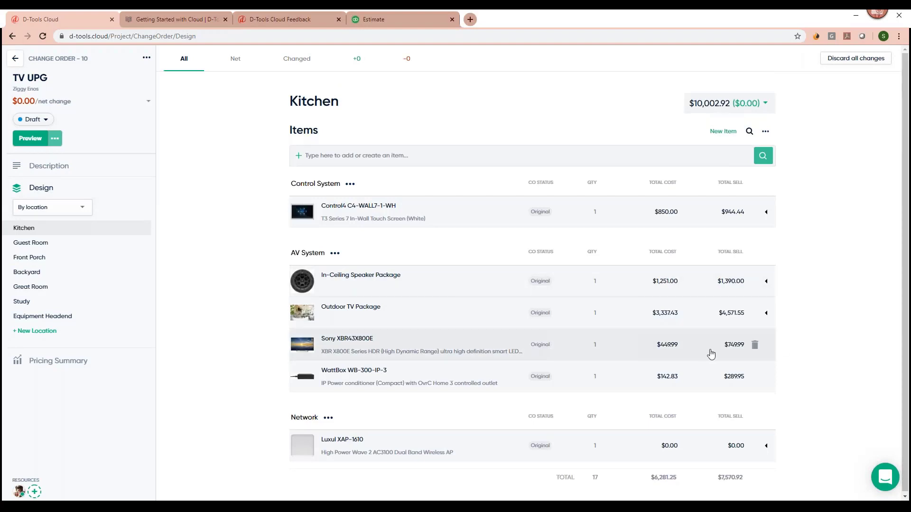
{"action": "left_click", "coordinate": [755, 345]}
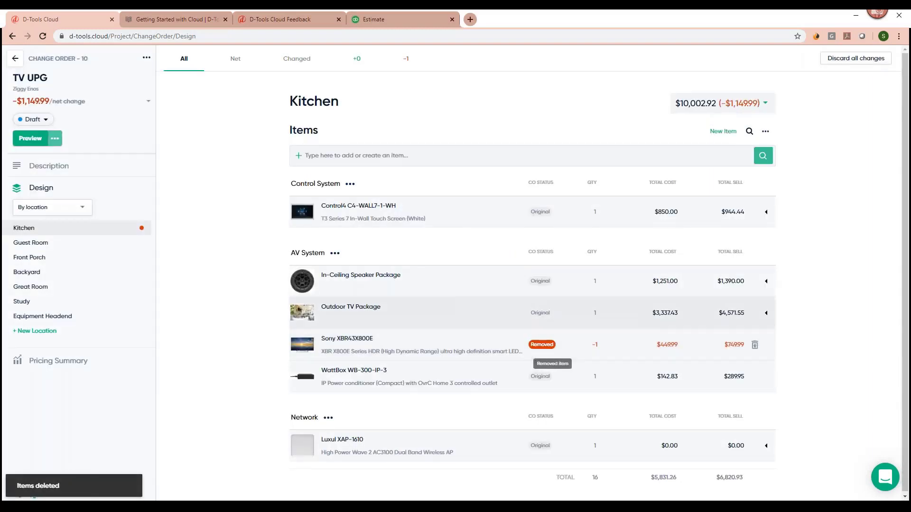
{"action": "left_click", "coordinate": [359, 154]}
{"action": "type", "text": "sunb"}
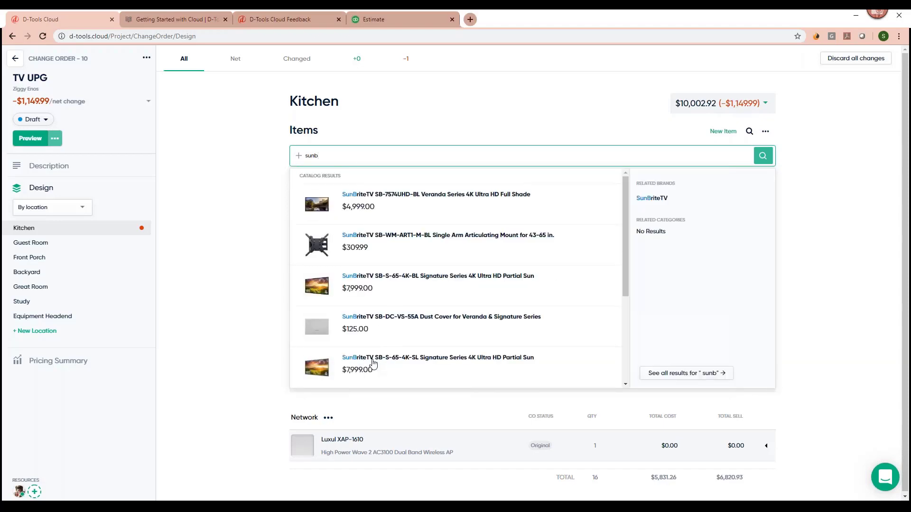
{"action": "mouse_move", "coordinate": [369, 364]}
{"action": "scroll", "coordinate": [536, 360], "scroll_direction": "down", "scroll_amount": 3}
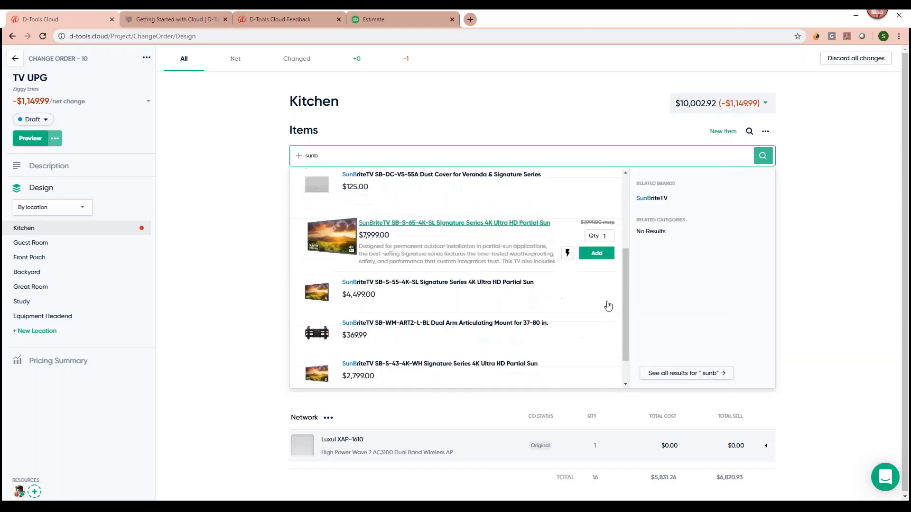
{"action": "left_click", "coordinate": [595, 254]}
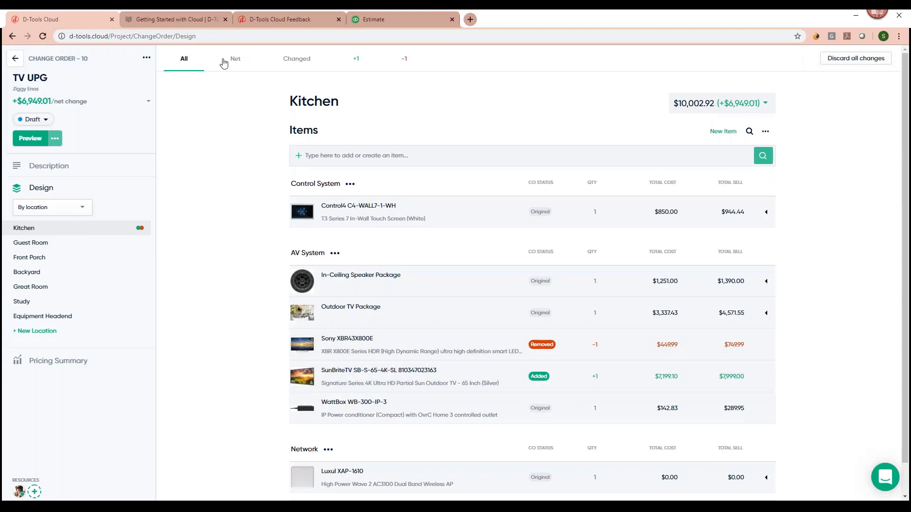
Review the Net, Changed, +1 and -1 item views of the Kitchen change.
{"action": "left_click", "coordinate": [242, 67]}
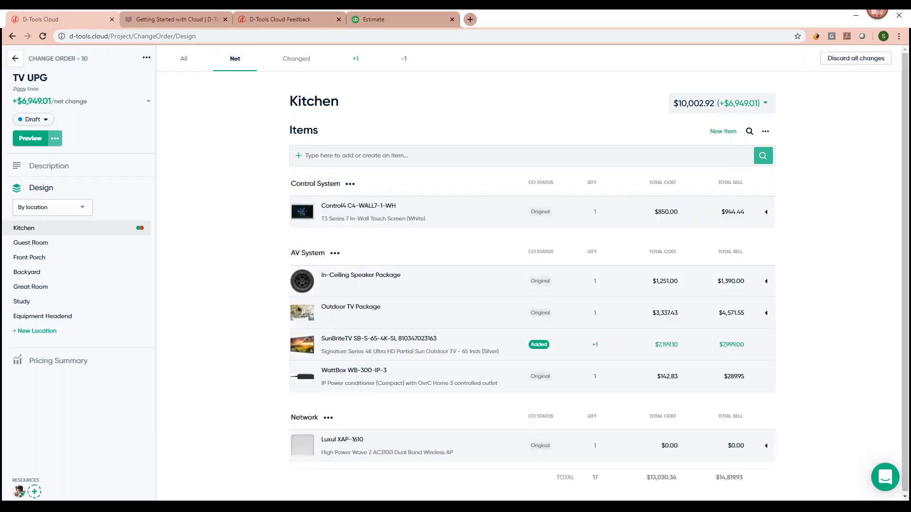
{"action": "left_click", "coordinate": [307, 62]}
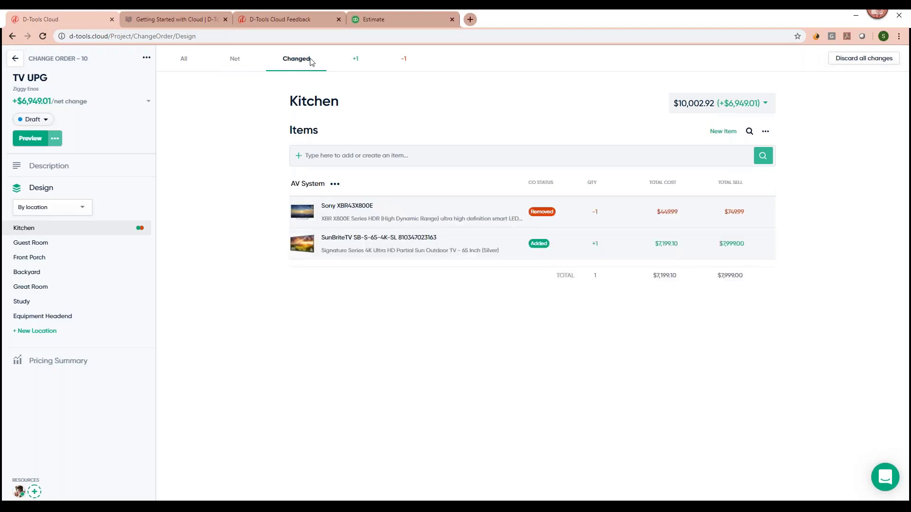
{"action": "left_click", "coordinate": [360, 68]}
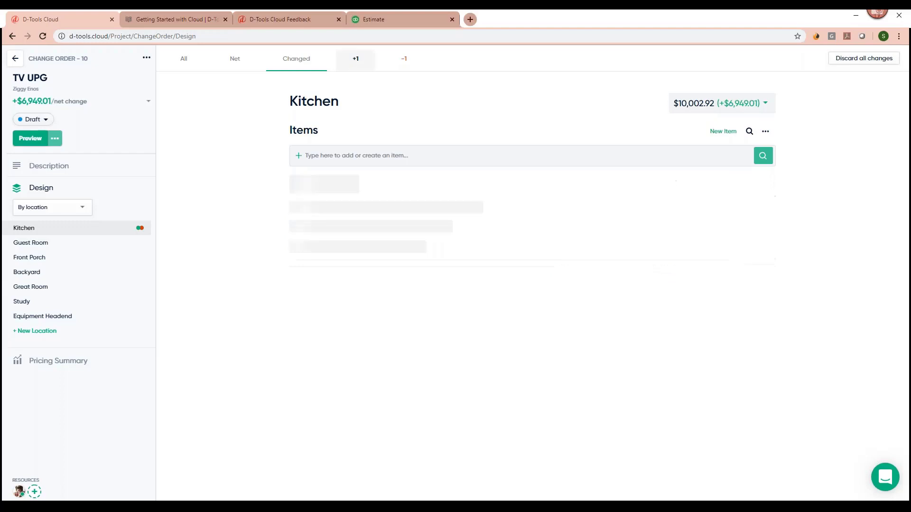
{"action": "left_click", "coordinate": [410, 65]}
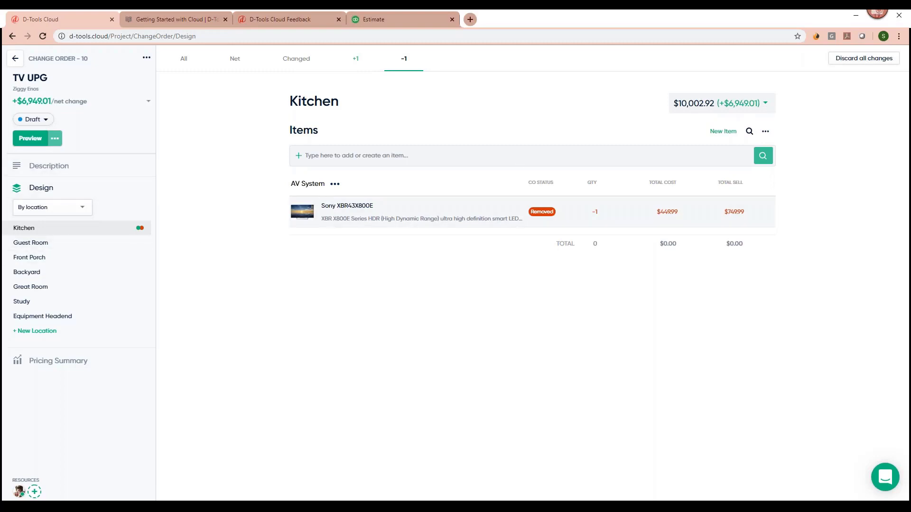
{"action": "left_click", "coordinate": [56, 138]}
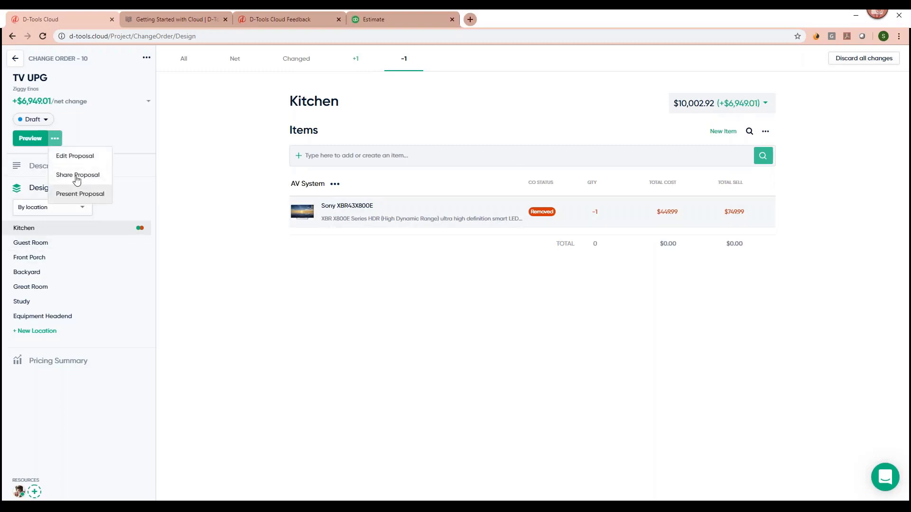
{"action": "left_click", "coordinate": [78, 195]}
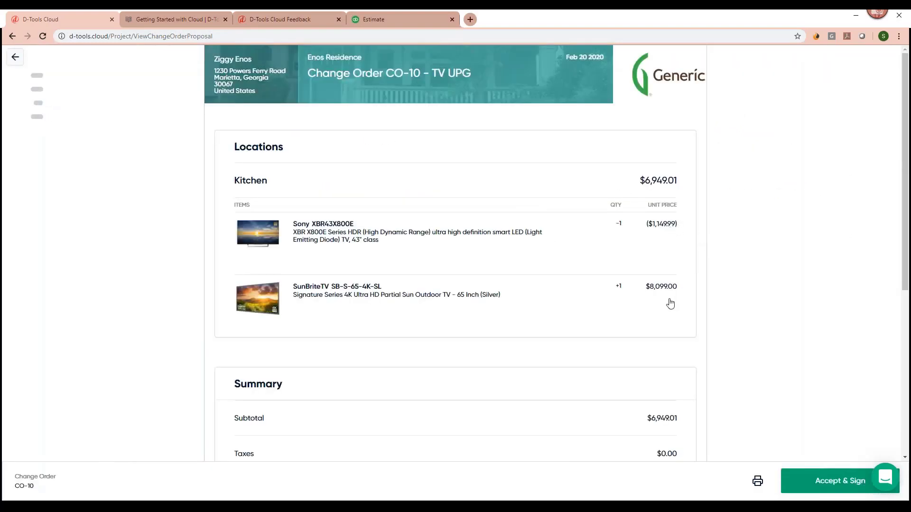
{"action": "scroll", "coordinate": [661, 334], "scroll_direction": "down", "scroll_amount": 4}
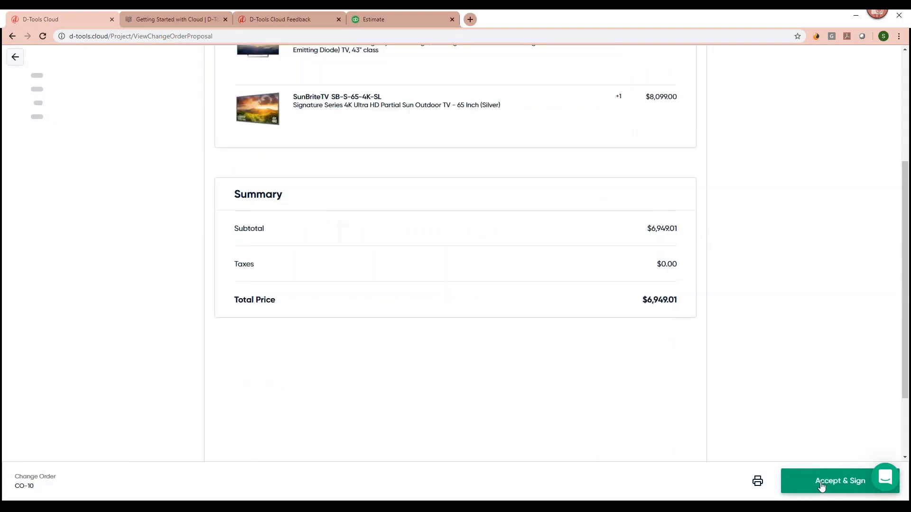
{"action": "scroll", "coordinate": [284, 200], "scroll_direction": "up", "scroll_amount": 4}
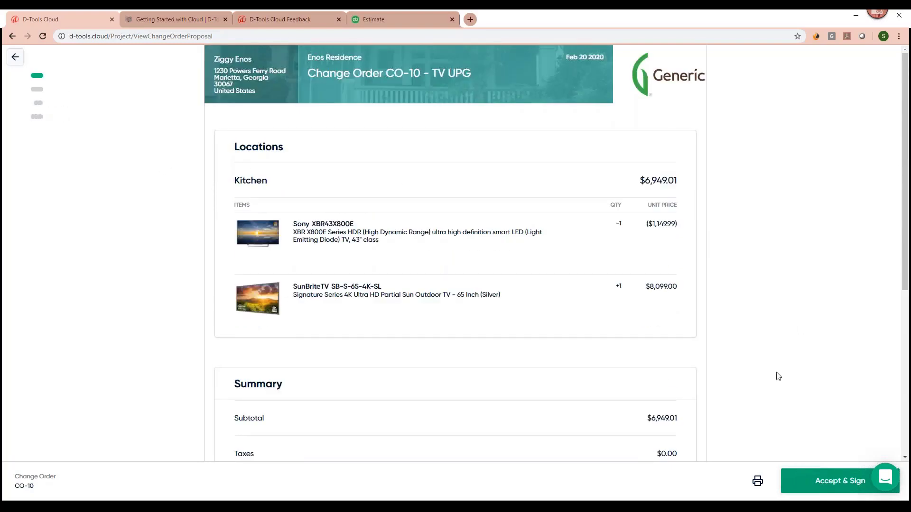
{"action": "left_click", "coordinate": [17, 57]}
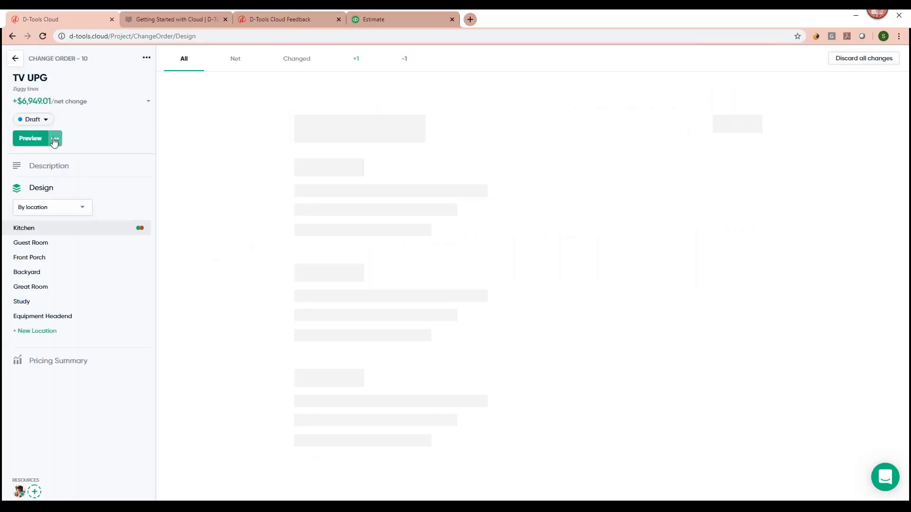
Change the TV UPG change order status from Draft to Accepted and confirm.
{"action": "left_click", "coordinate": [44, 122]}
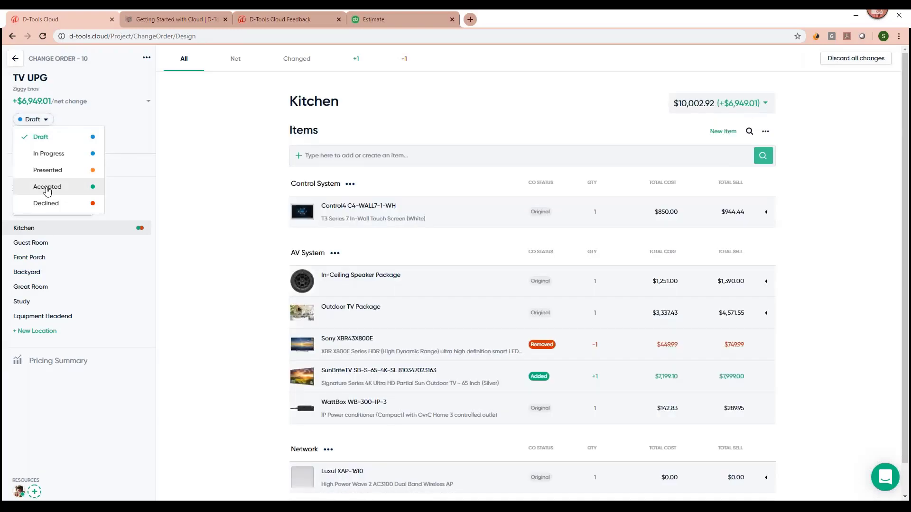
{"action": "left_click", "coordinate": [45, 189]}
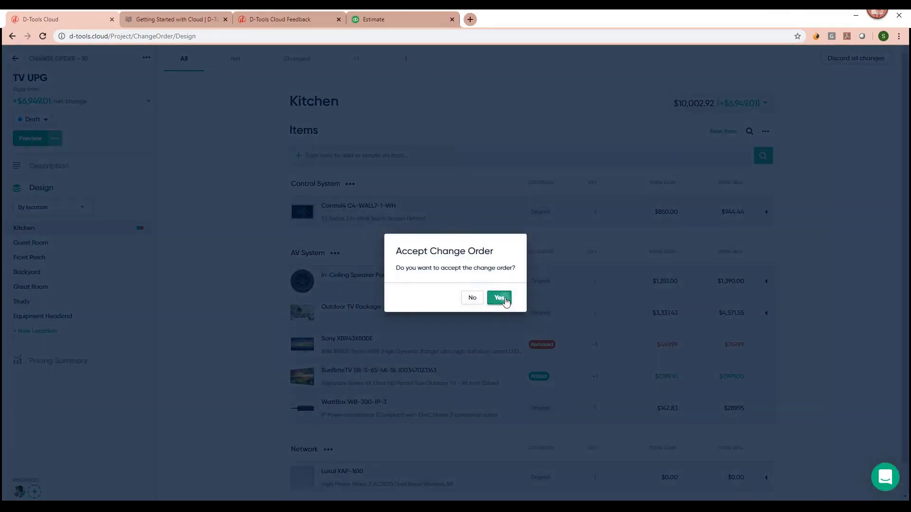
{"action": "left_click", "coordinate": [505, 299]}
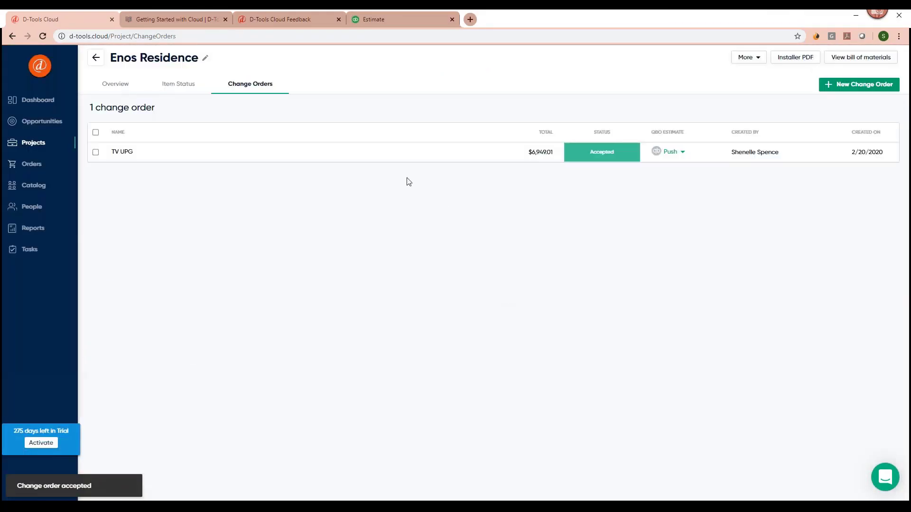
{"action": "left_click", "coordinate": [683, 155]}
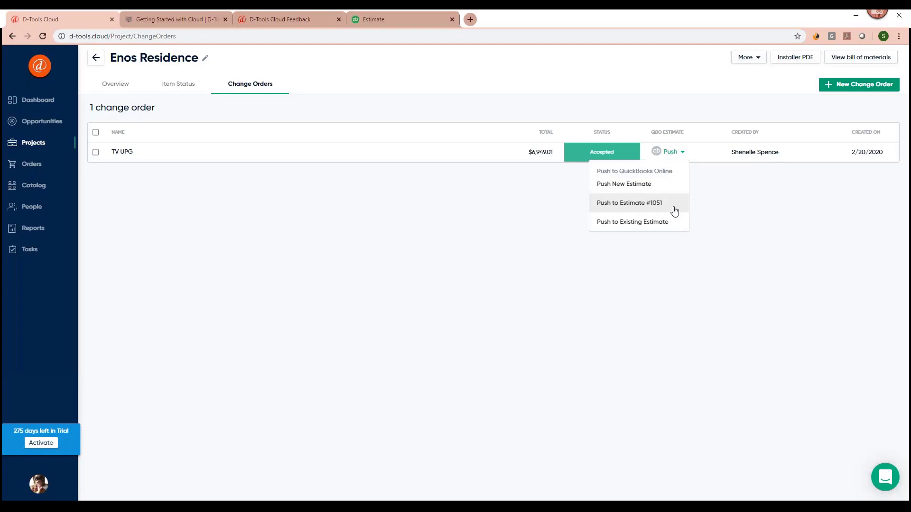
{"action": "left_click", "coordinate": [442, 213]}
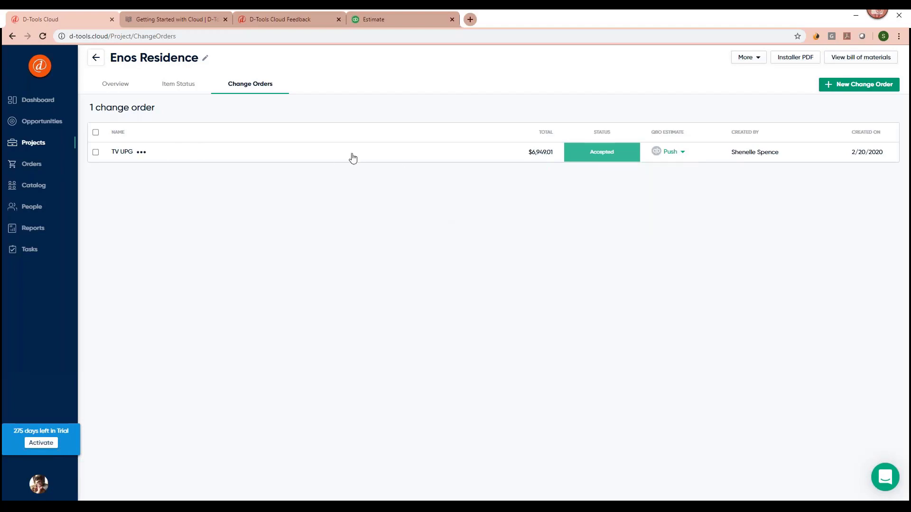
{"action": "left_click", "coordinate": [174, 89]}
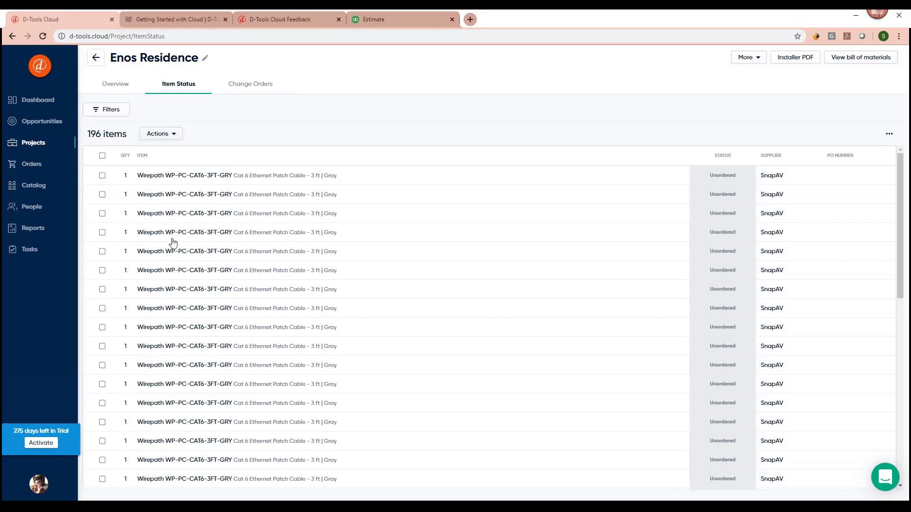
Select the first two Wirepath Cat 6 patch cables and choose Add to Order from bulk Actions.
{"action": "scroll", "coordinate": [173, 242], "scroll_direction": "down", "scroll_amount": 5}
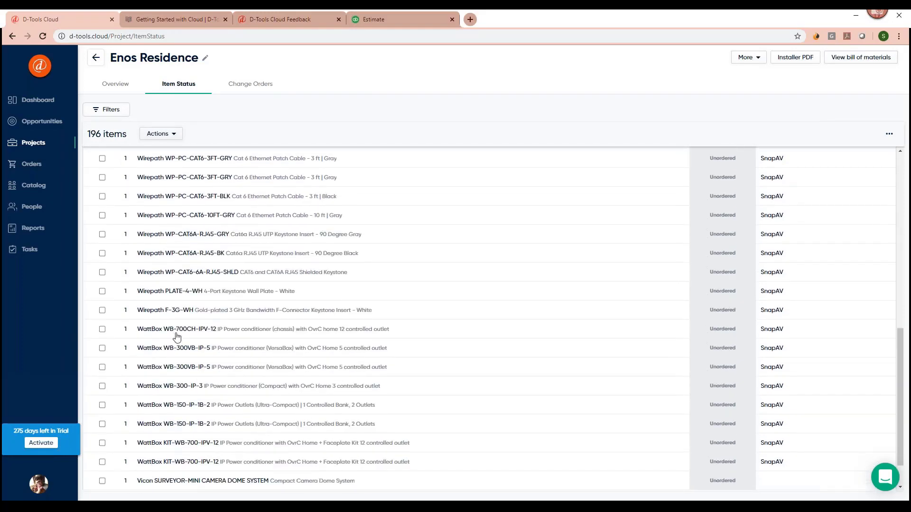
{"action": "scroll", "coordinate": [173, 329], "scroll_direction": "down", "scroll_amount": 10}
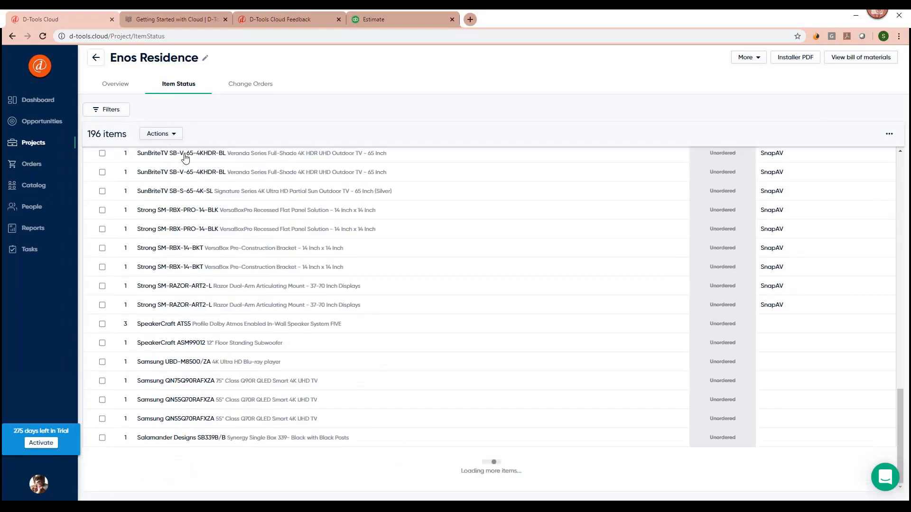
{"action": "scroll", "coordinate": [303, 237], "scroll_direction": "down", "scroll_amount": 5}
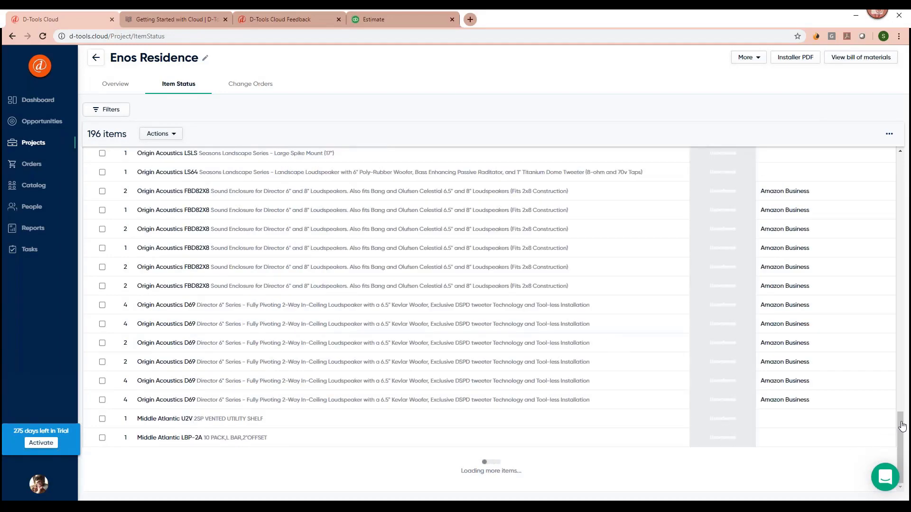
{"action": "left_click_drag", "start_coordinate": [900, 426], "coordinate": [900, 154]}
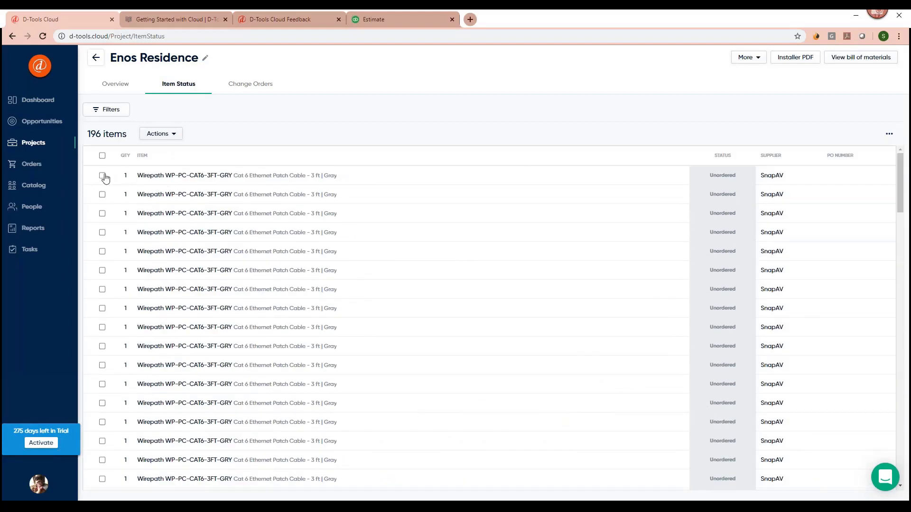
{"action": "left_click", "coordinate": [102, 175]}
{"action": "left_click", "coordinate": [102, 195]}
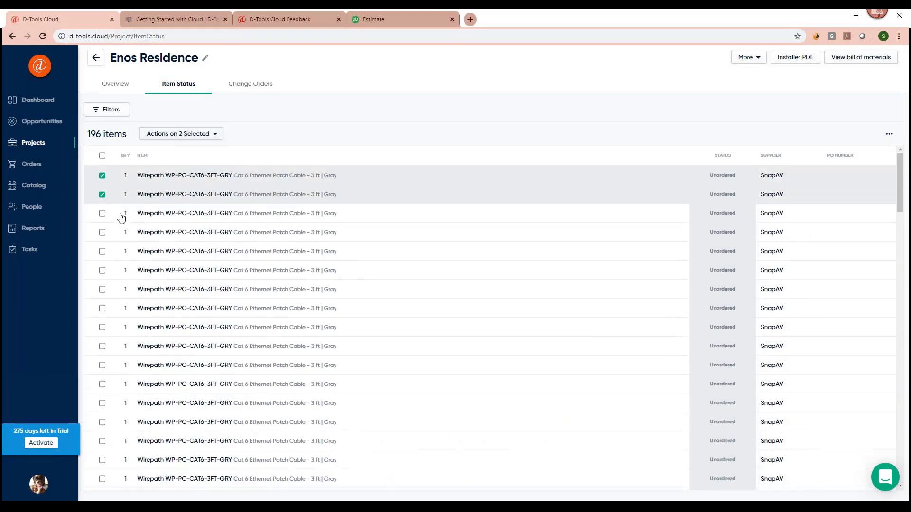
{"action": "left_click", "coordinate": [217, 134]}
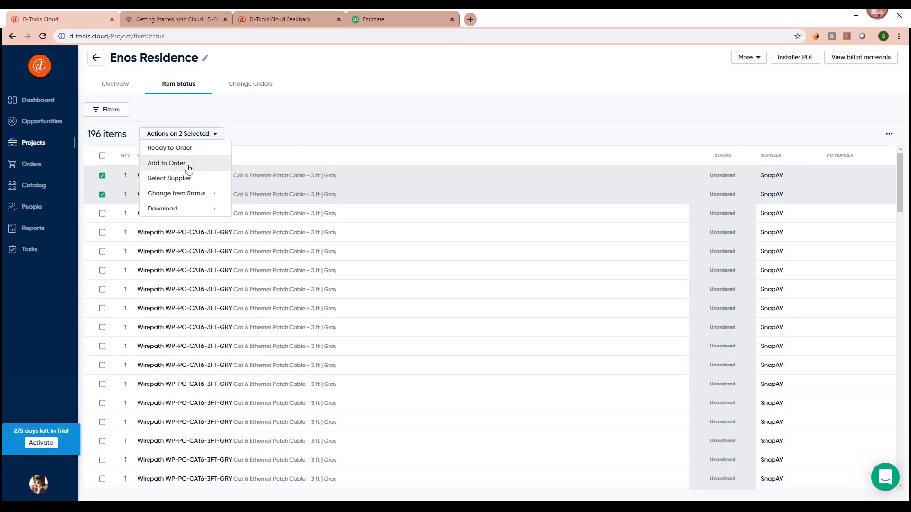
{"action": "mouse_move", "coordinate": [207, 210]}
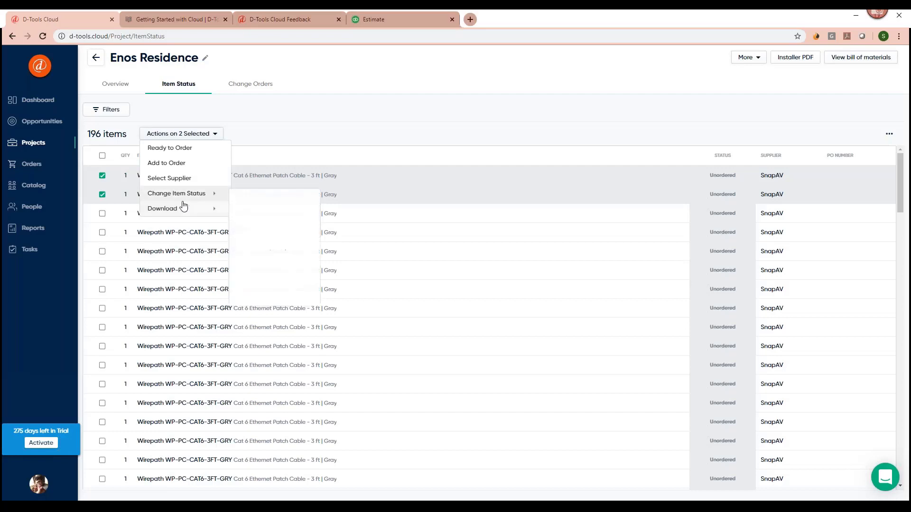
{"action": "left_click", "coordinate": [172, 166]}
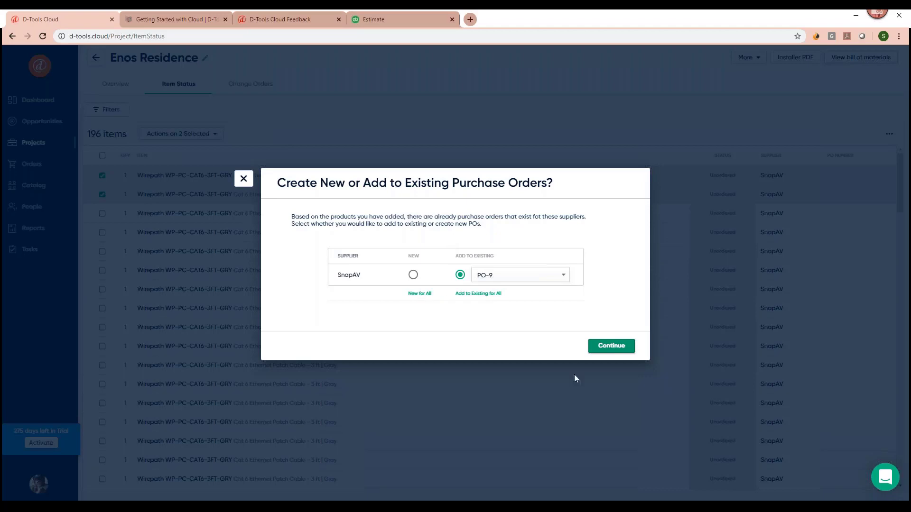
Add the two patch cables to existing SnapAV PO-9 and review its items.
{"action": "left_click", "coordinate": [611, 346]}
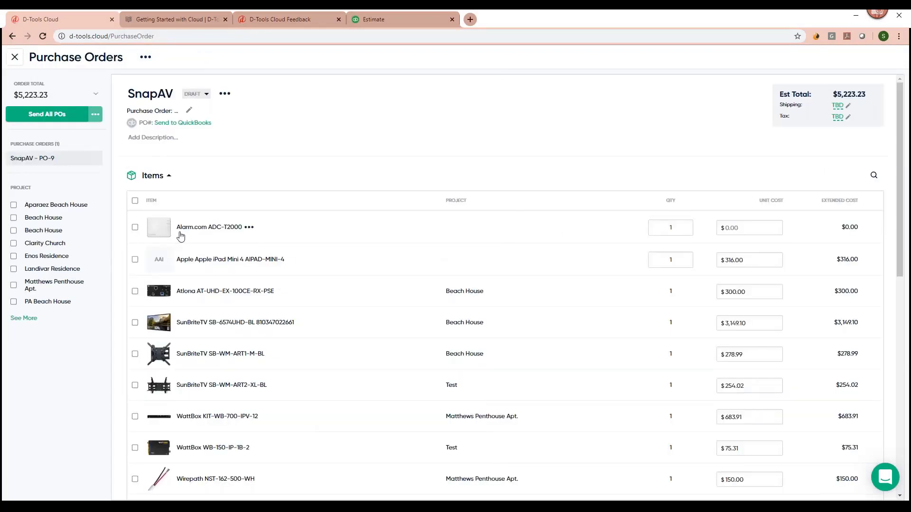
{"action": "scroll", "coordinate": [180, 236], "scroll_direction": "down", "scroll_amount": 6}
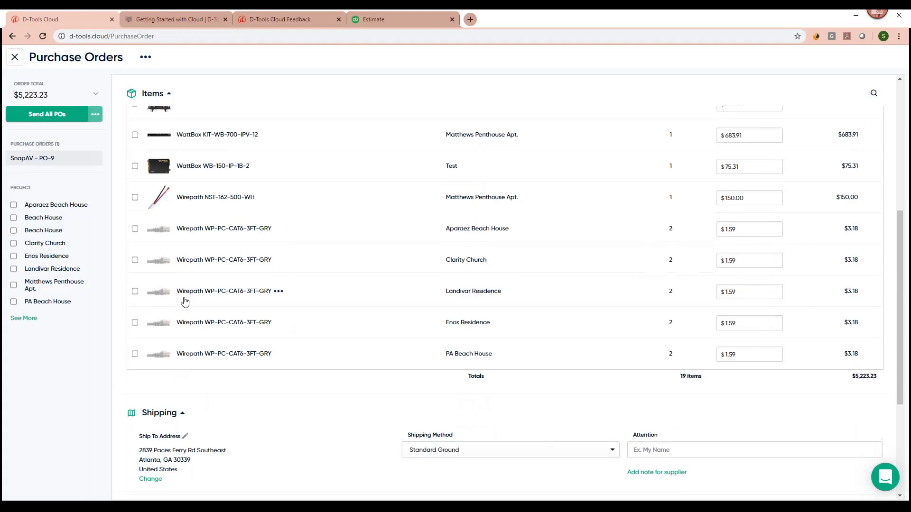
{"action": "scroll", "coordinate": [185, 301], "scroll_direction": "up", "scroll_amount": 6}
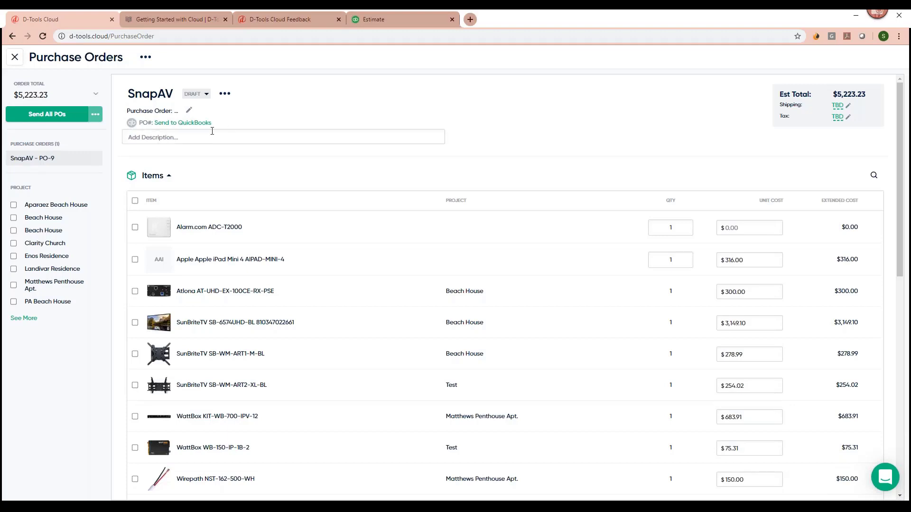
Export the SnapAV PO-9 purchase order as a PDF.
{"action": "left_click", "coordinate": [146, 57]}
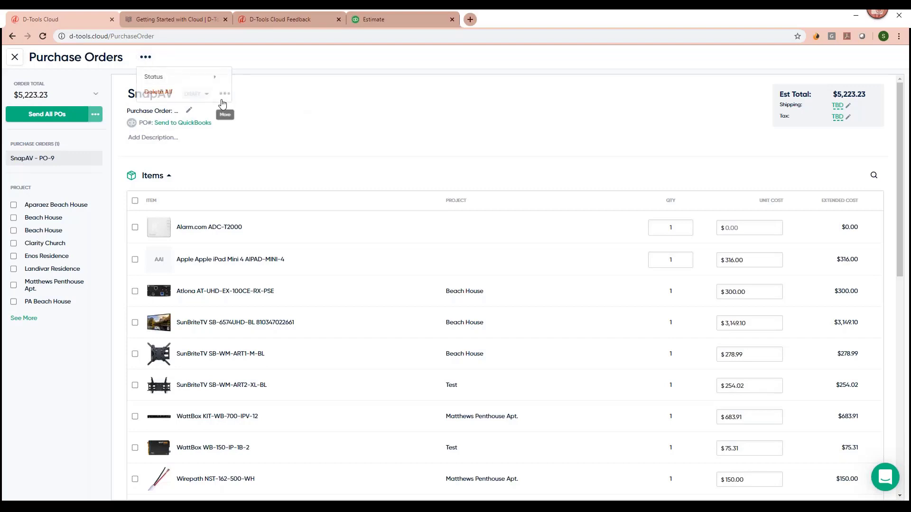
{"action": "left_click", "coordinate": [224, 93]}
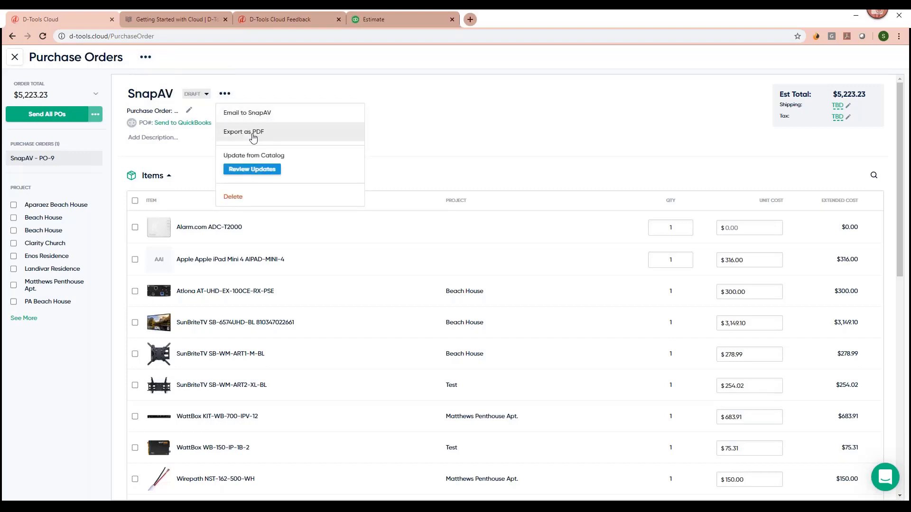
{"action": "left_click", "coordinate": [253, 136]}
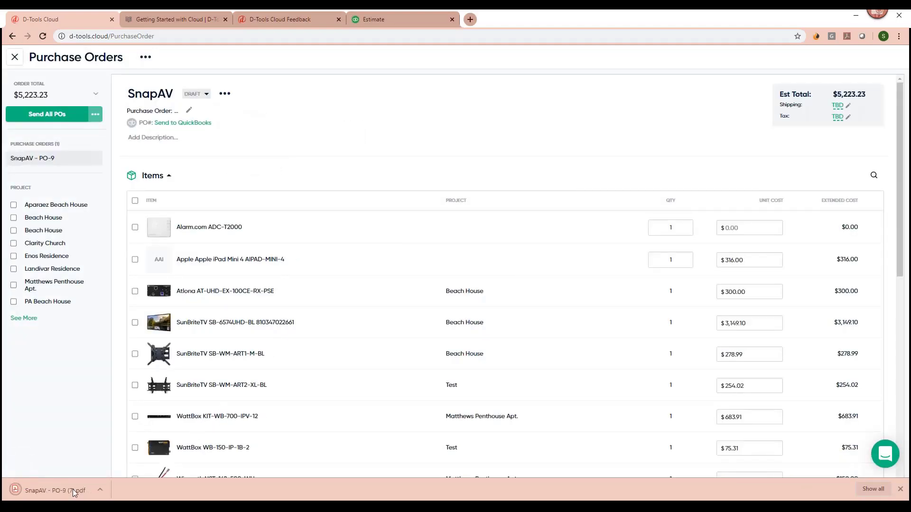
Open the exported SnapAV - PO-9 (7).pdf, scroll through it, and return to the D-Tools Cloud tab.
{"action": "left_click", "coordinate": [69, 490]}
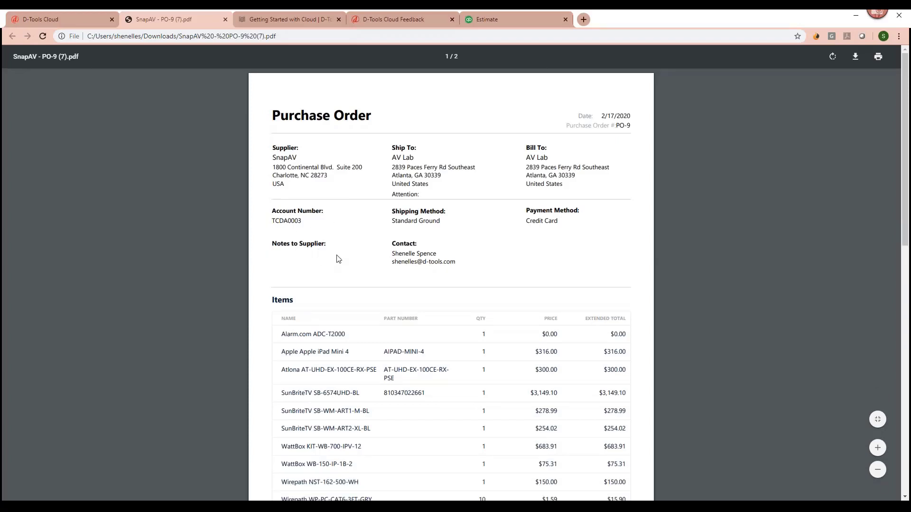
{"action": "scroll", "coordinate": [337, 260], "scroll_direction": "down", "scroll_amount": 3}
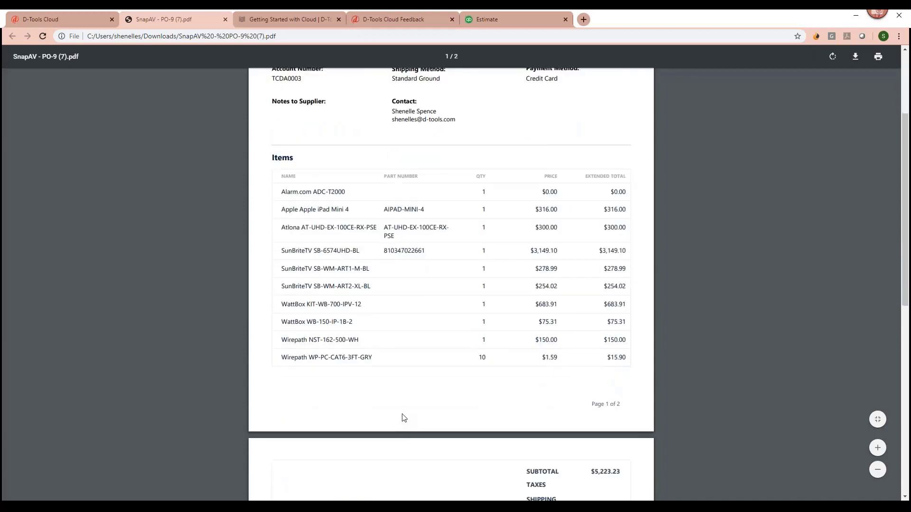
{"action": "scroll", "coordinate": [403, 417], "scroll_direction": "down", "scroll_amount": 4}
{"action": "scroll", "coordinate": [181, 89], "scroll_direction": "up", "scroll_amount": 7}
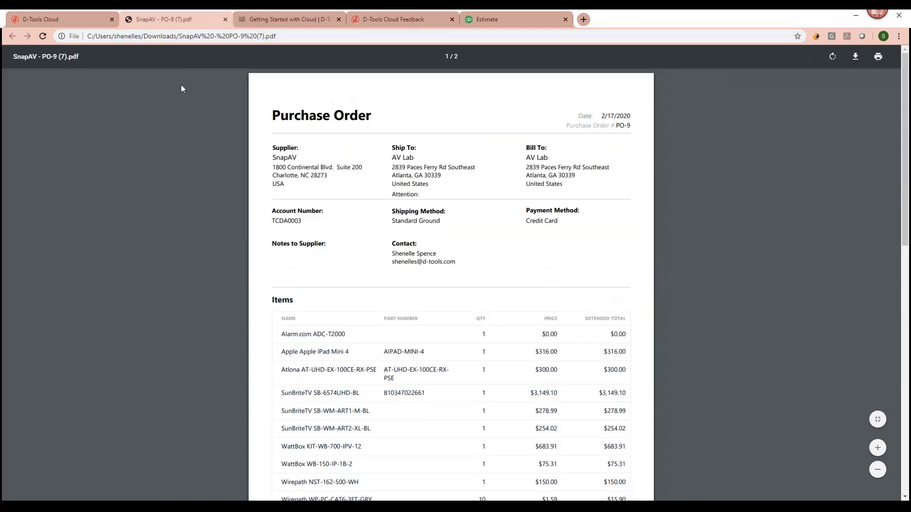
{"action": "left_click", "coordinate": [81, 18]}
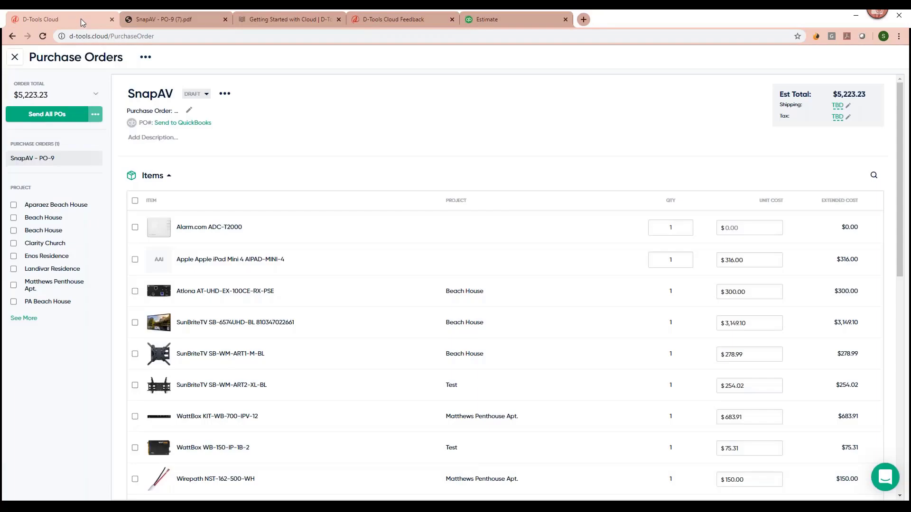
Close the SnapAV PO-9 page and go from the Enos Residence item list to the Orders overview.
{"action": "left_click", "coordinate": [16, 57]}
{"action": "left_click", "coordinate": [37, 144]}
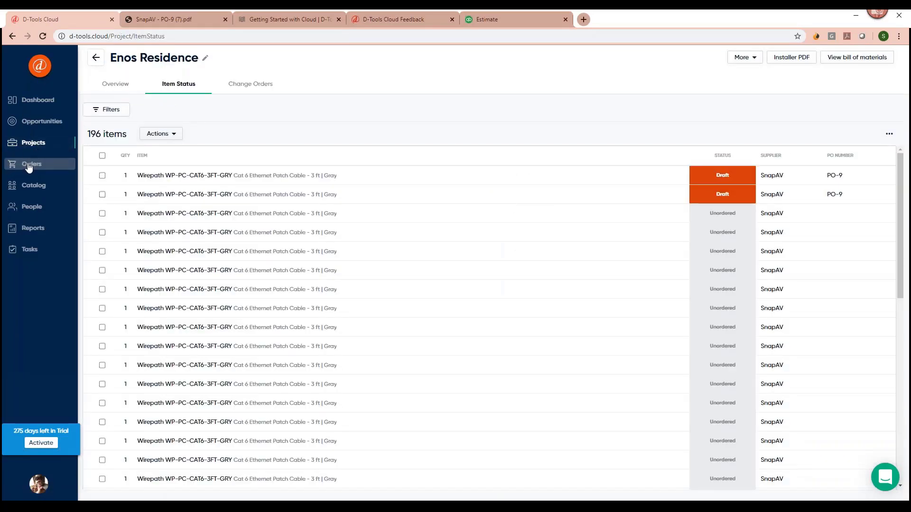
{"action": "left_click", "coordinate": [32, 170]}
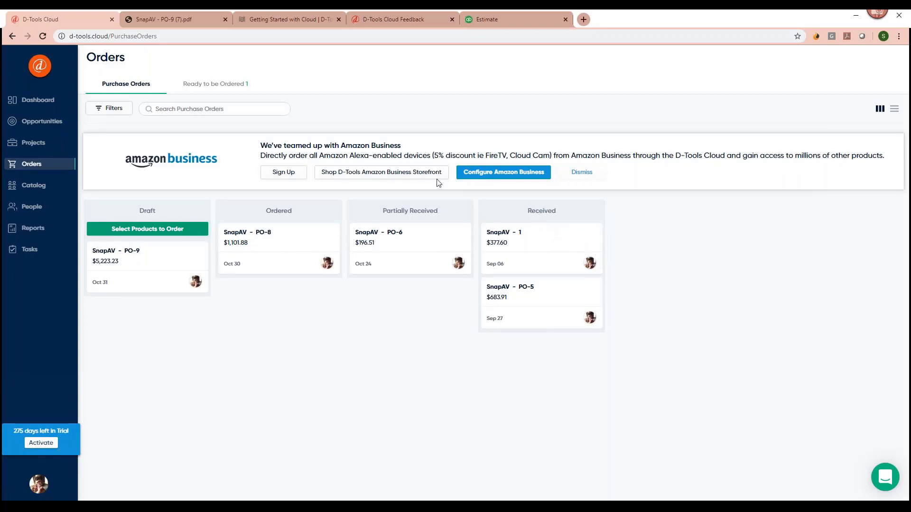
Check the items Ready to be Ordered, return to the Purchase Orders board, then go to Reports.
{"action": "left_click", "coordinate": [205, 85]}
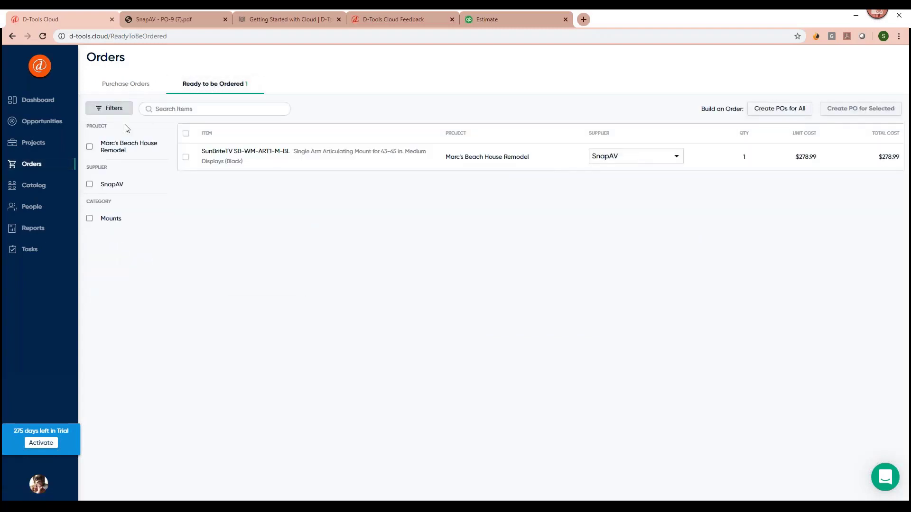
{"action": "left_click", "coordinate": [113, 86]}
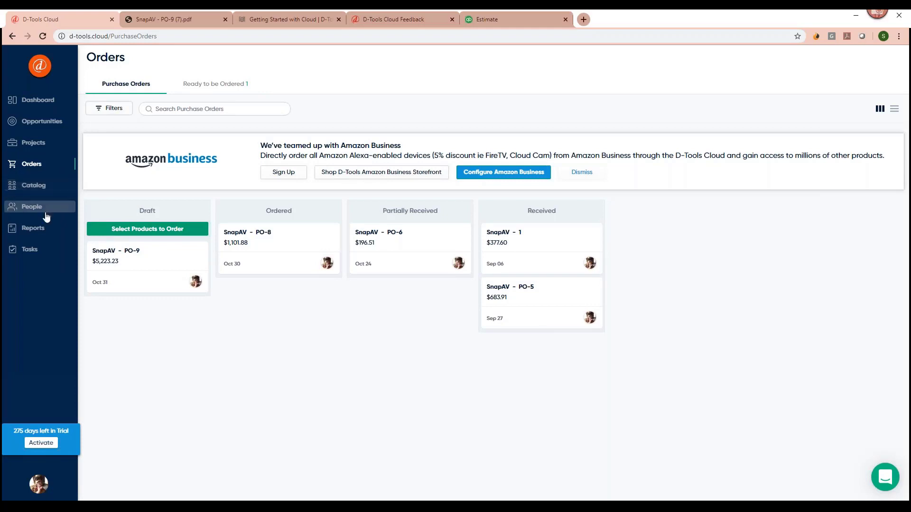
{"action": "left_click", "coordinate": [32, 228]}
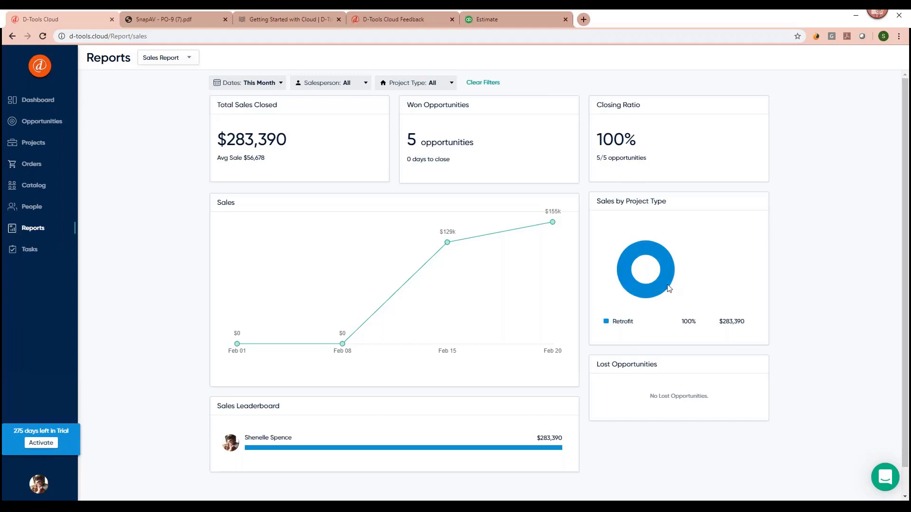
Review the Sales Report's $283,390 closed from 5 won opportunities and expand the report type list.
{"action": "scroll", "coordinate": [287, 413], "scroll_direction": "down", "scroll_amount": 1}
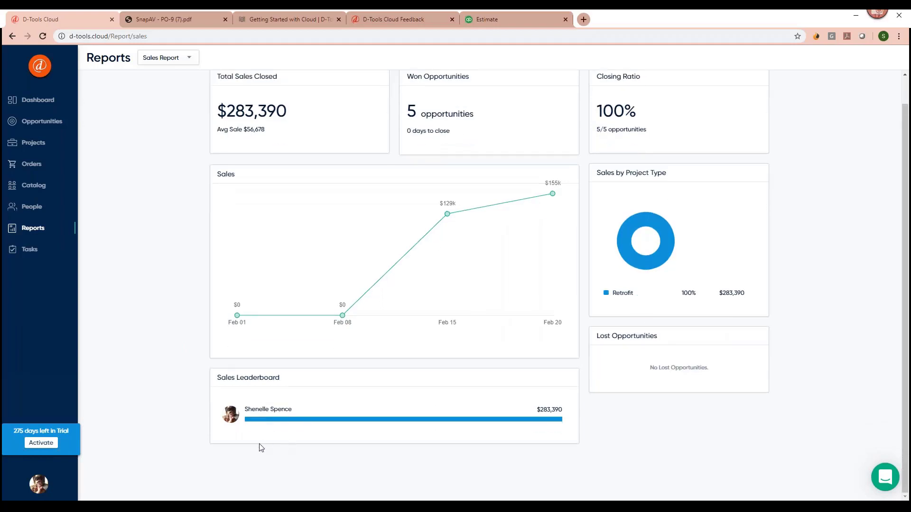
{"action": "scroll", "coordinate": [301, 401], "scroll_direction": "up", "scroll_amount": 1}
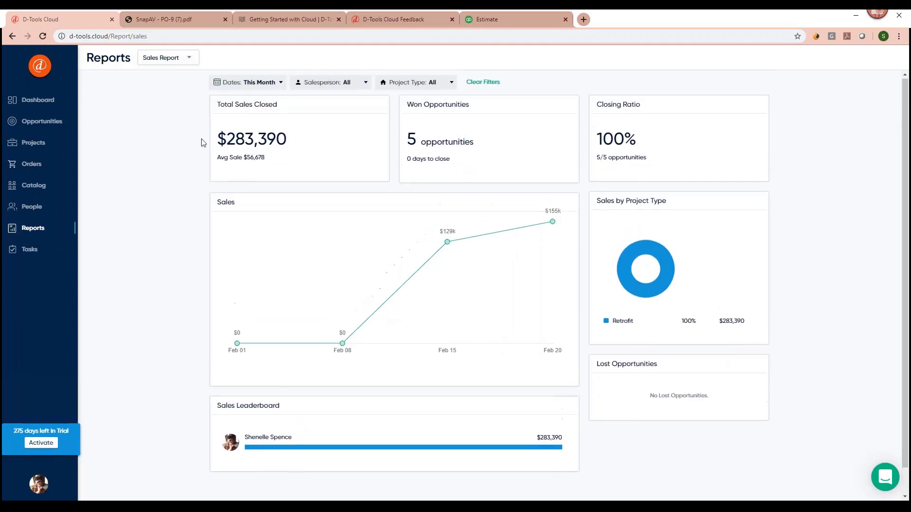
{"action": "left_click", "coordinate": [178, 59]}
Switch to the Sales Forecast report, show potential sales of $102,486, then go to Opportunities.
{"action": "left_click", "coordinate": [162, 94]}
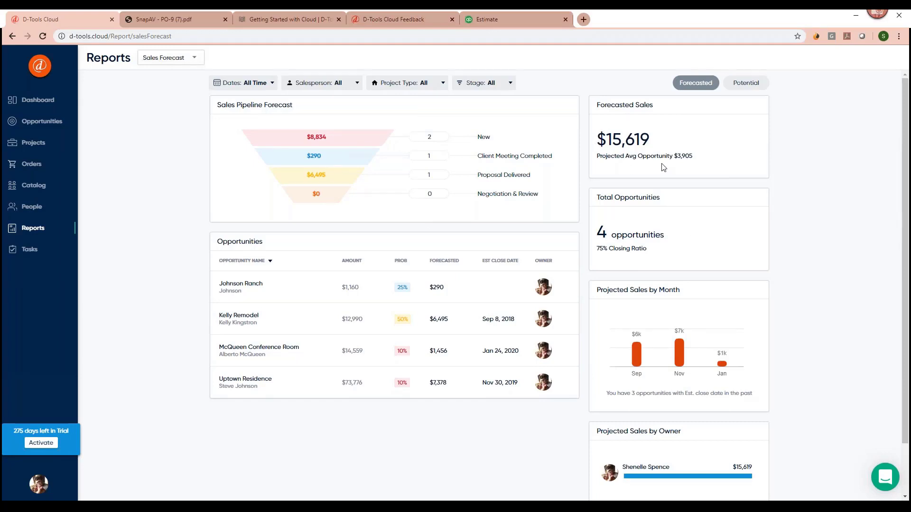
{"action": "left_click", "coordinate": [745, 88]}
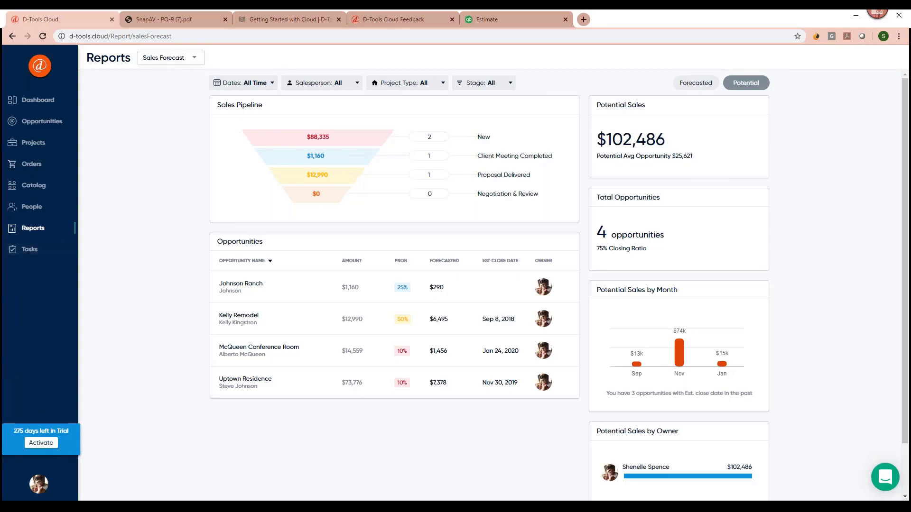
{"action": "left_click", "coordinate": [39, 121]}
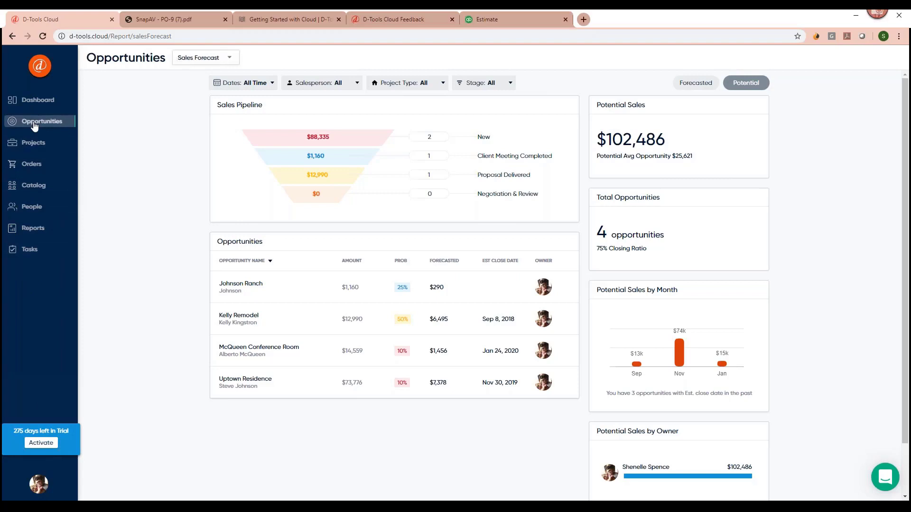